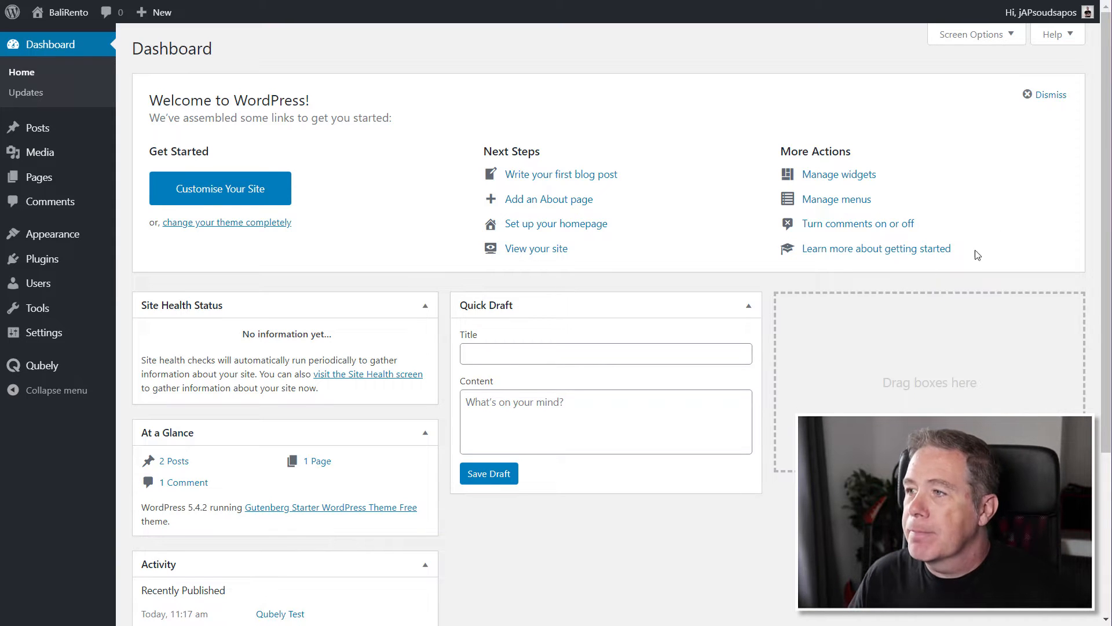
- Dismiss the dashboard's welcome panel and open the advanced Qubely settings
click(1029, 94)
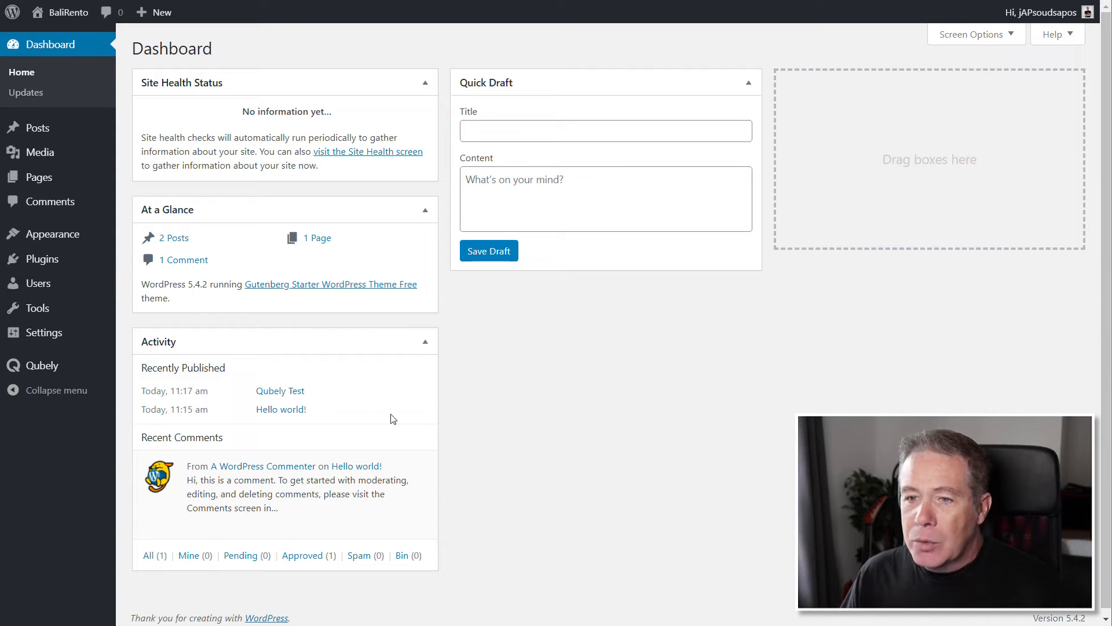
mouse_move(61, 375)
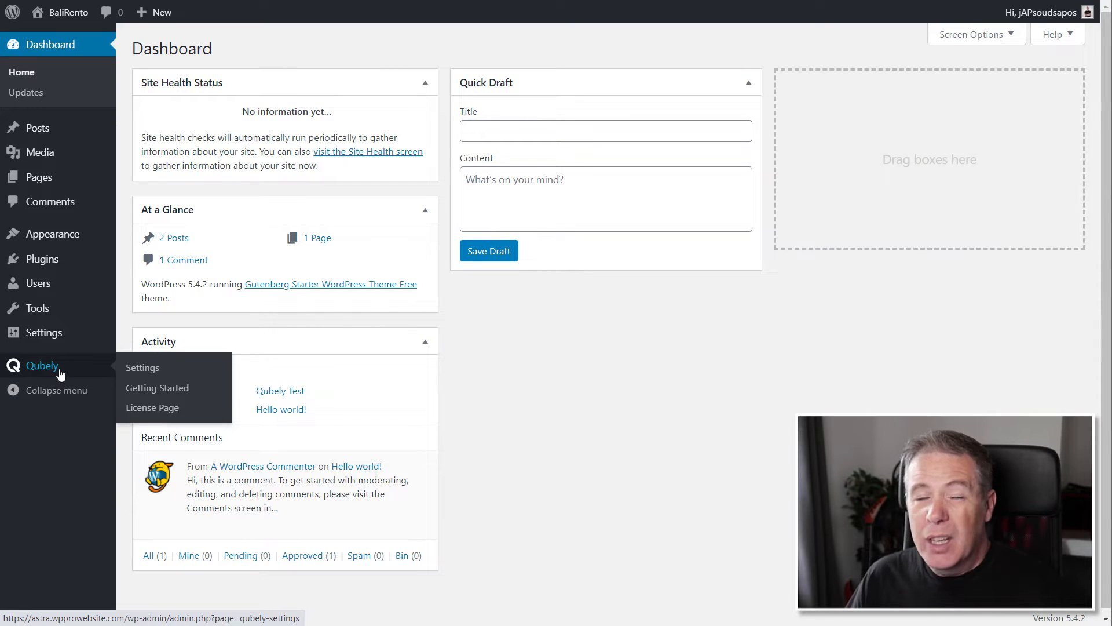
click(141, 369)
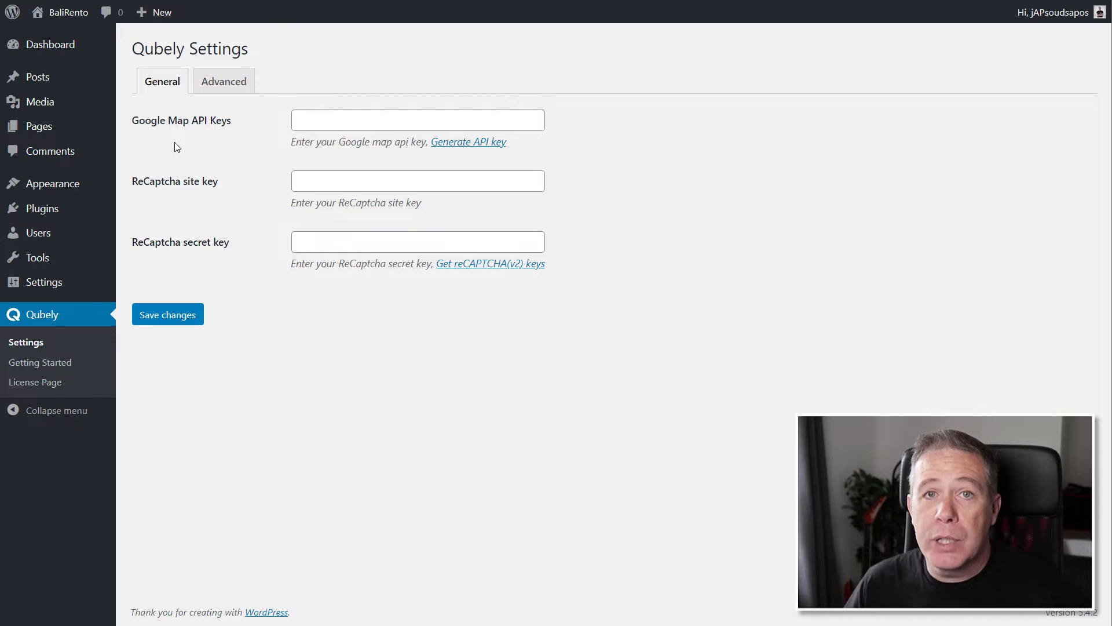
click(220, 86)
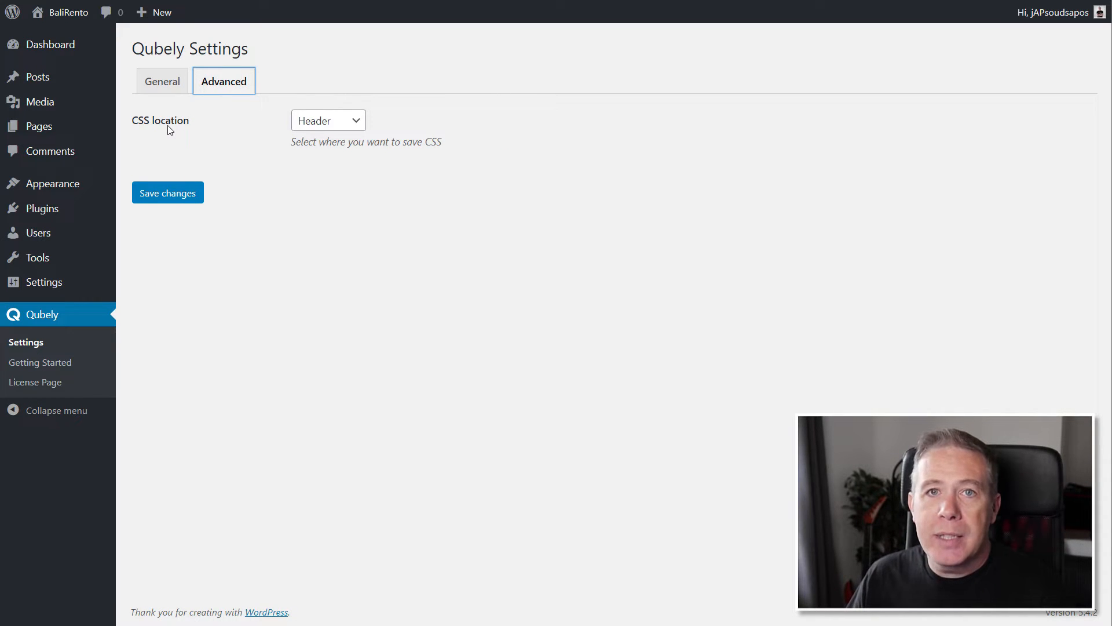
- Try File System as Qubely's CSS location and return the option to Header
click(359, 127)
click(361, 153)
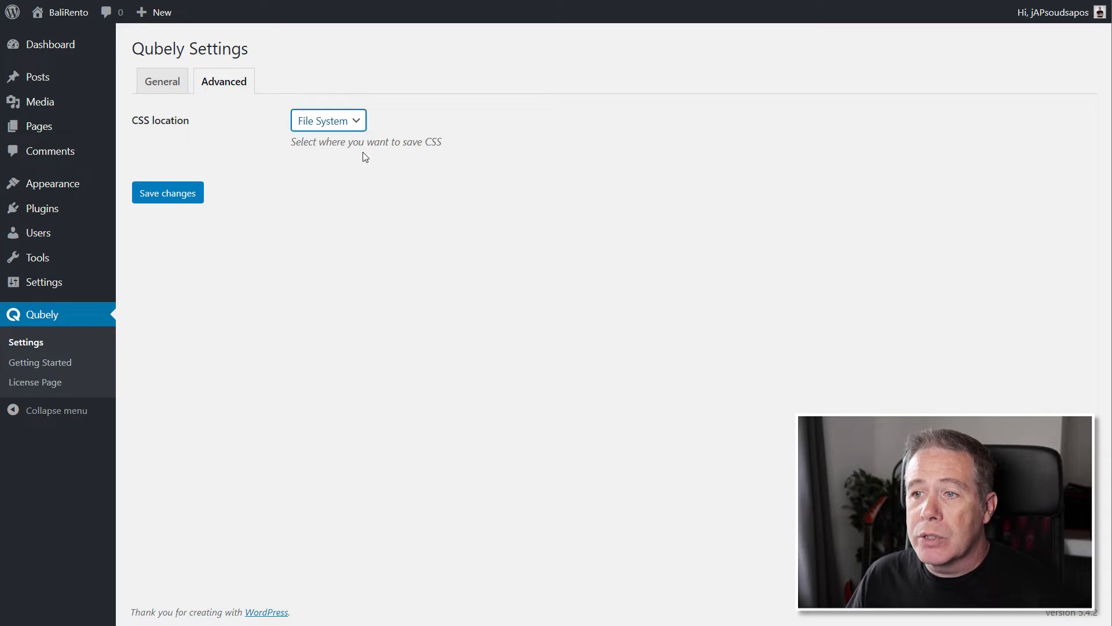
click(356, 123)
click(343, 139)
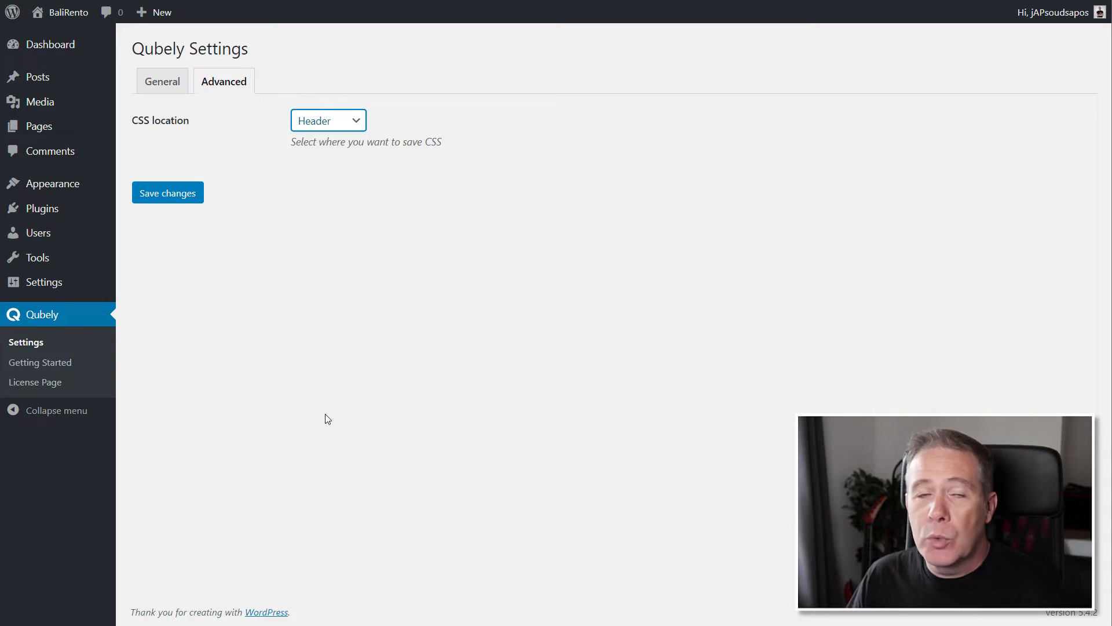
- Review Qubely's Getting Started page with its release notes, and view the list of installed plugins
click(55, 372)
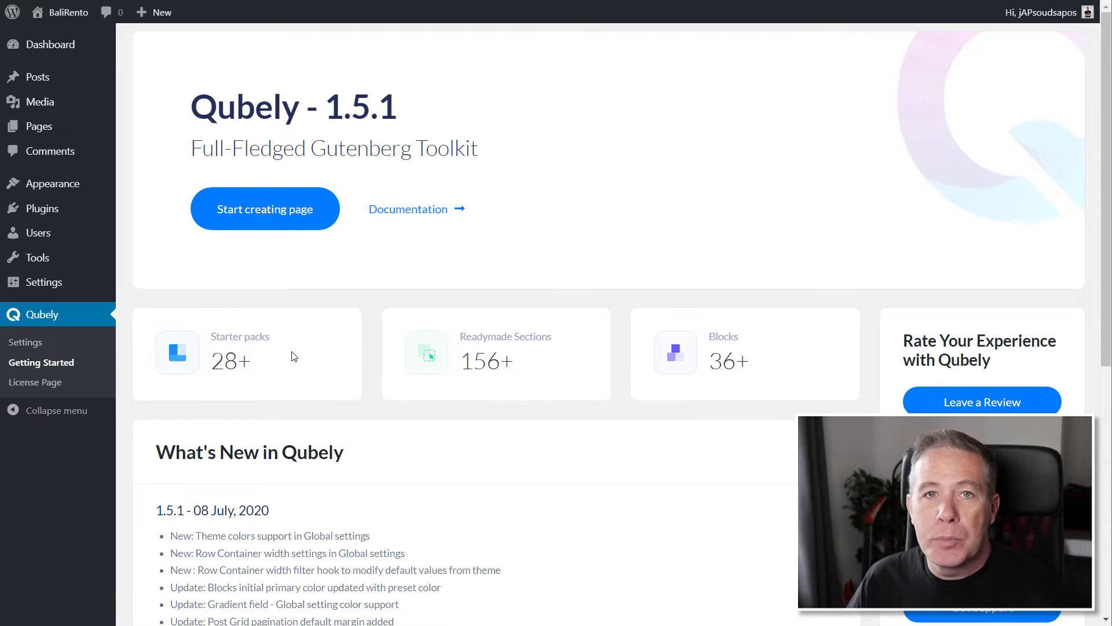
scroll(380, 375, down, 8)
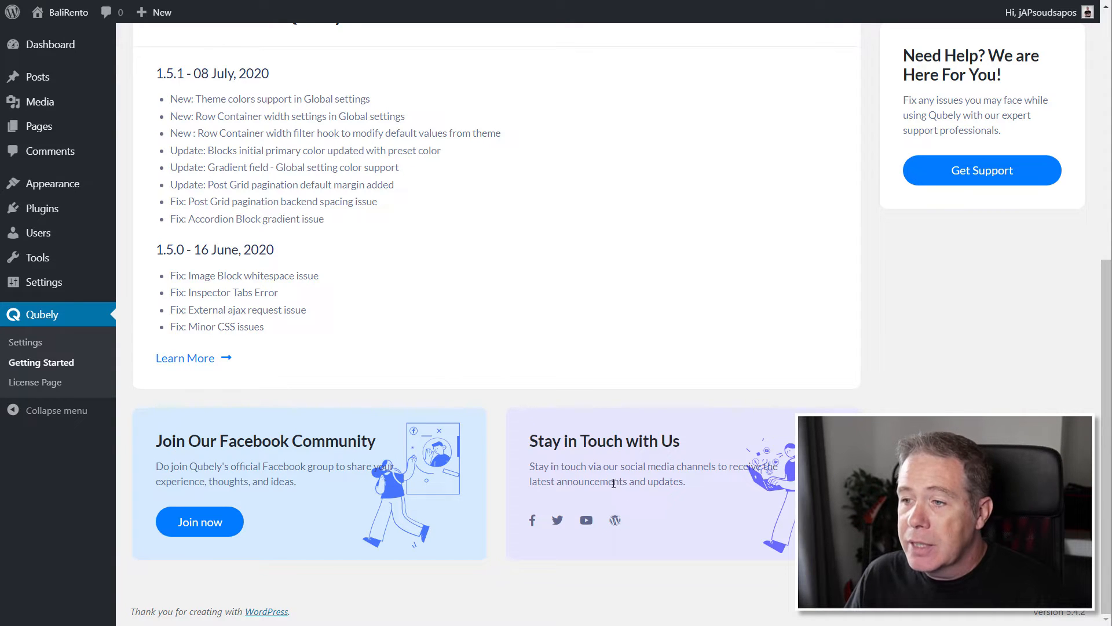
scroll(781, 478, up, 4)
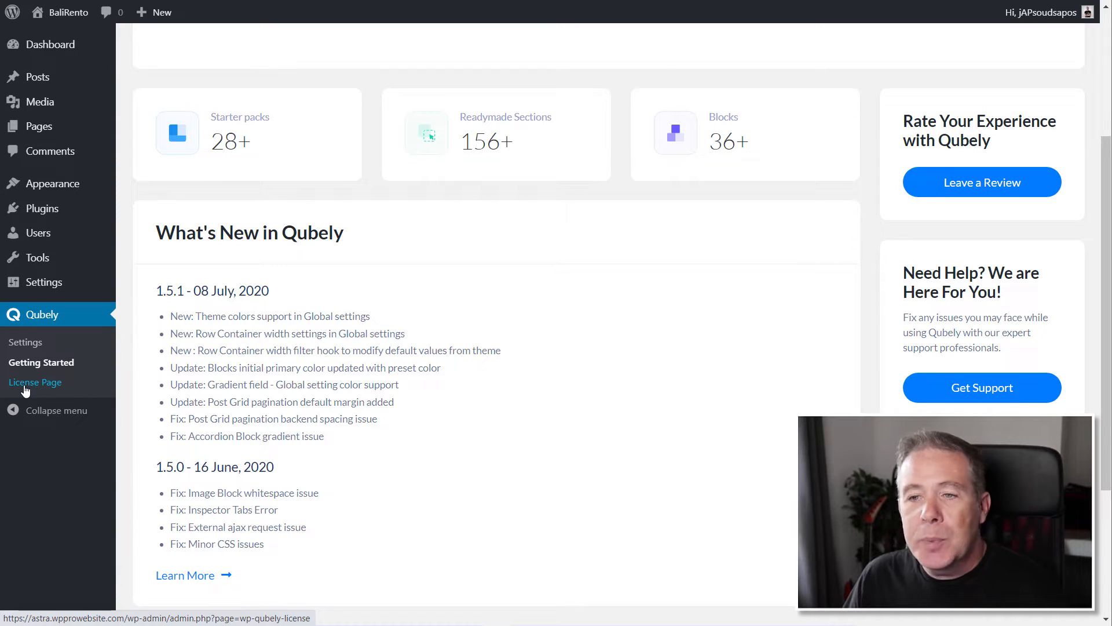
mouse_move(40, 216)
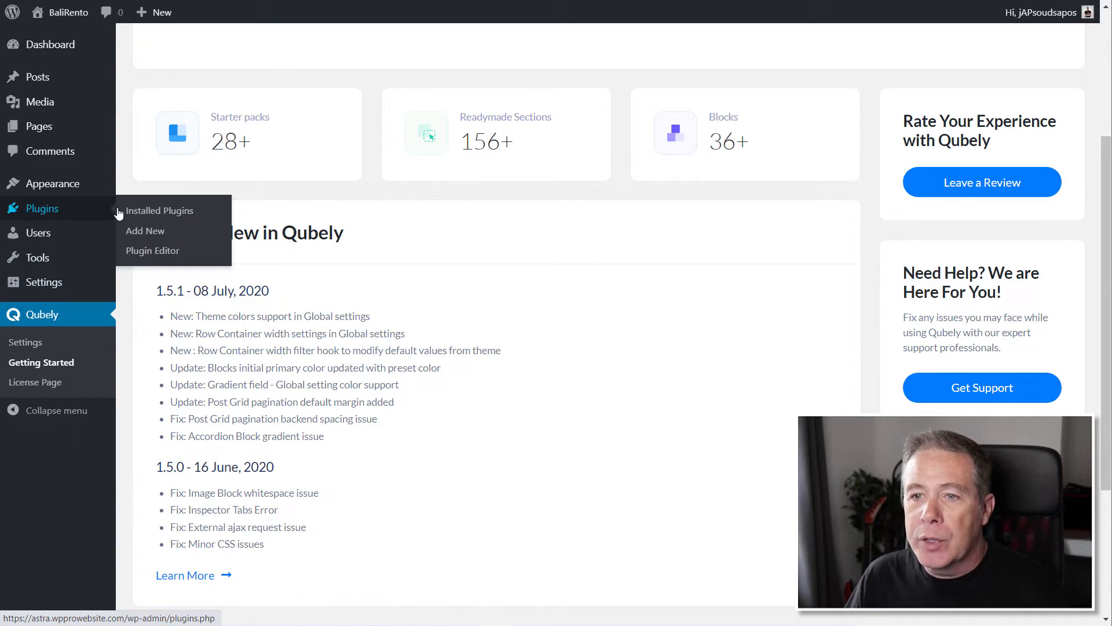
click(140, 213)
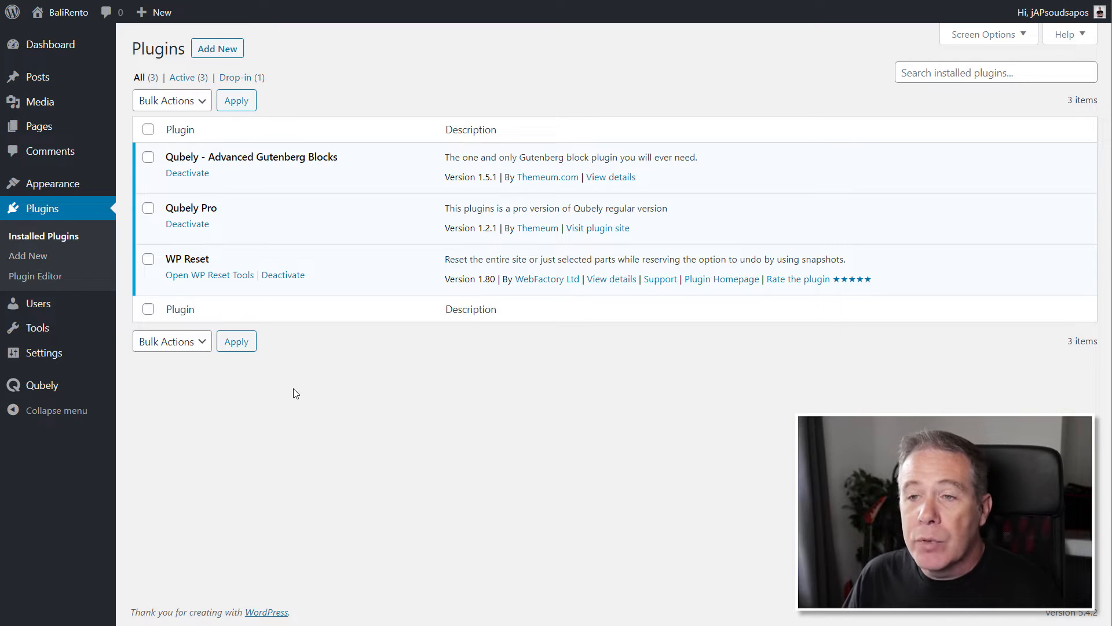
- Create a new page titled "Qubely Test" and save it as a draft
mouse_move(41, 132)
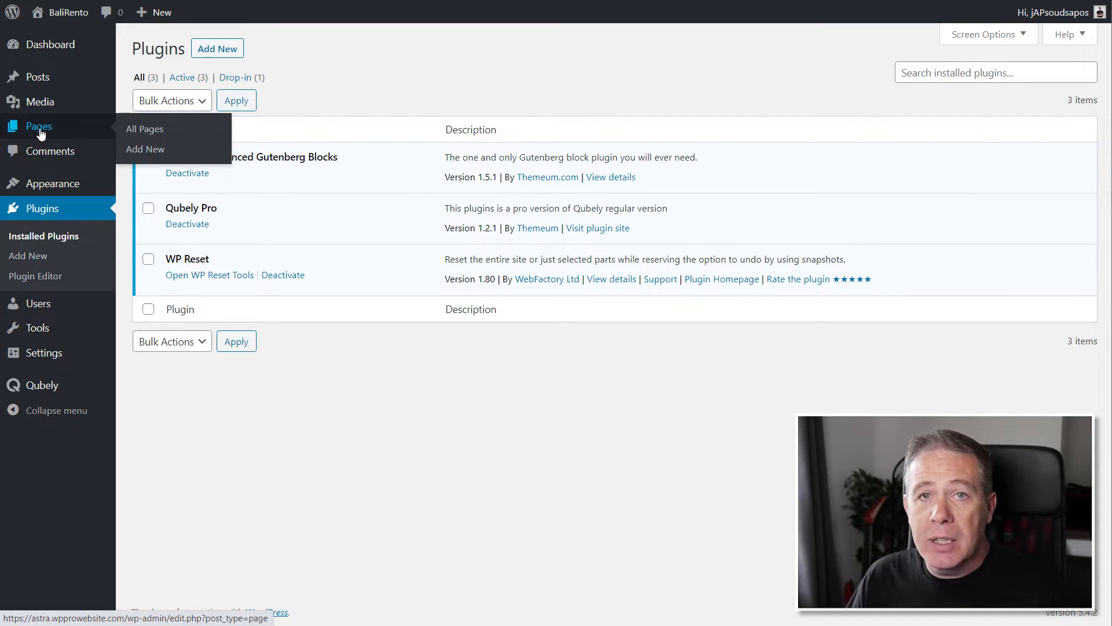
click(152, 150)
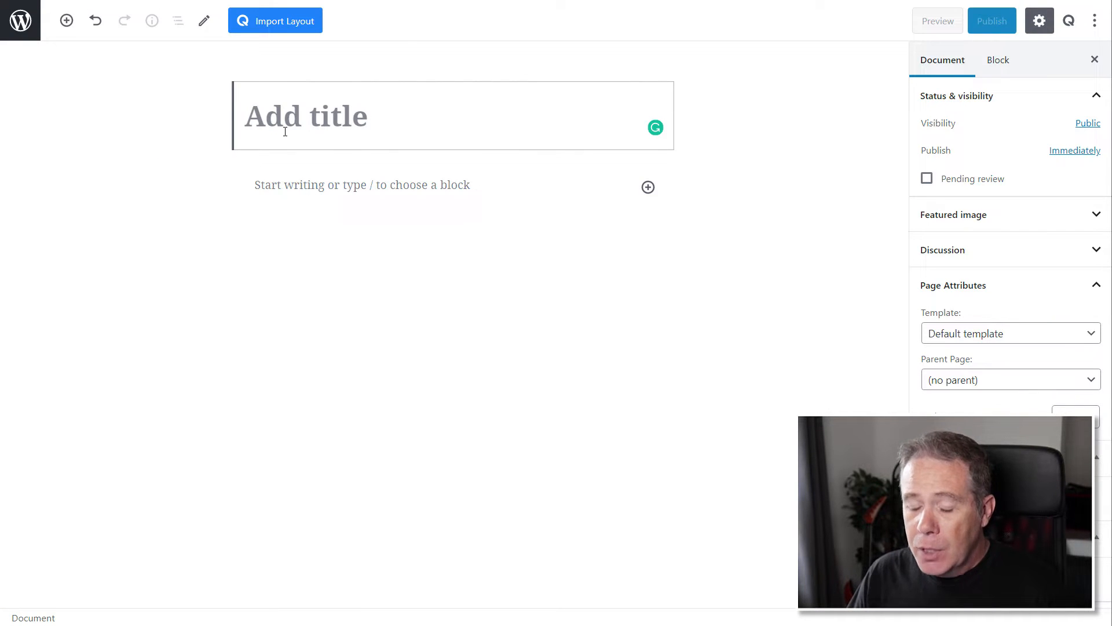
text(Qubely )
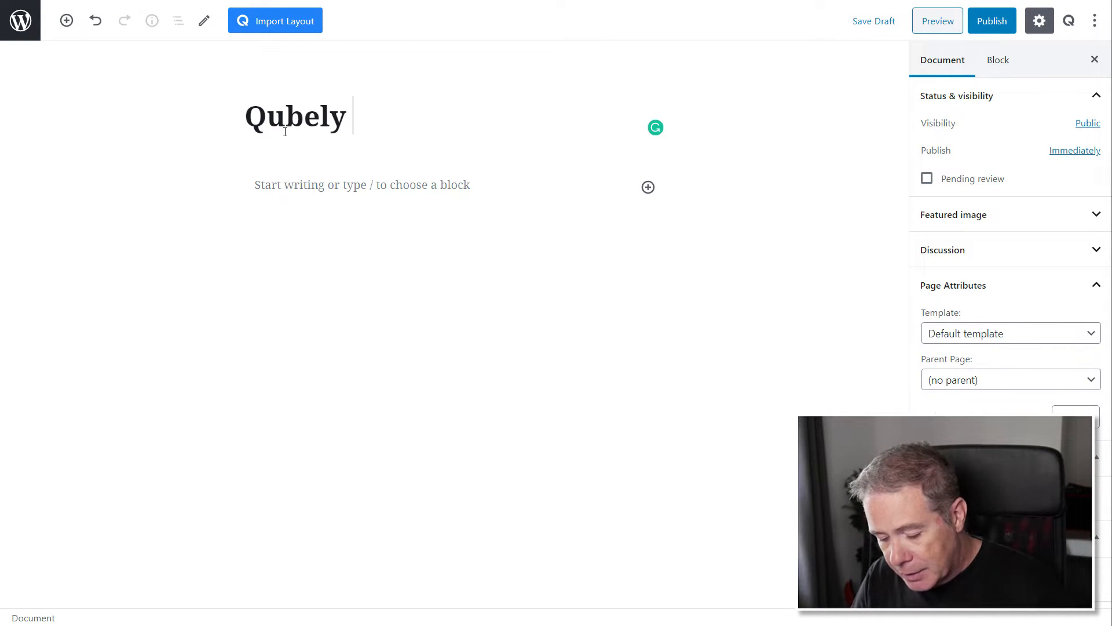
text(Test)
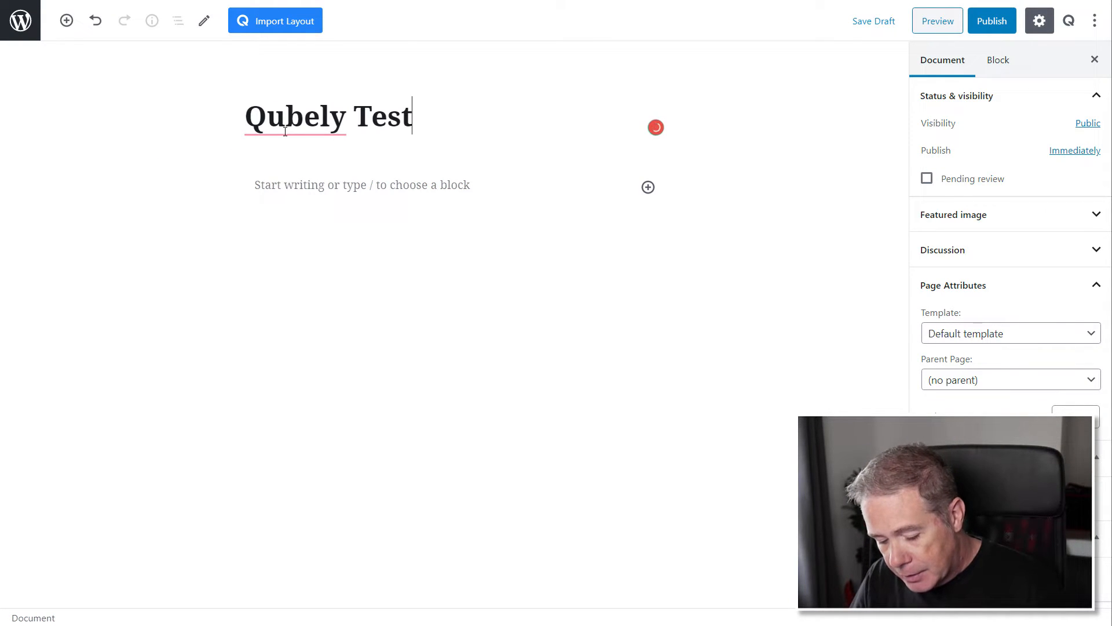
click(865, 24)
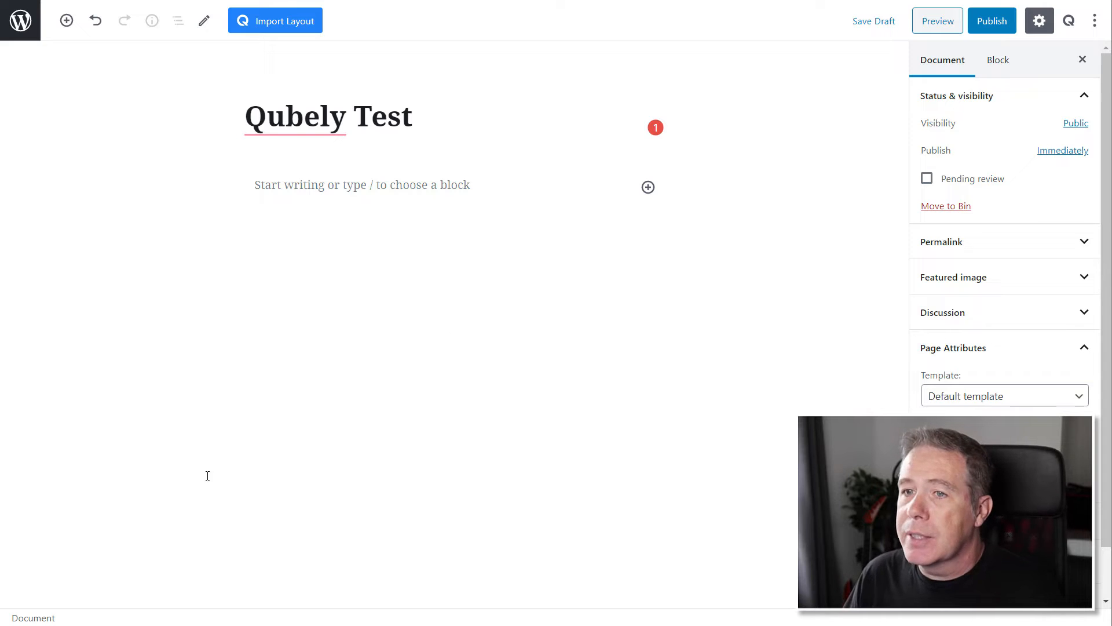
- Insert a Row block from the Qubely block category into the page
click(67, 22)
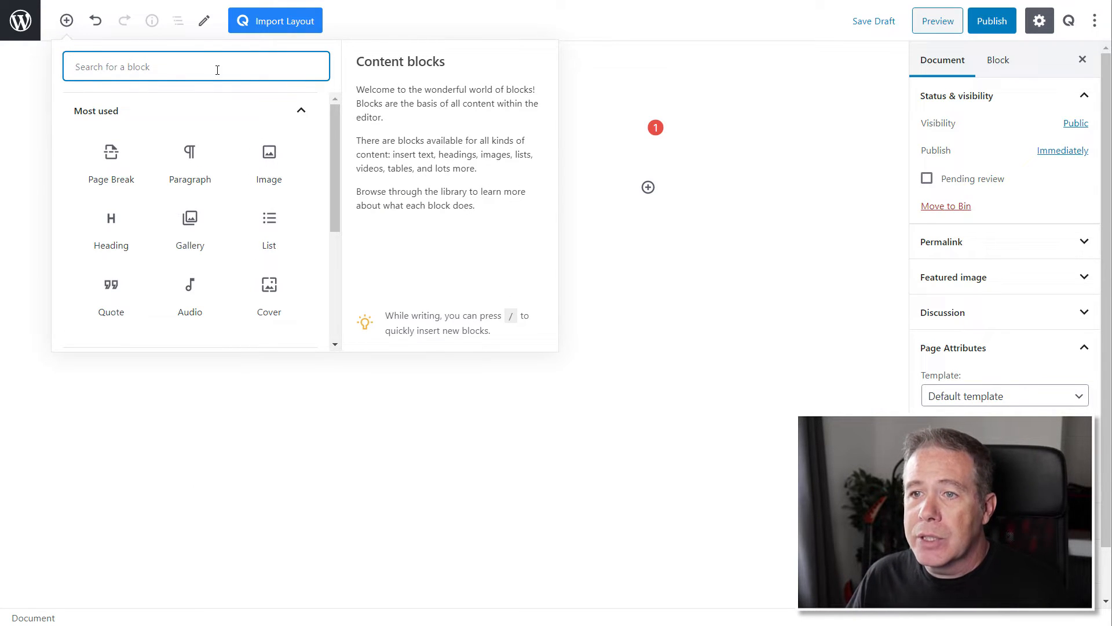
scroll(336, 144, down, 1)
drag(335, 147, 300, 219)
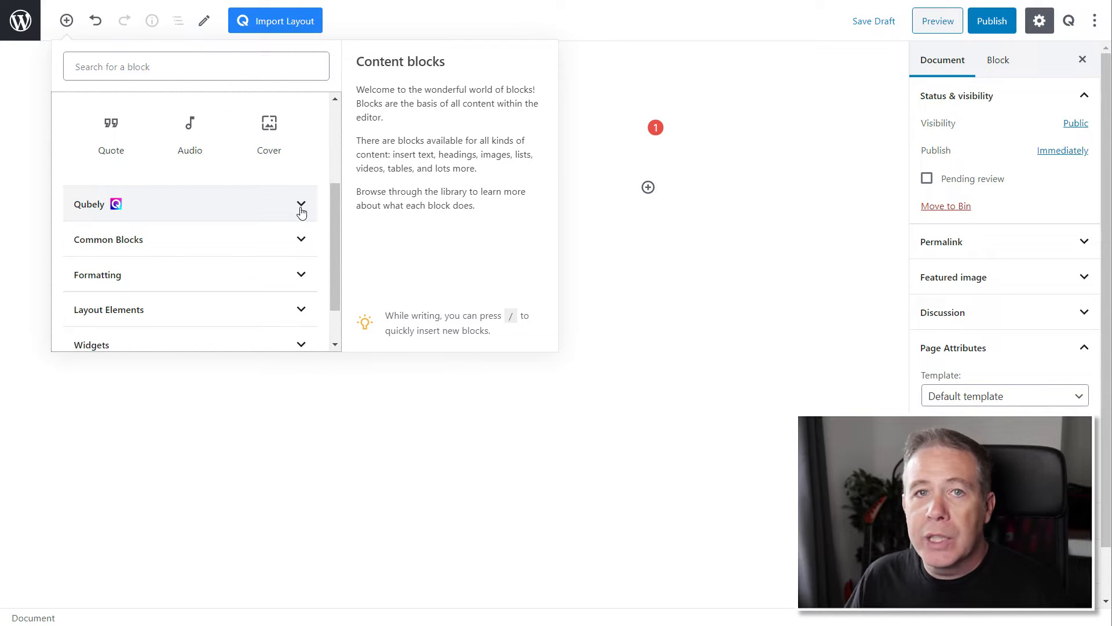
click(301, 212)
drag(336, 169, 336, 173)
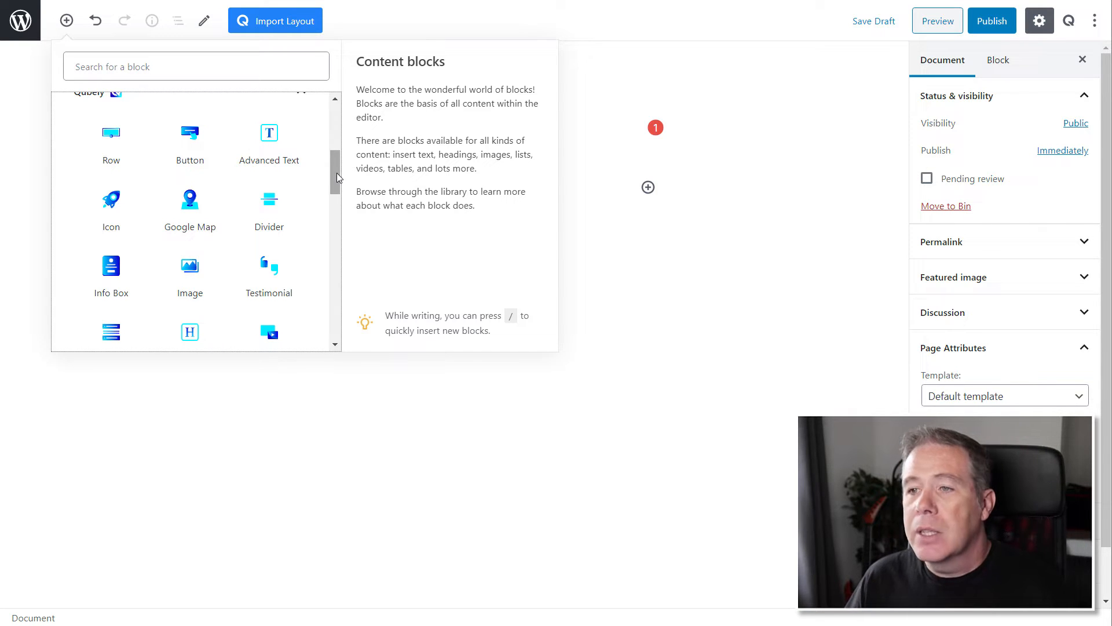
mouse_move(117, 149)
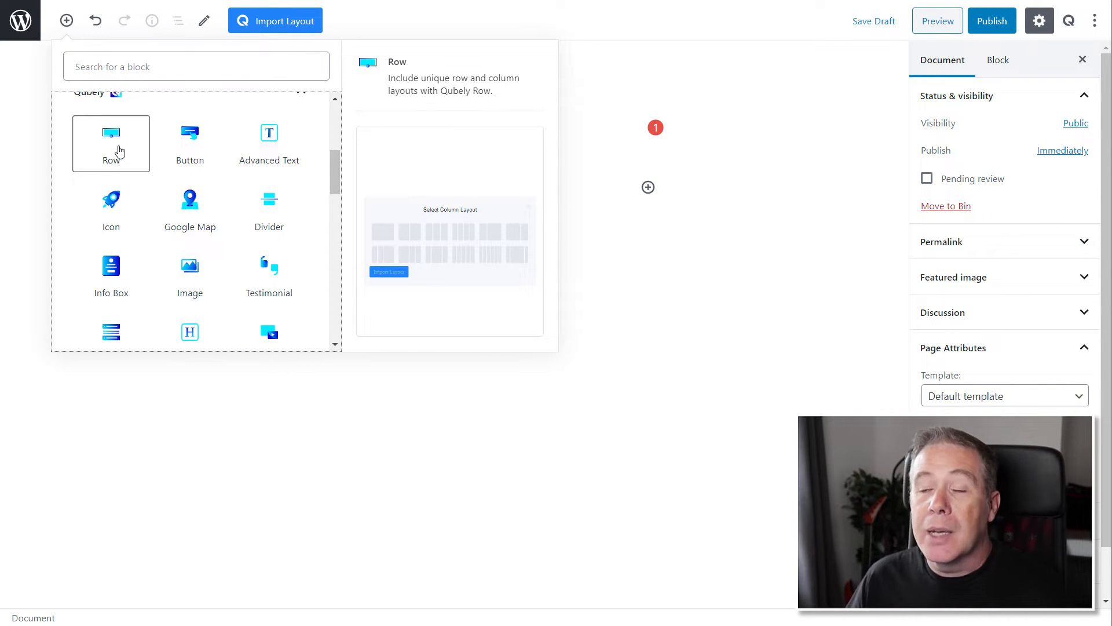
click(118, 149)
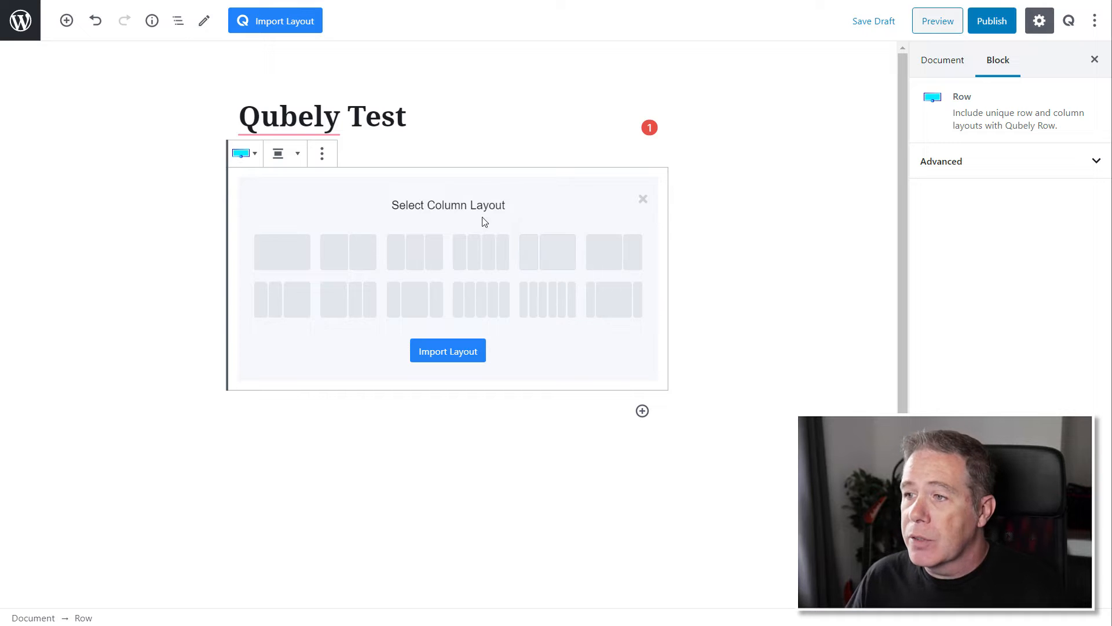
- Make the row full width and give it the two-column layout with a wide first column of 66%
click(298, 154)
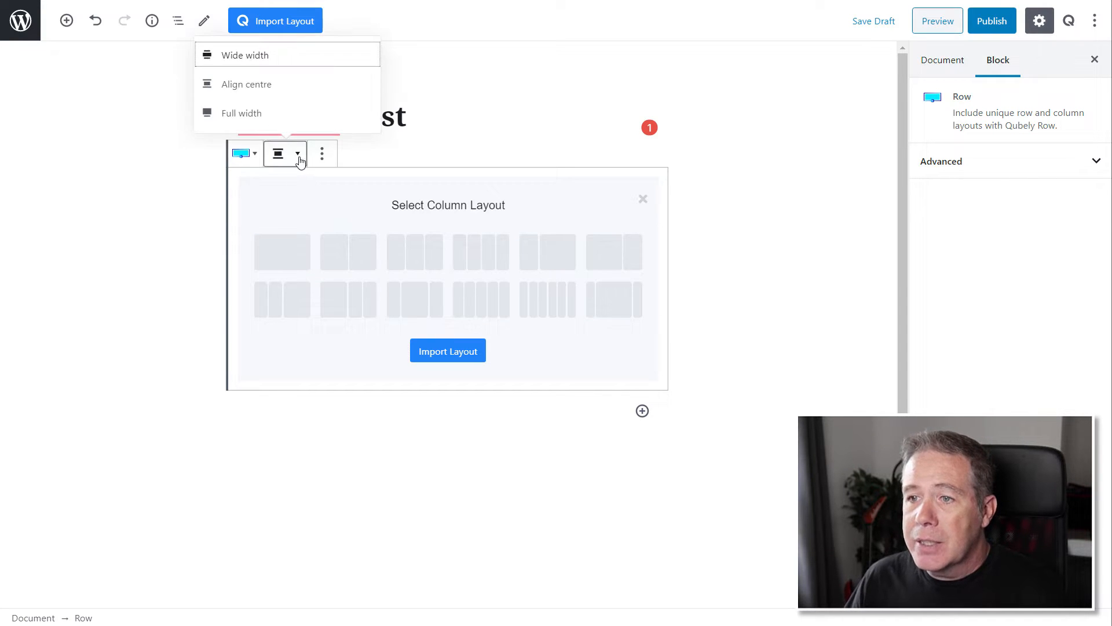
click(250, 114)
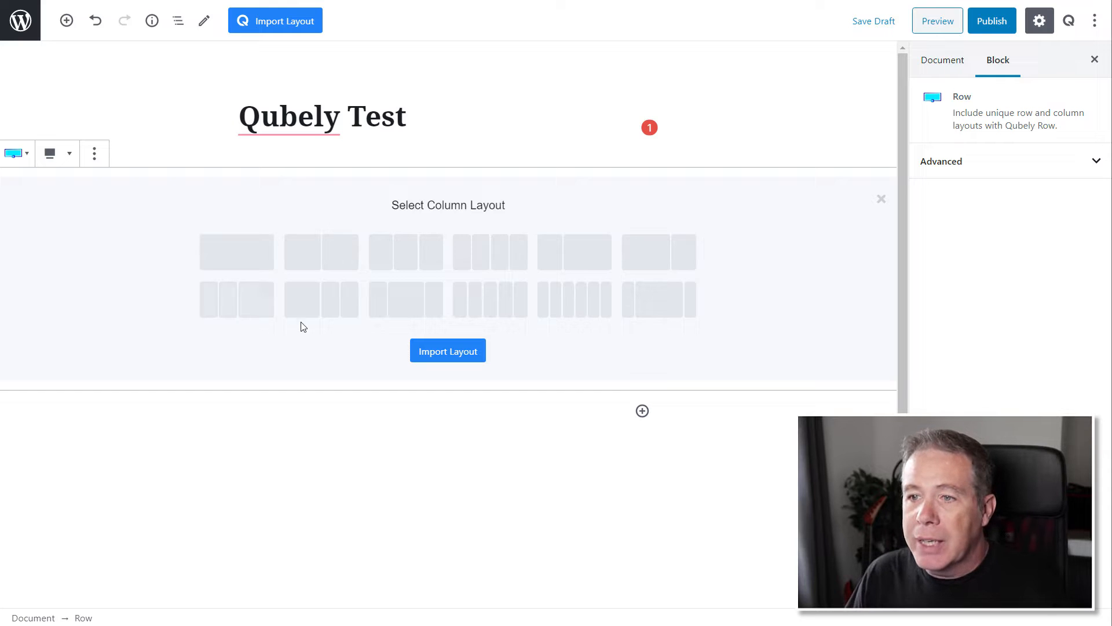
click(648, 259)
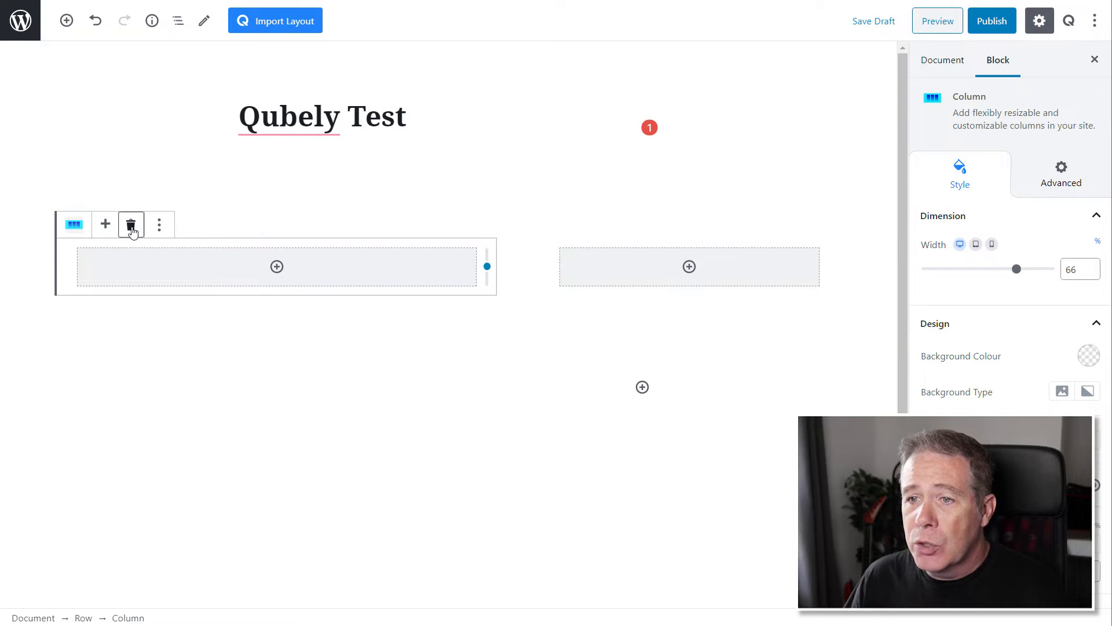
- Delete the row's wide first column and leave the remaining column empty
click(131, 231)
click(370, 276)
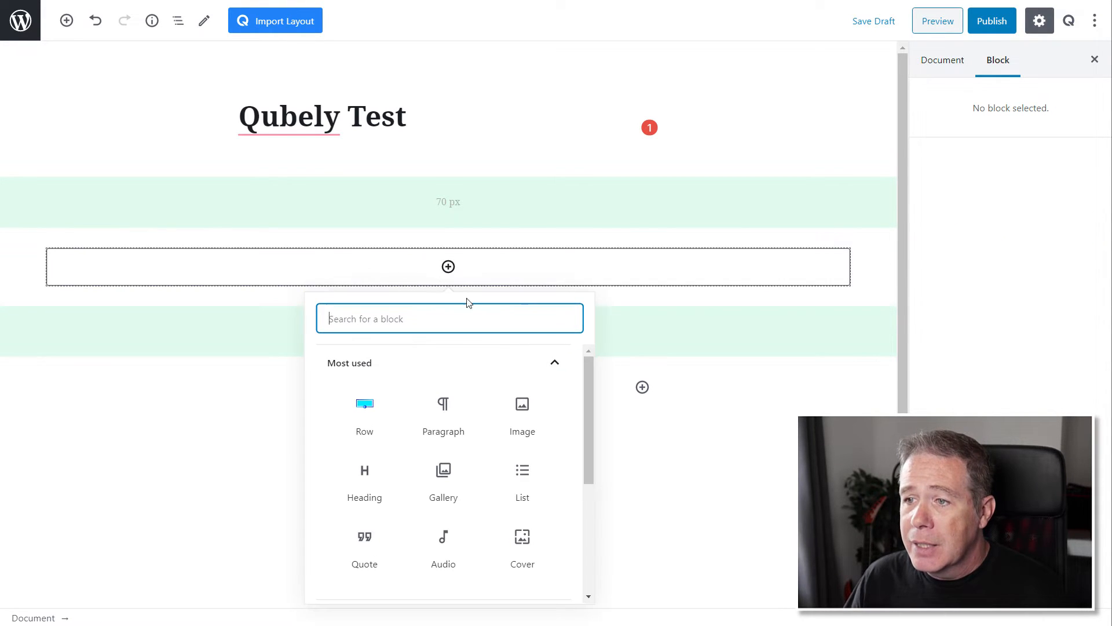
click(11, 388)
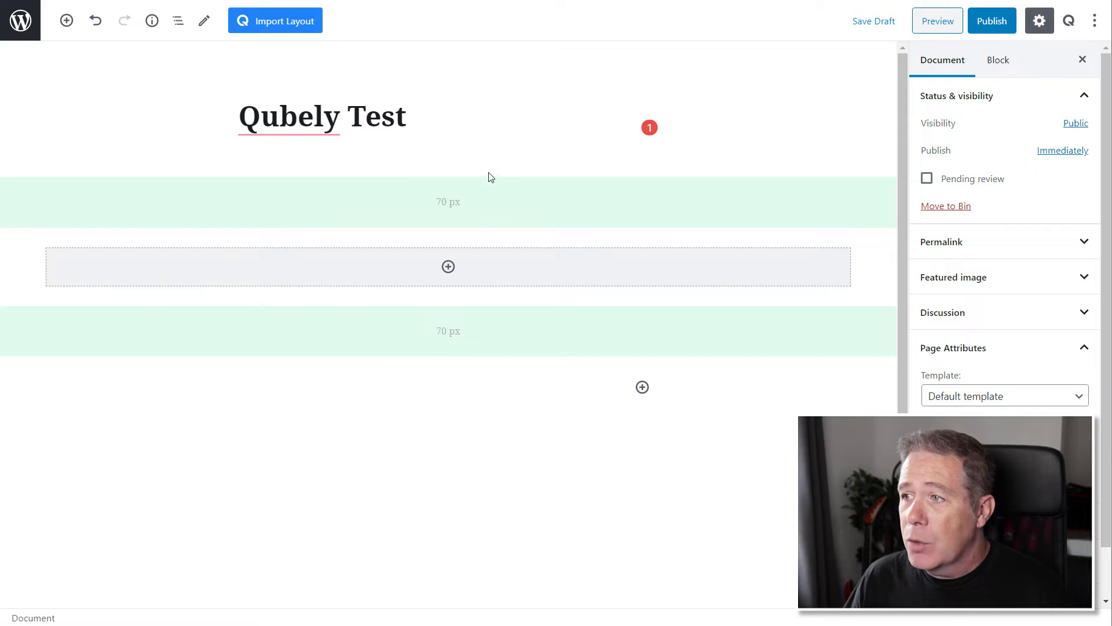
- Remove the entire Qubely Row block from the page
click(467, 200)
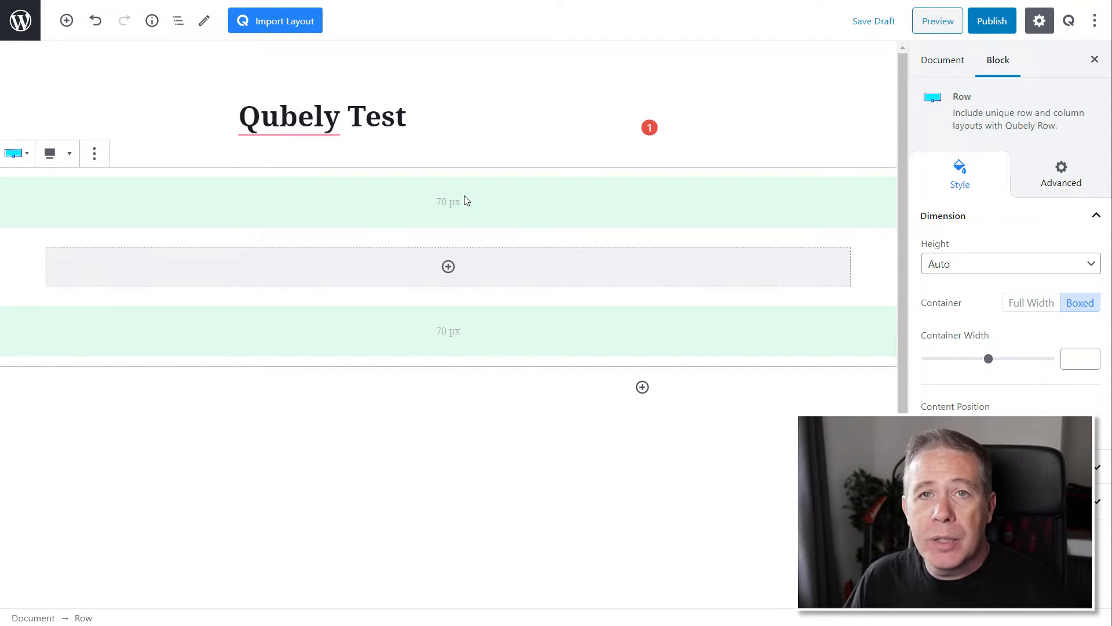
click(107, 160)
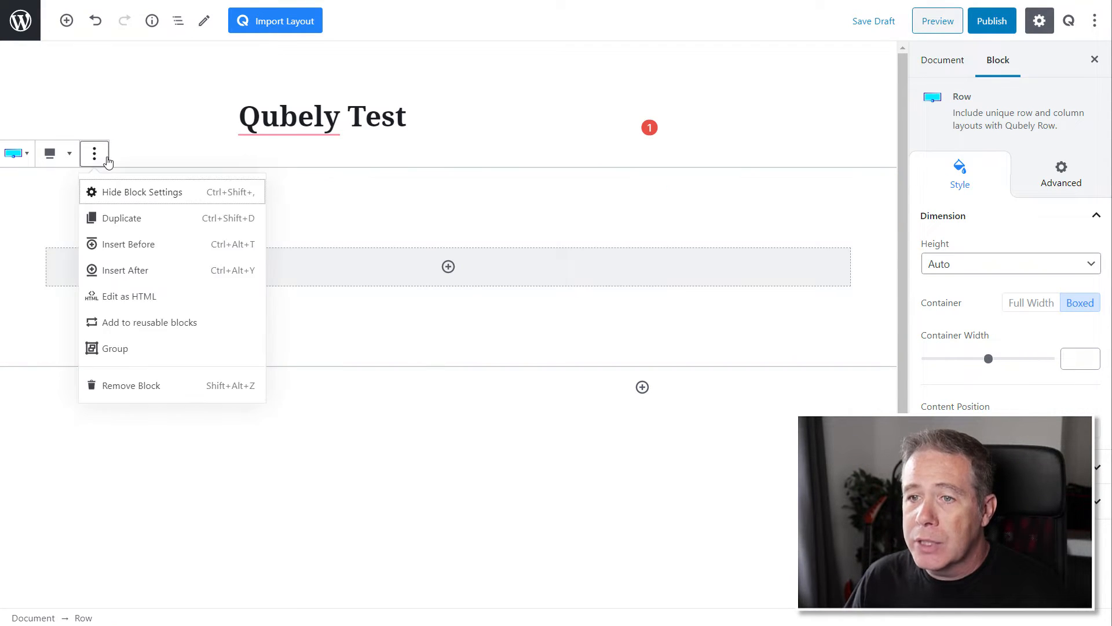
click(139, 385)
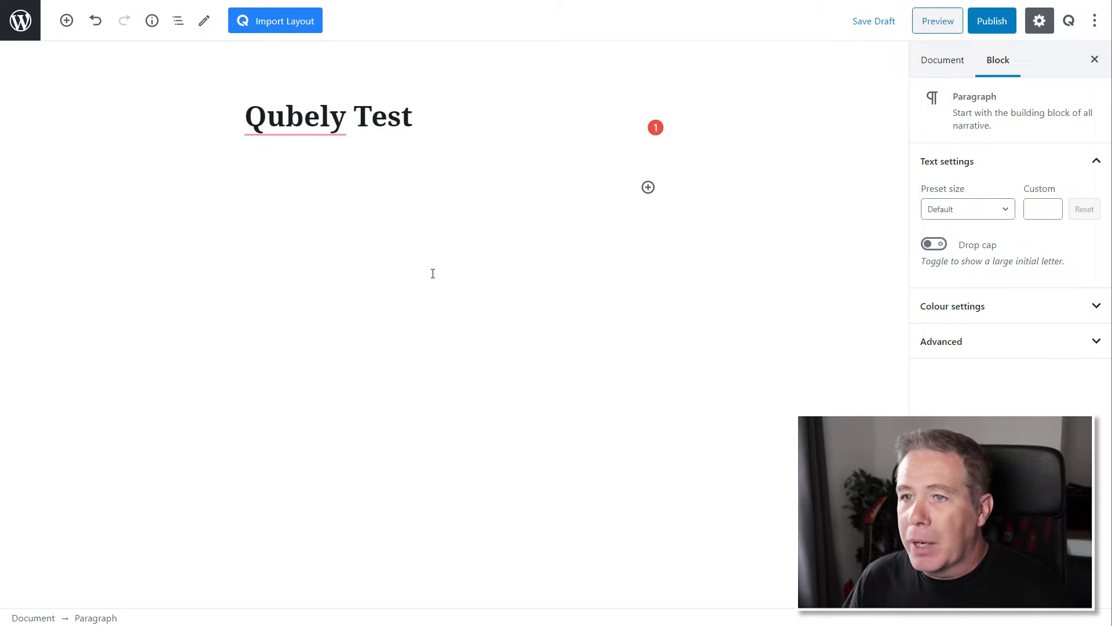
- Open the Qubely layout library and browse its ready-made sections in the Countdown and Contact categories
click(290, 23)
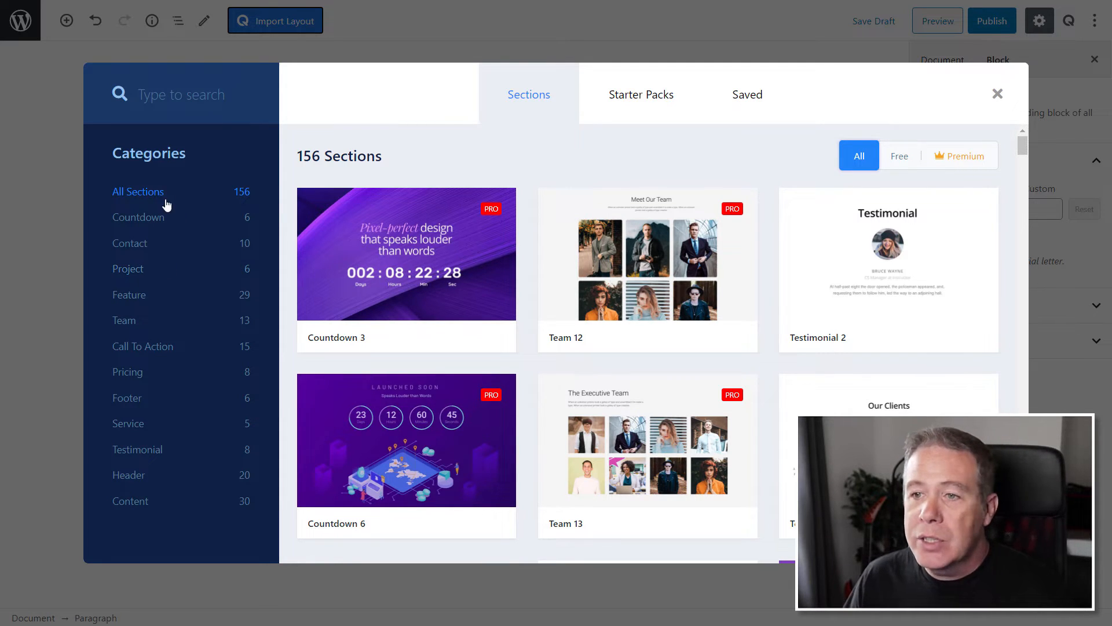
click(162, 225)
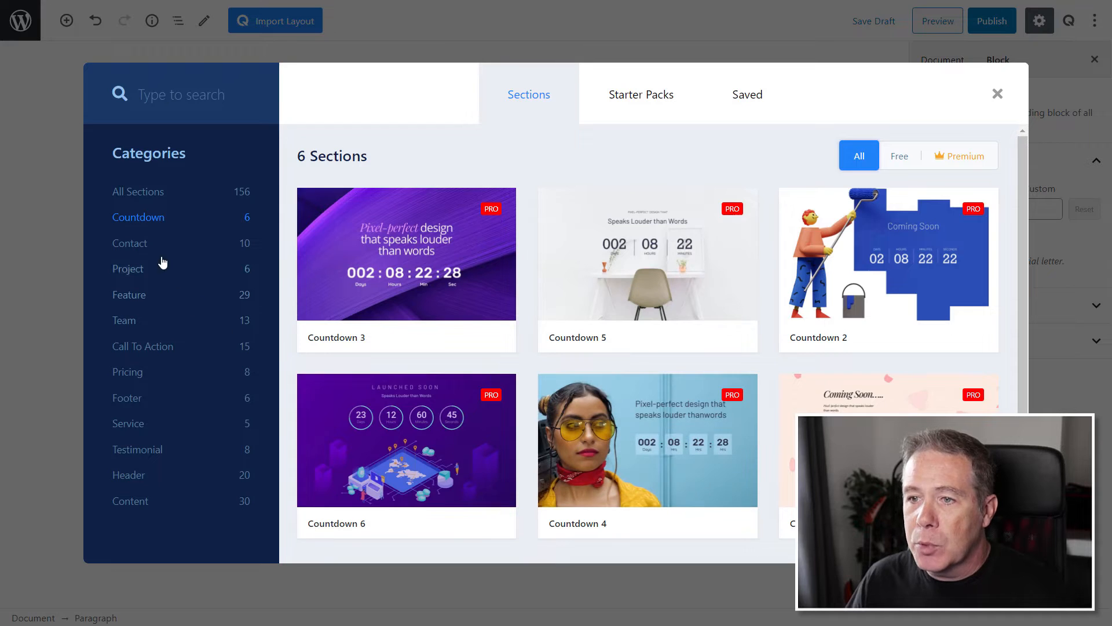
click(154, 245)
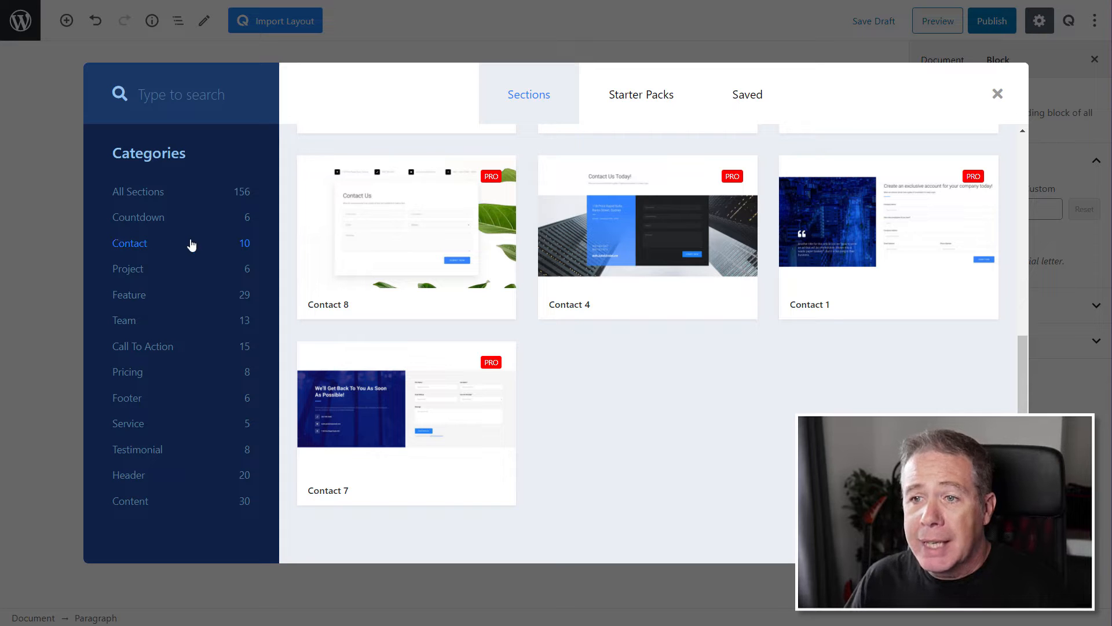
- Browse the library's starter packs in the Business, Agency and Portfolio categories
click(661, 99)
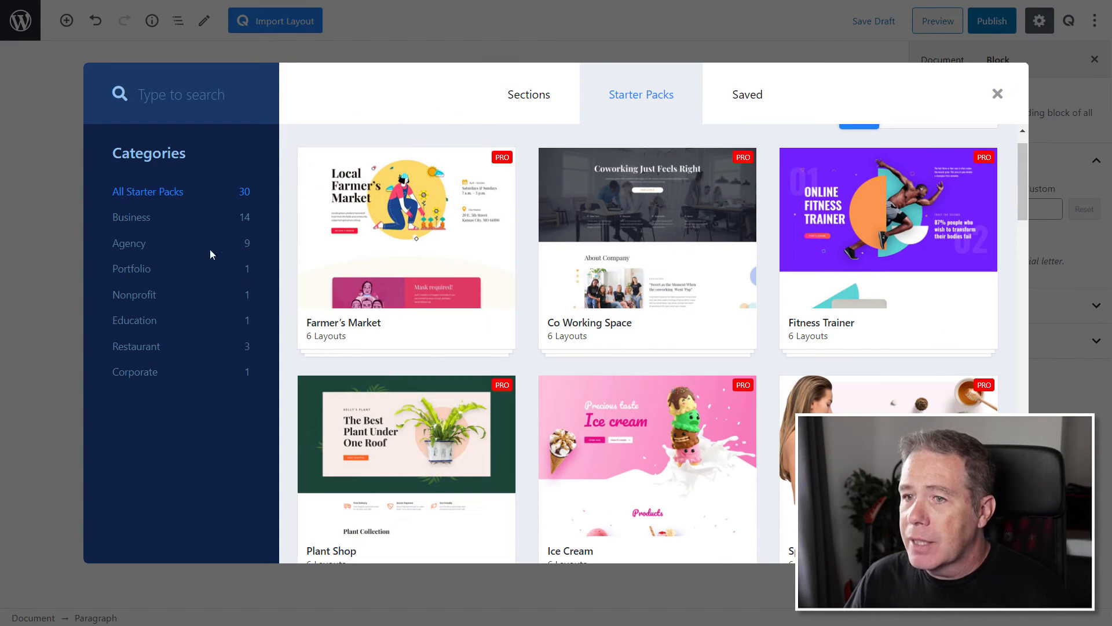
click(152, 219)
click(147, 247)
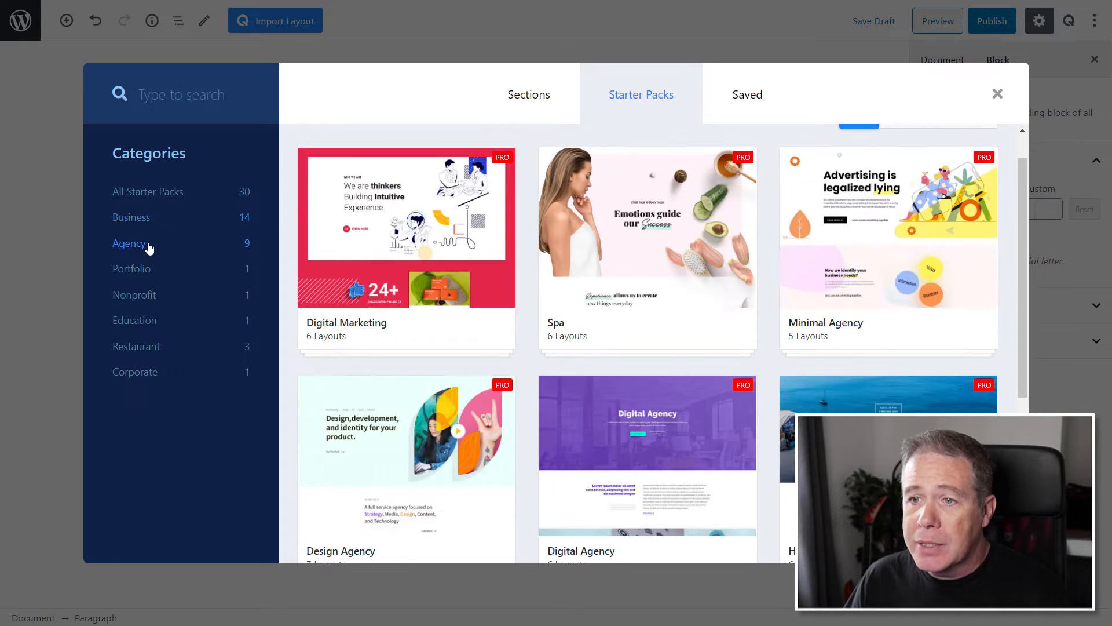
click(148, 270)
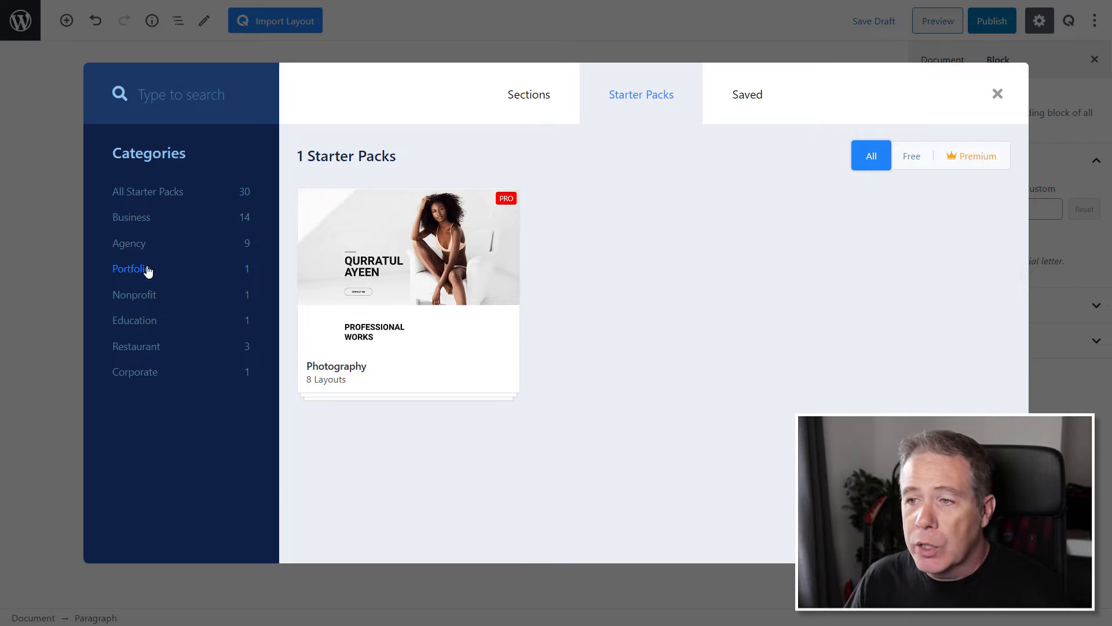
- Open the Photography starter pack from the Portfolio category and preview its Home layout
click(423, 275)
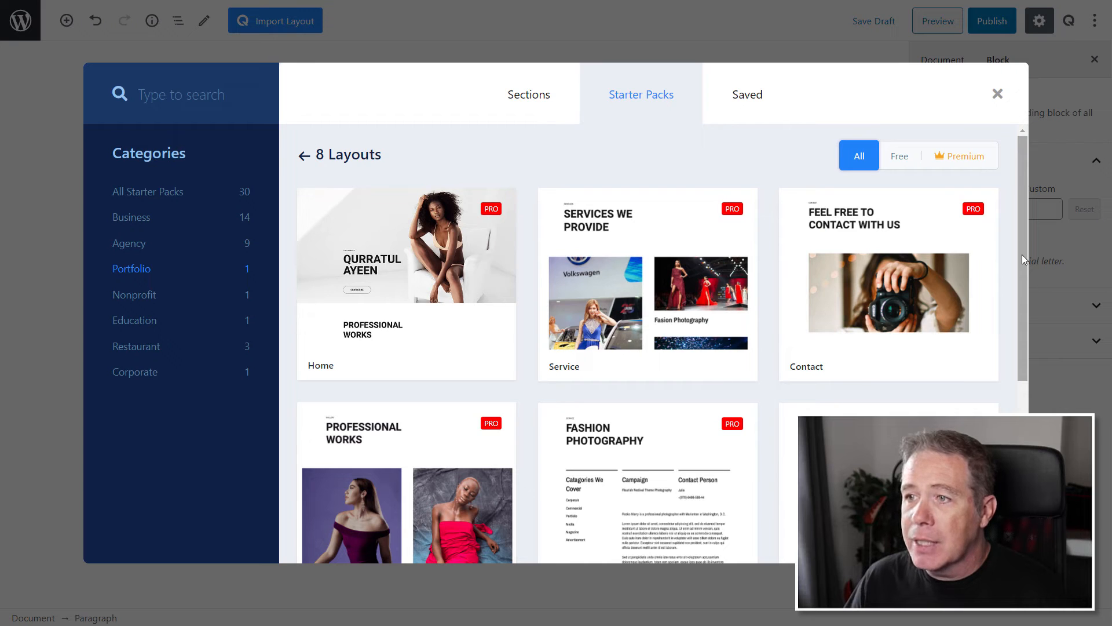
mouse_move(373, 281)
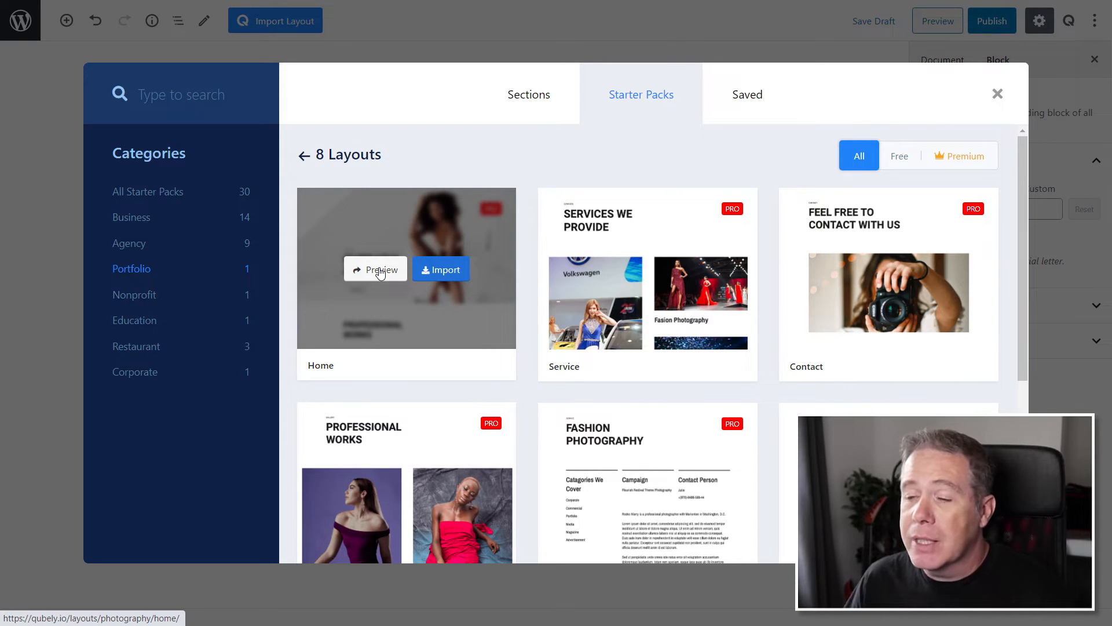
click(380, 271)
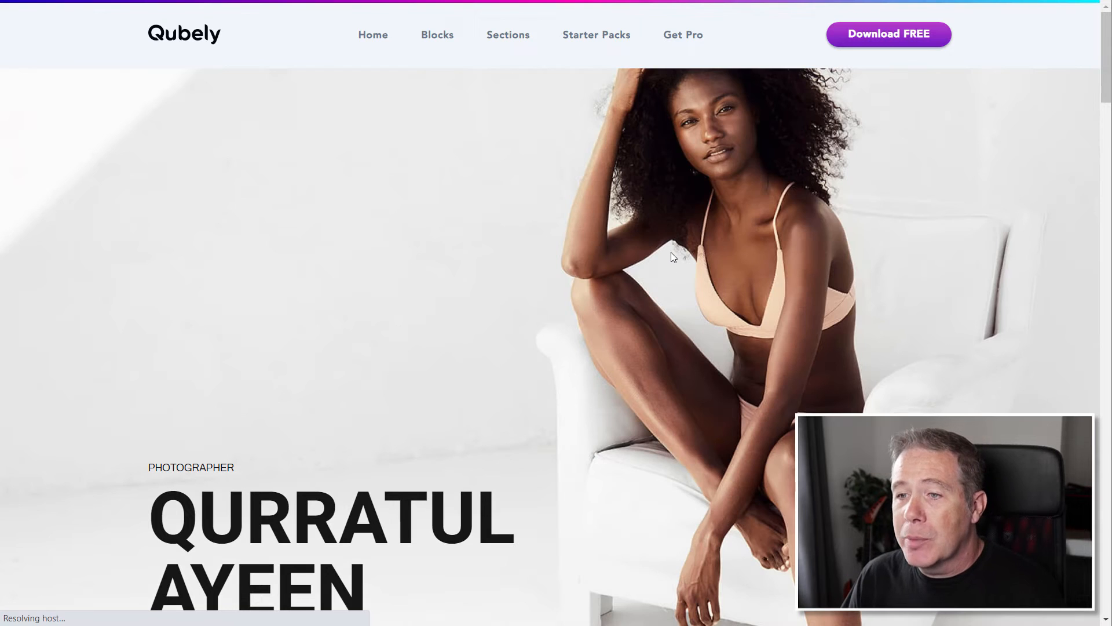
- Examine the Photography Home layout from its hero to the Random Collection gallery, switching the Professional Works slider to its second slide
scroll(528, 272, down, 10)
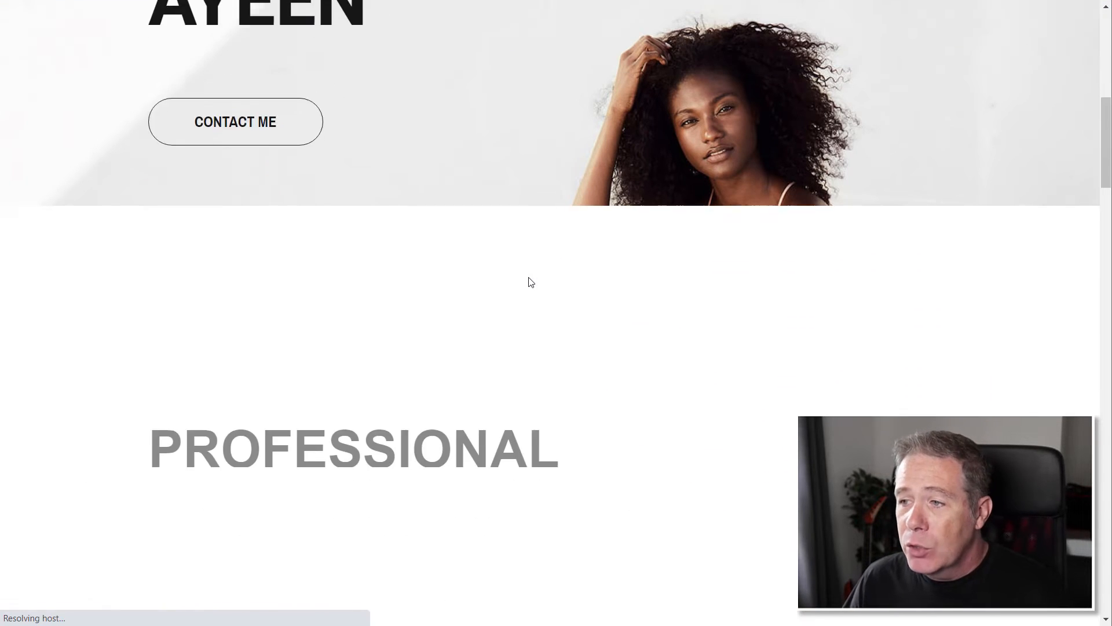
scroll(779, 303, down, 15)
scroll(782, 304, up, 4)
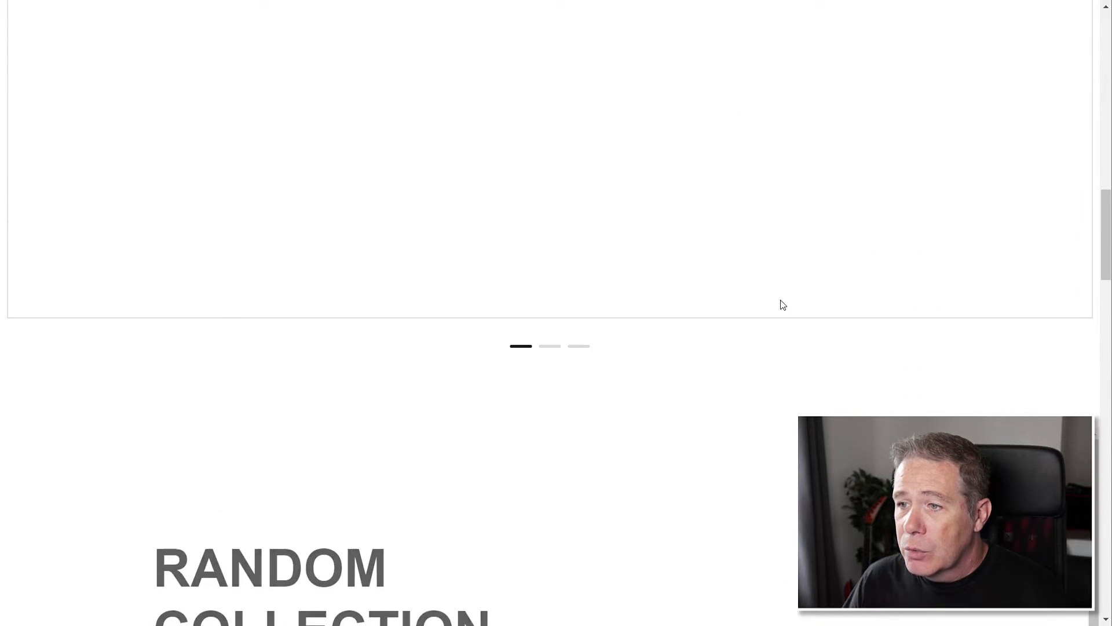
scroll(782, 305, up, 8)
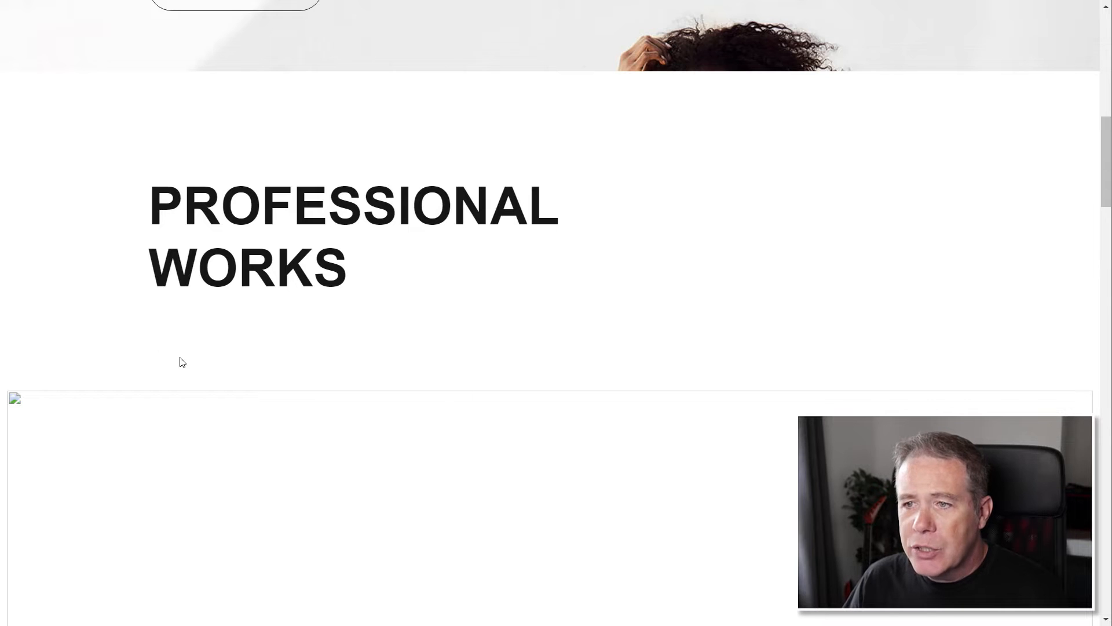
scroll(739, 280, down, 6)
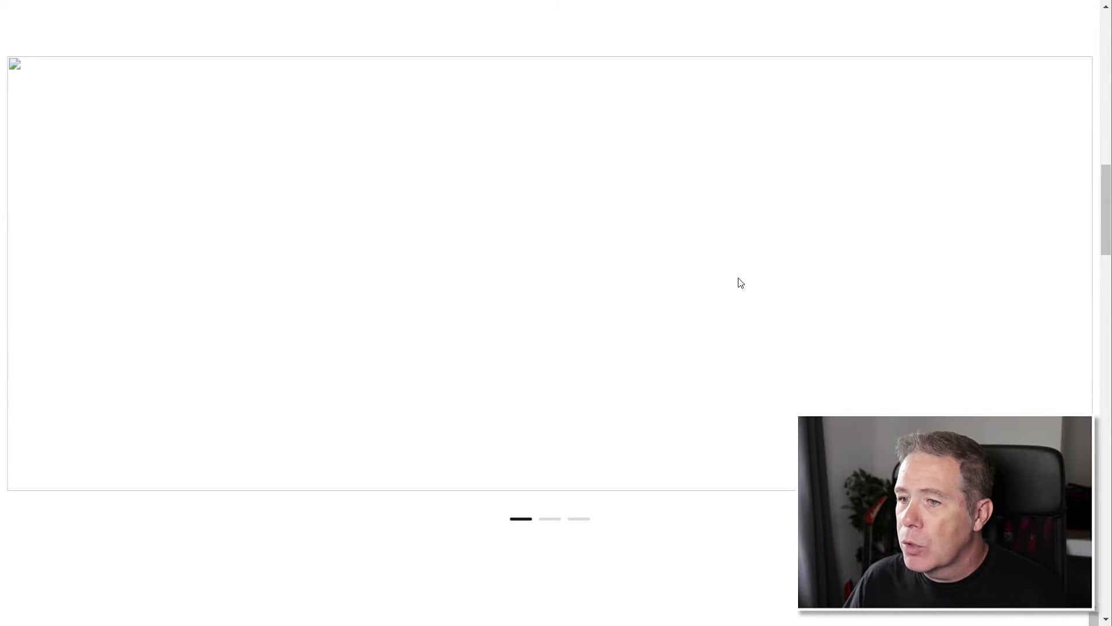
scroll(666, 284, down, 4)
click(550, 275)
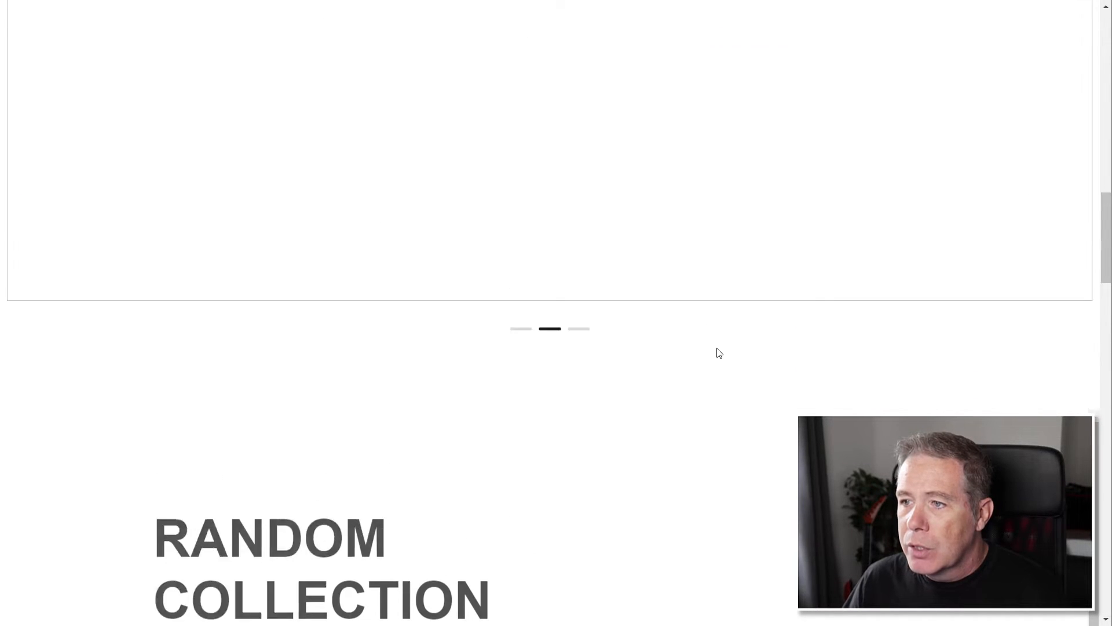
scroll(719, 353, up, 4)
scroll(723, 356, down, 11)
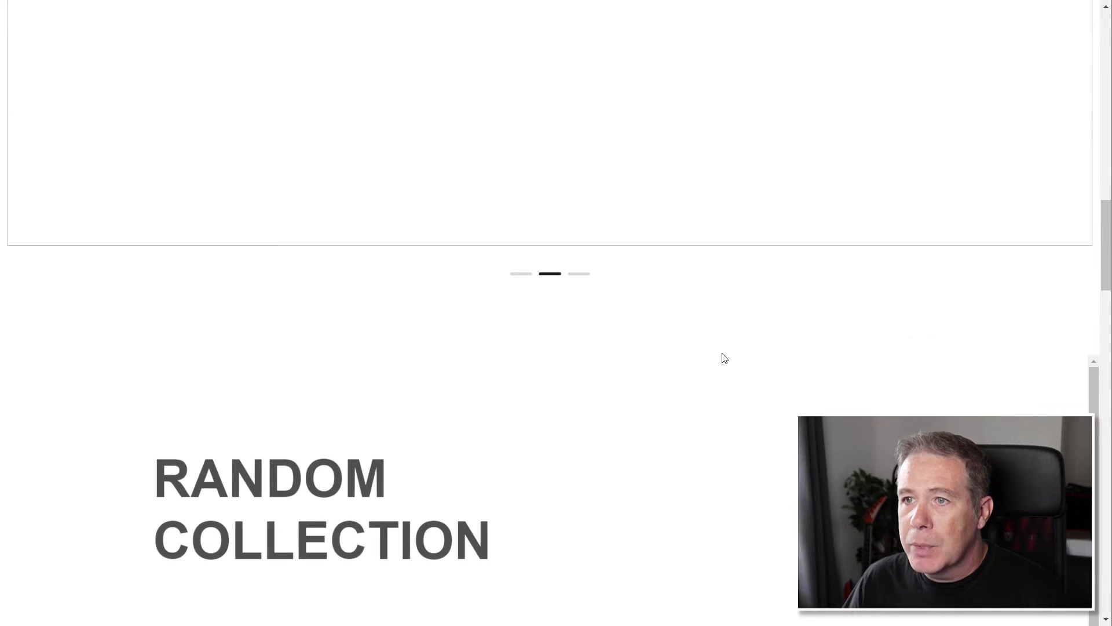
scroll(570, 366, down, 1)
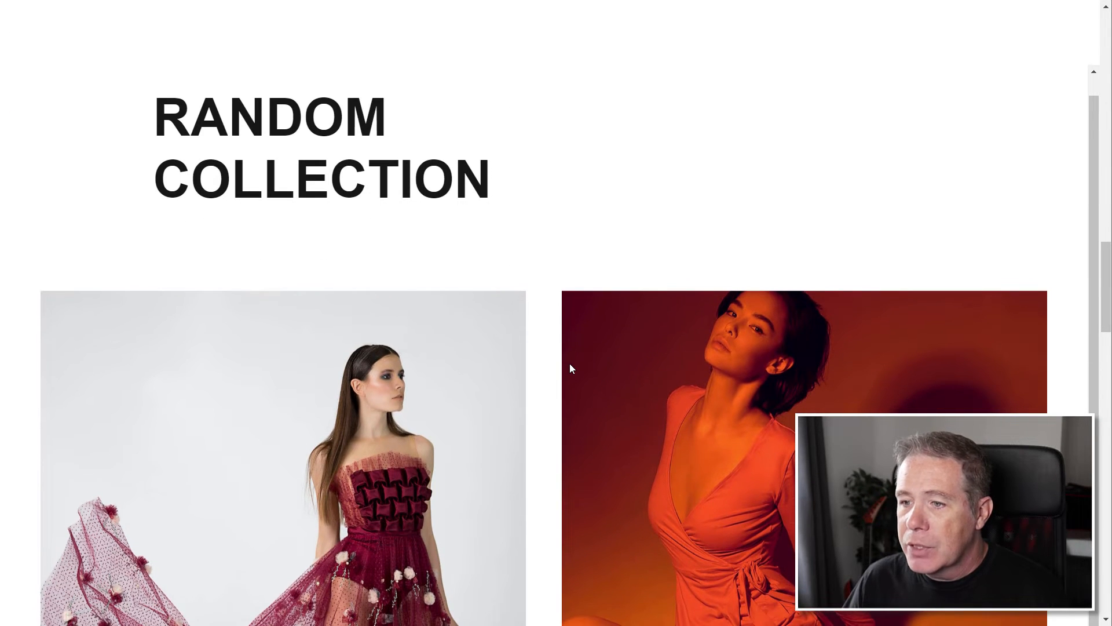
drag(1109, 276, 1109, 81)
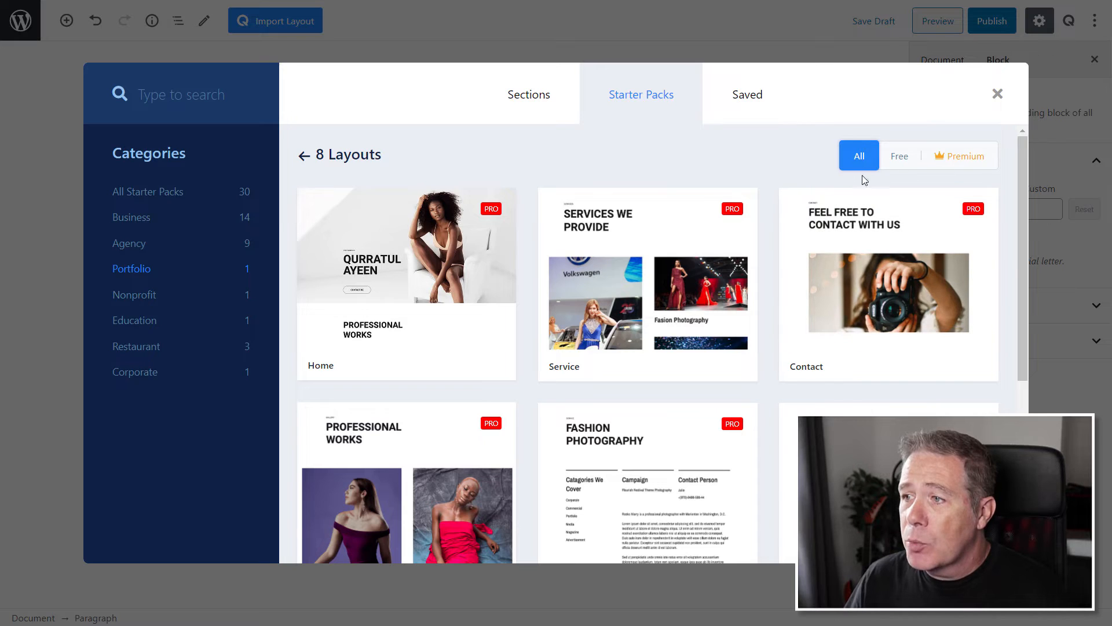
- Filter the starter pack layouts to free ones, and browse the library's ready-made sections in the Header category
click(901, 157)
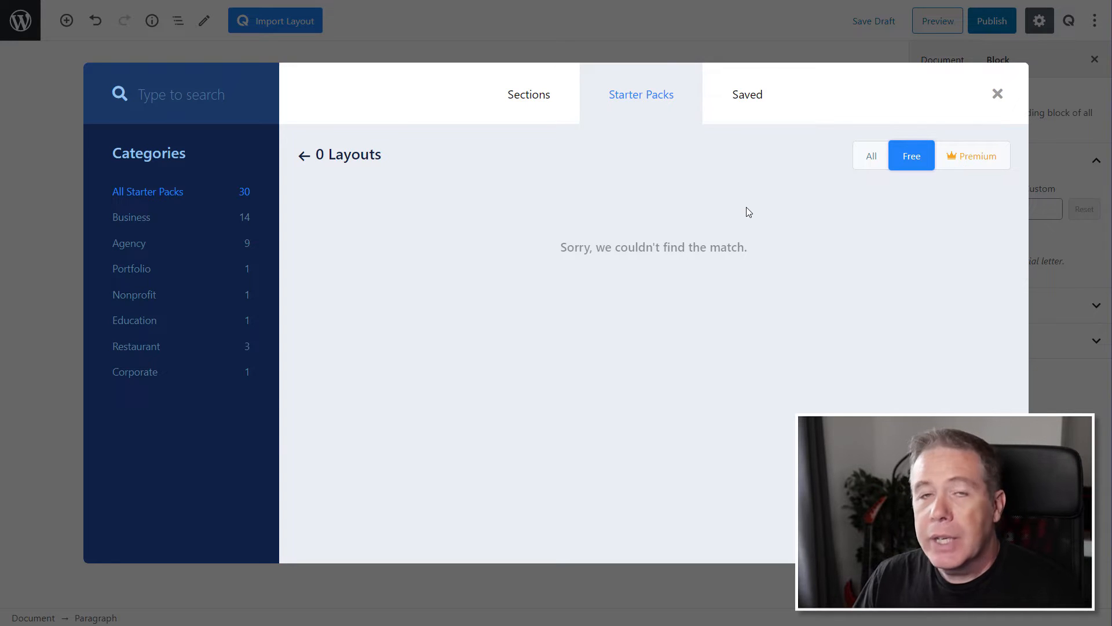
click(533, 104)
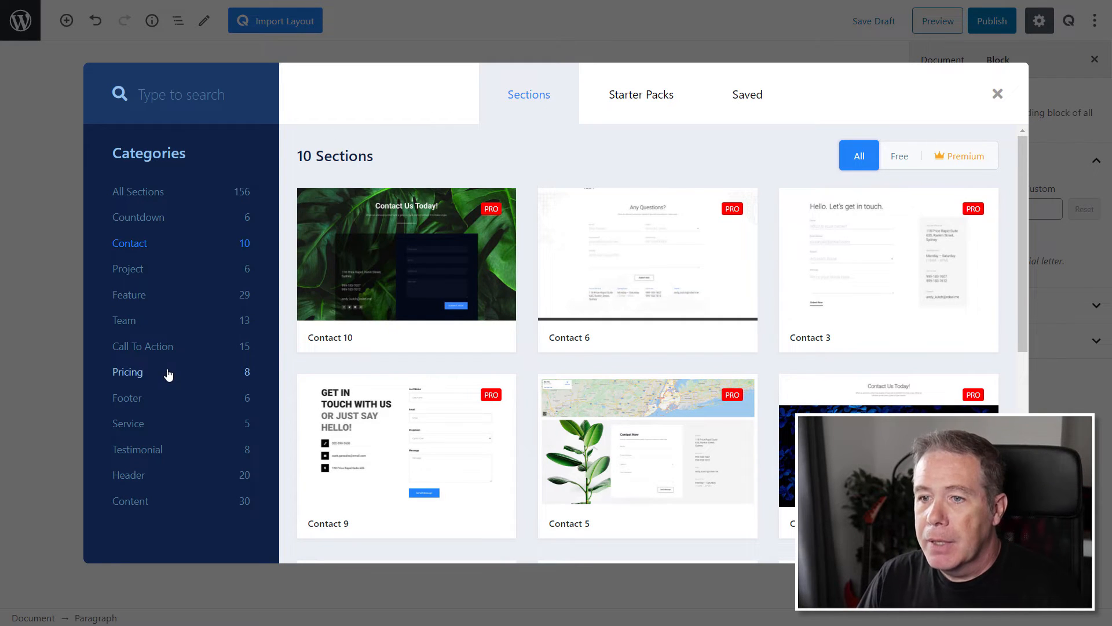
click(137, 475)
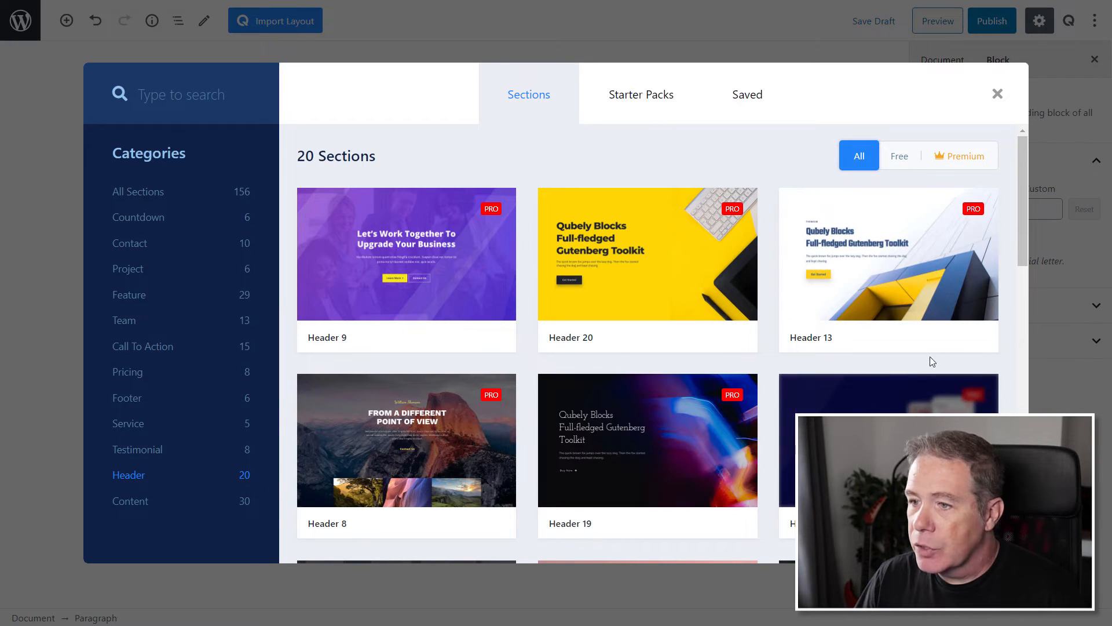
drag(1023, 210, 1027, 489)
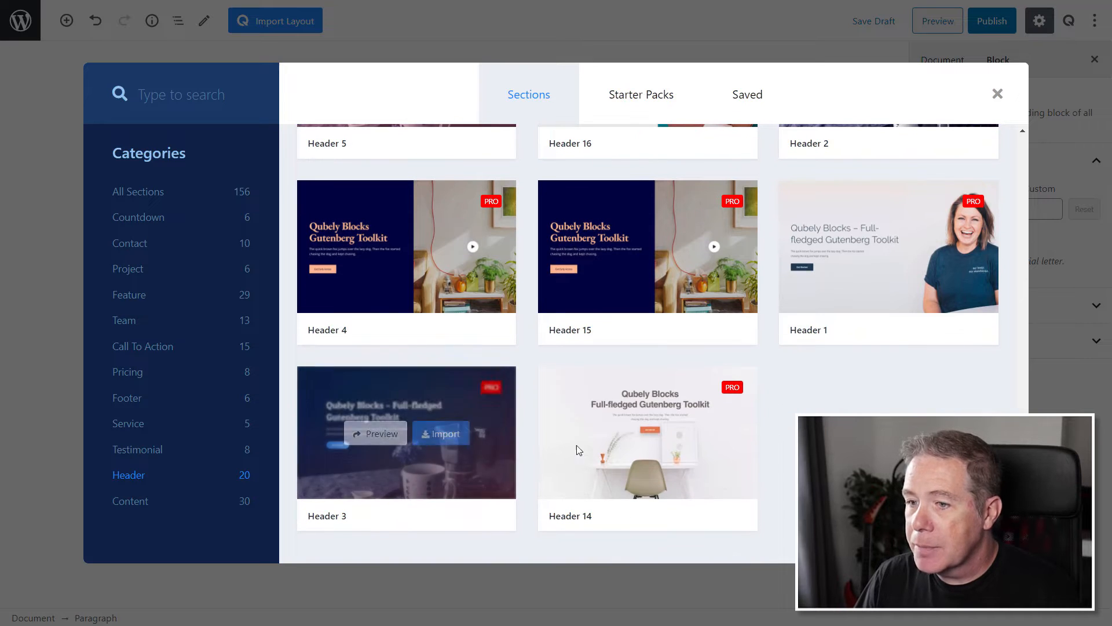
- Preview the Header 14 section, look over its full design and return to the layout library
mouse_move(586, 452)
click(619, 434)
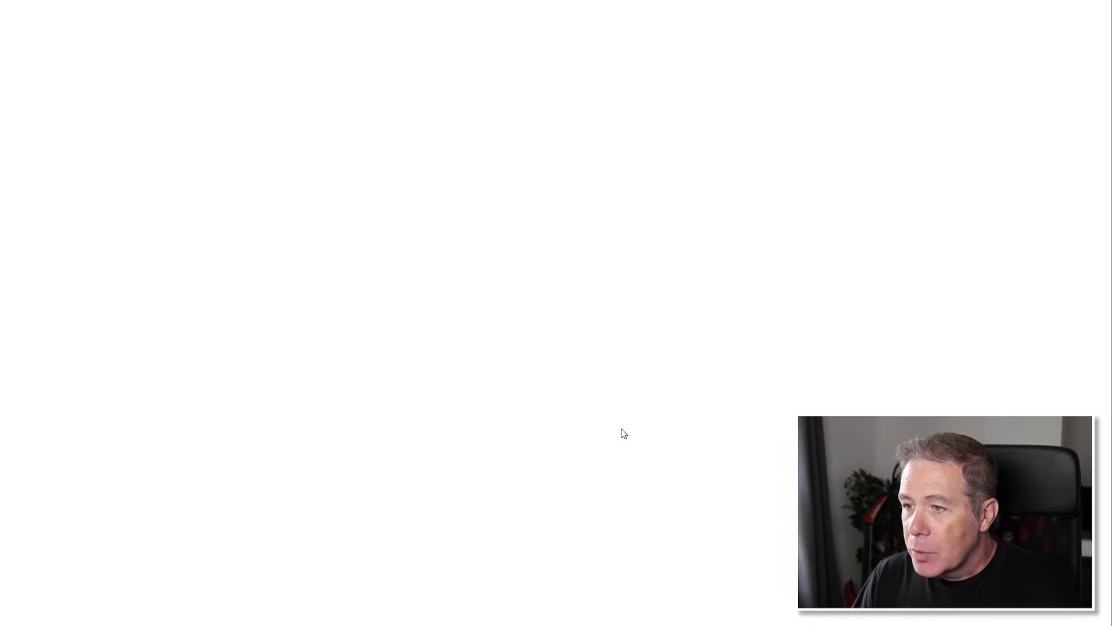
scroll(916, 308, down, 5)
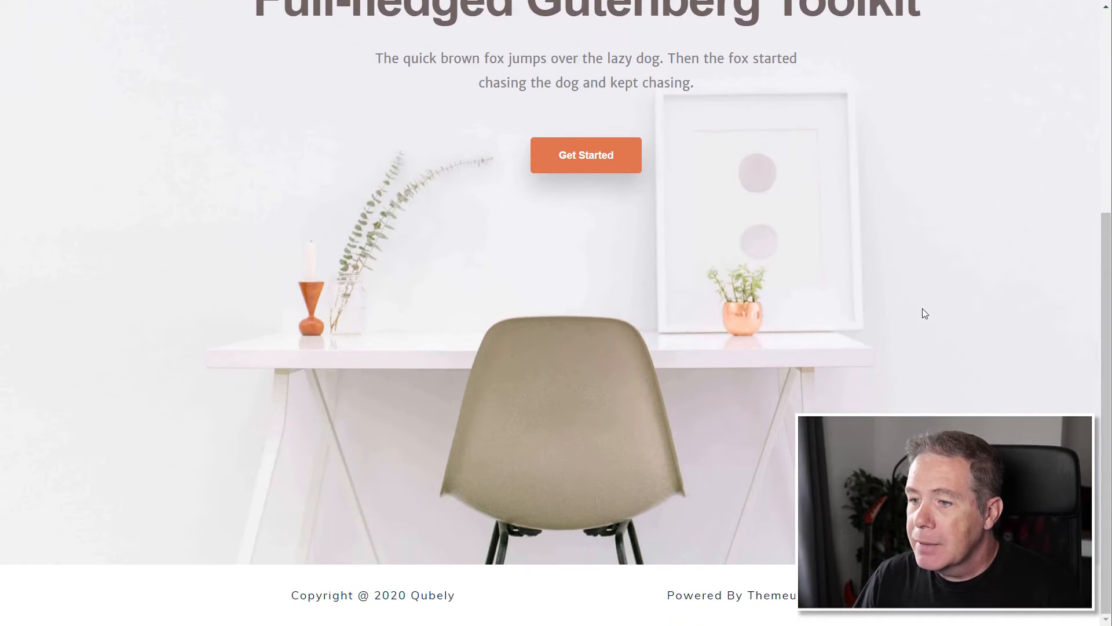
scroll(923, 308, up, 5)
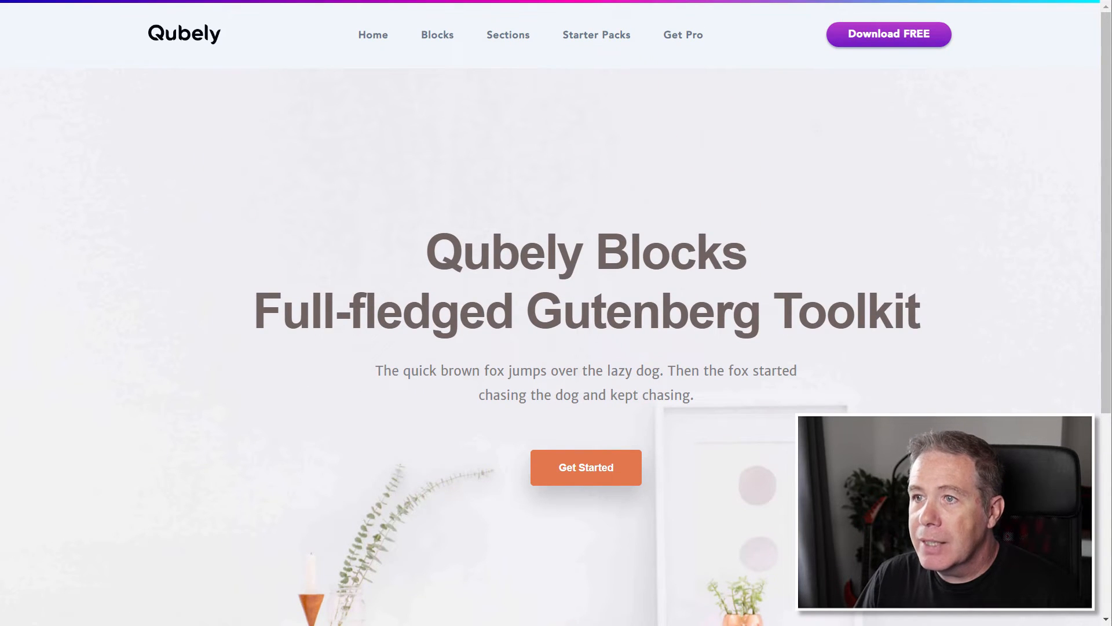
click(299, 1)
- Import the Header 14 section into the Qubely Test page and look through the inserted row
mouse_move(630, 444)
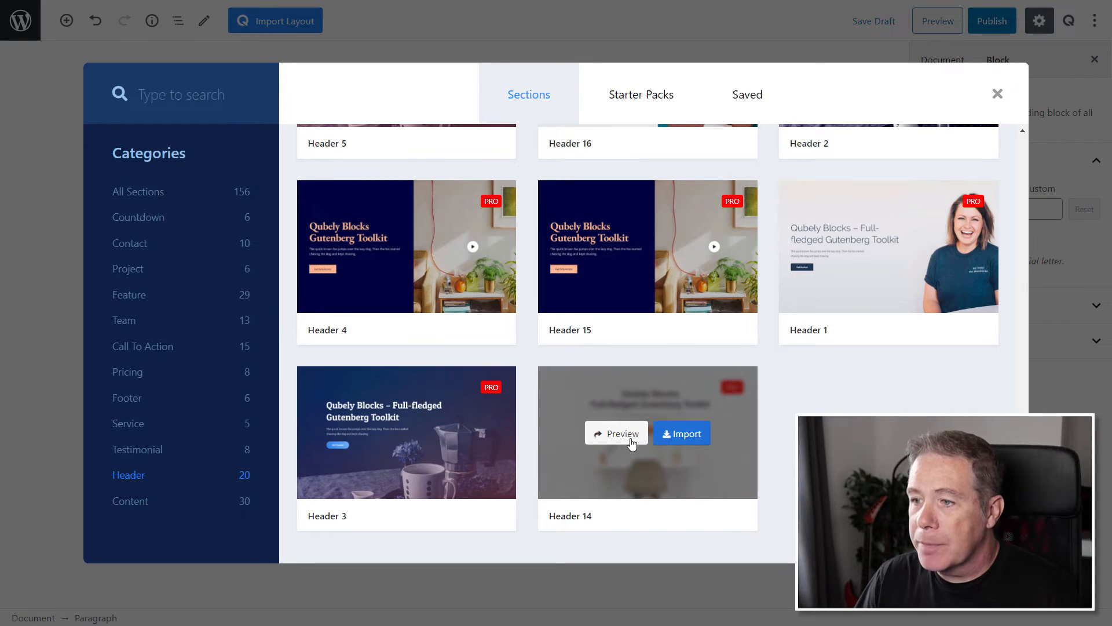
click(682, 442)
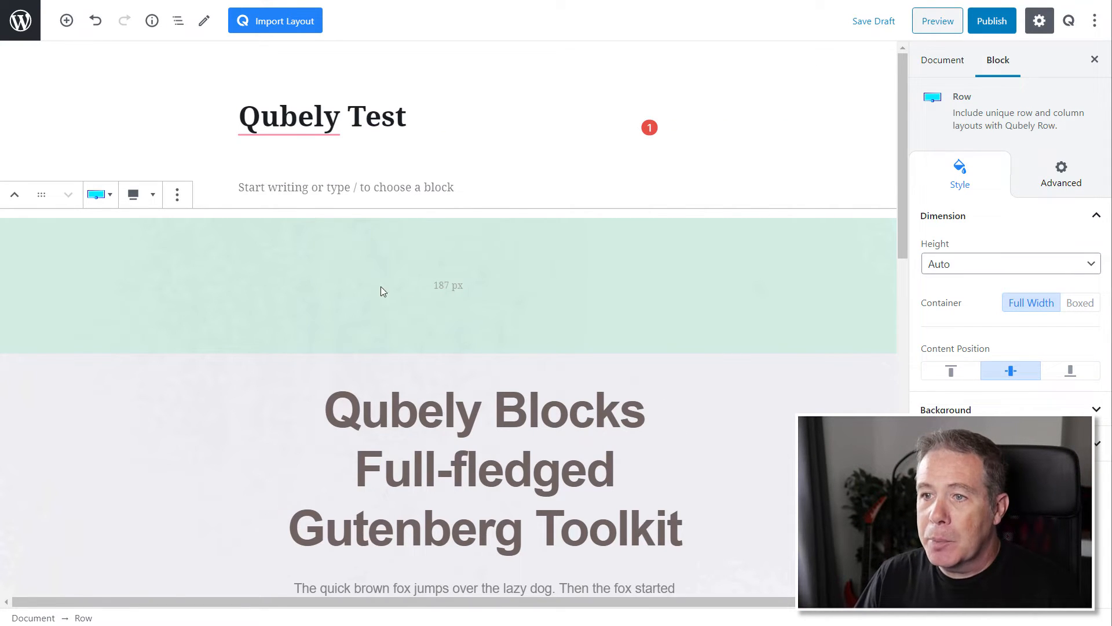
scroll(725, 403, down, 5)
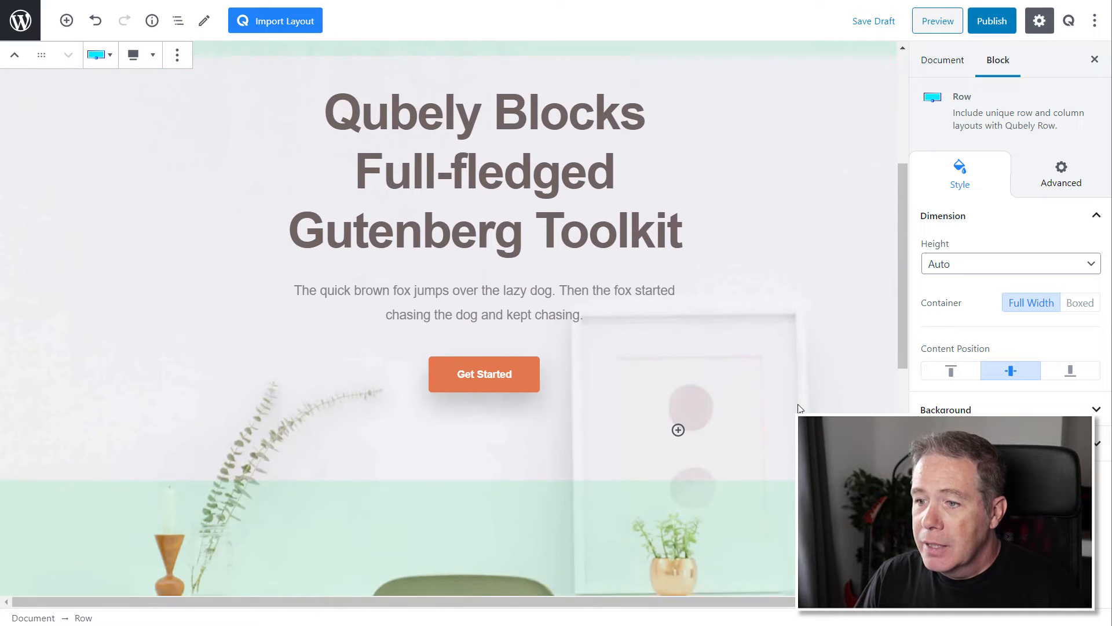
scroll(799, 408, down, 10)
scroll(799, 407, up, 3)
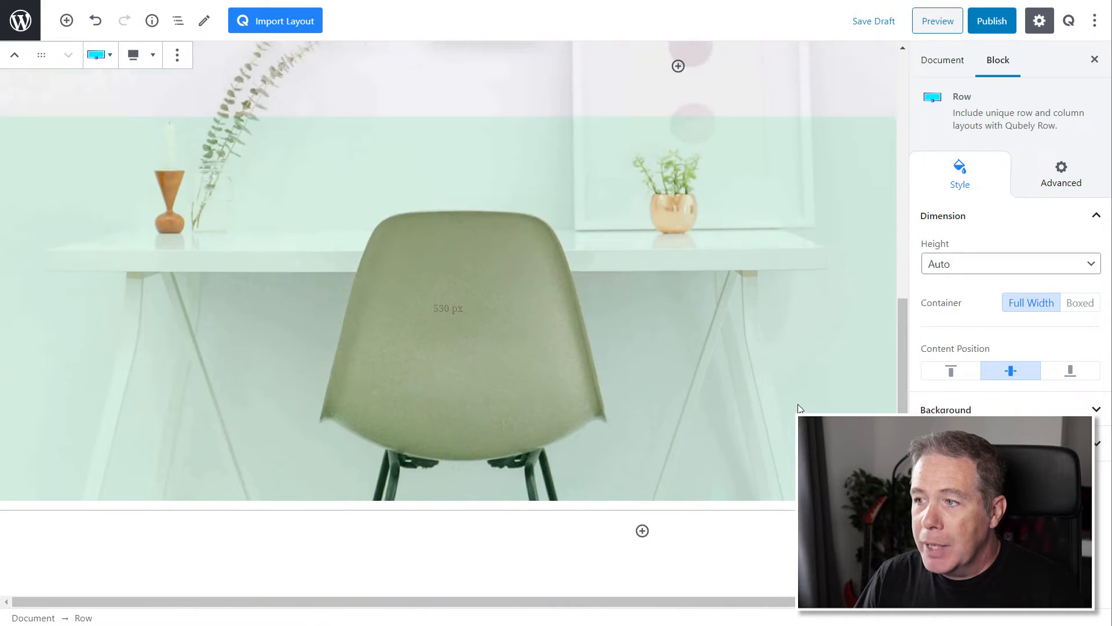
- Review the imported row's Advanced spacing settings and return to its Style settings
scroll(797, 405, up, 9)
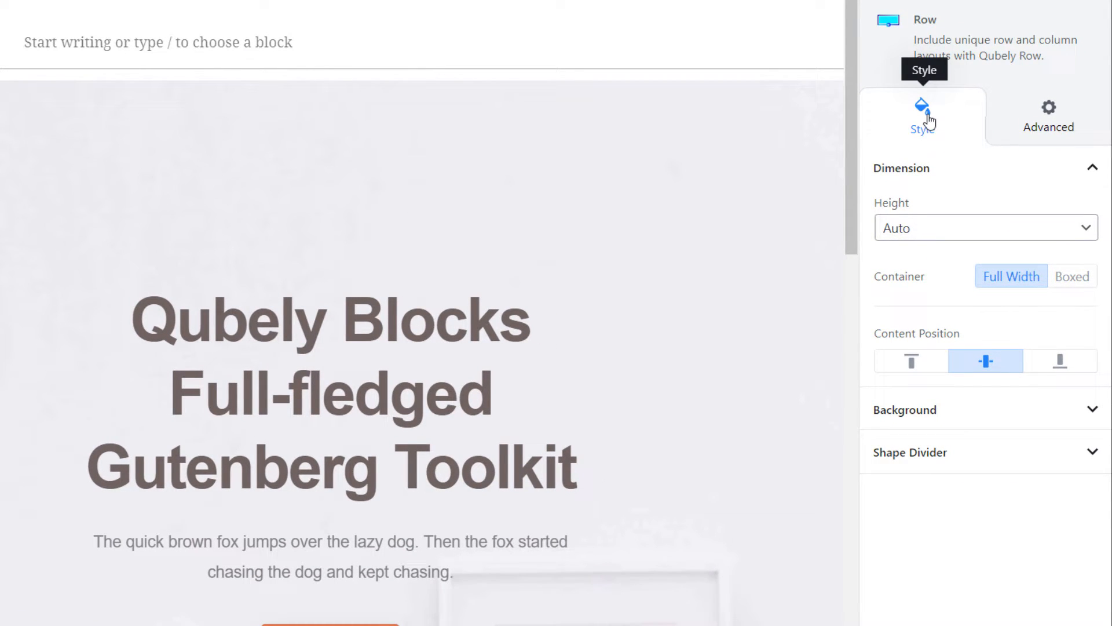
click(1068, 123)
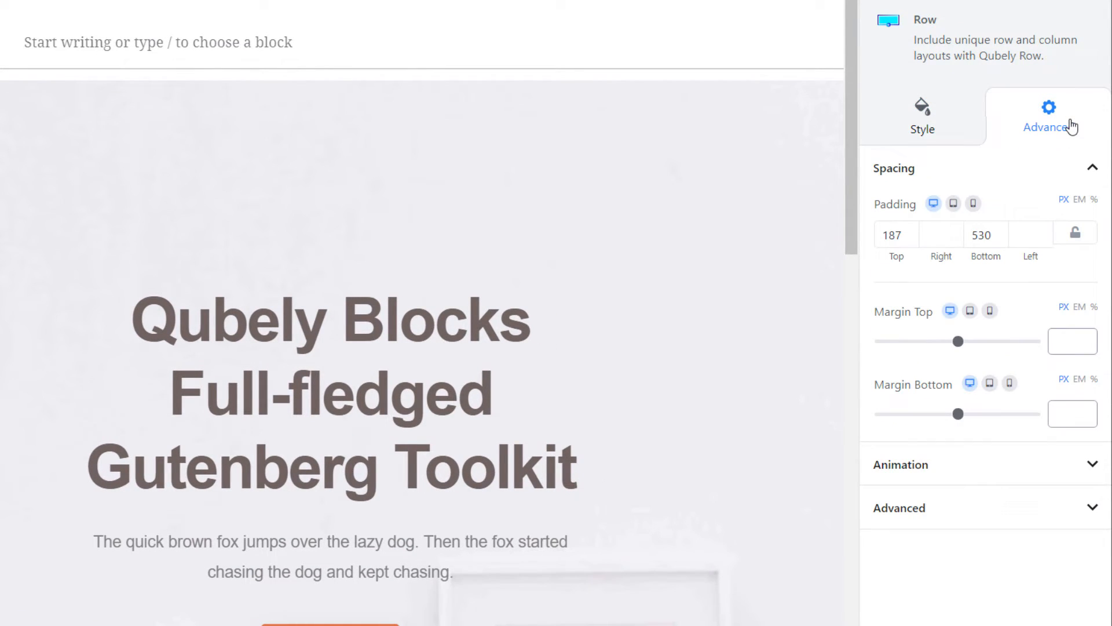
click(922, 123)
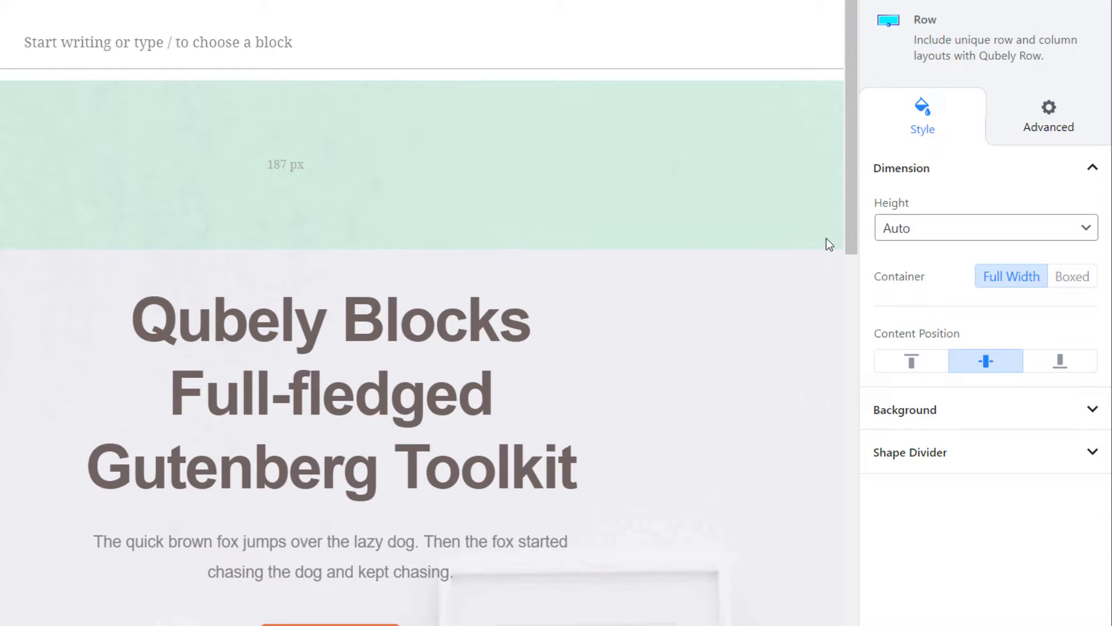
- Select the header's Advanced Text block and browse the related section layouts offered for it
click(582, 530)
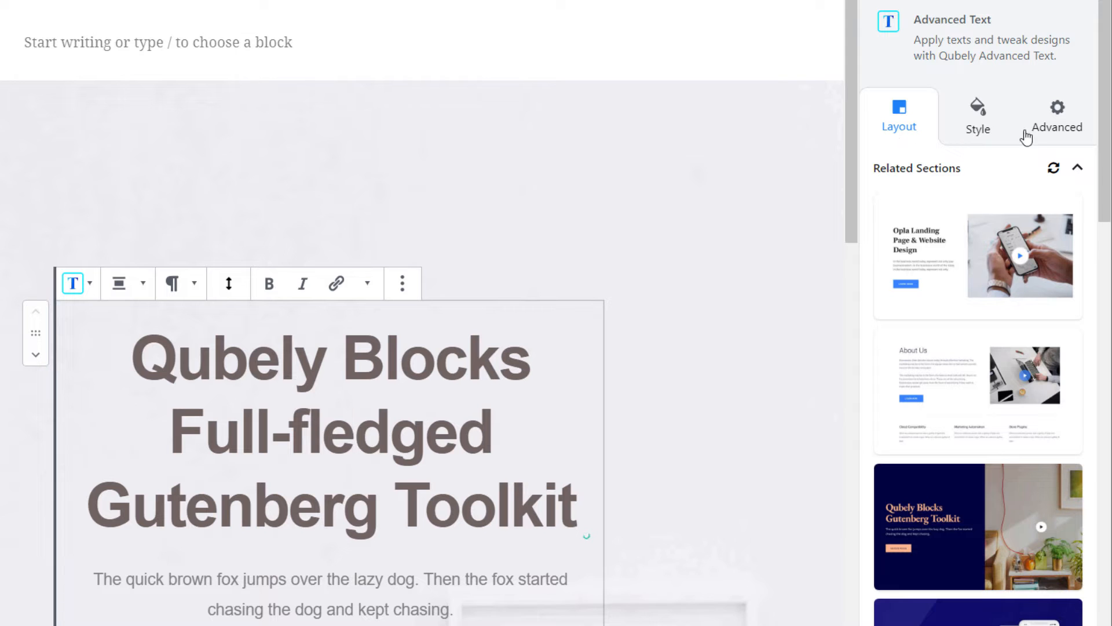
scroll(1014, 422, down, 5)
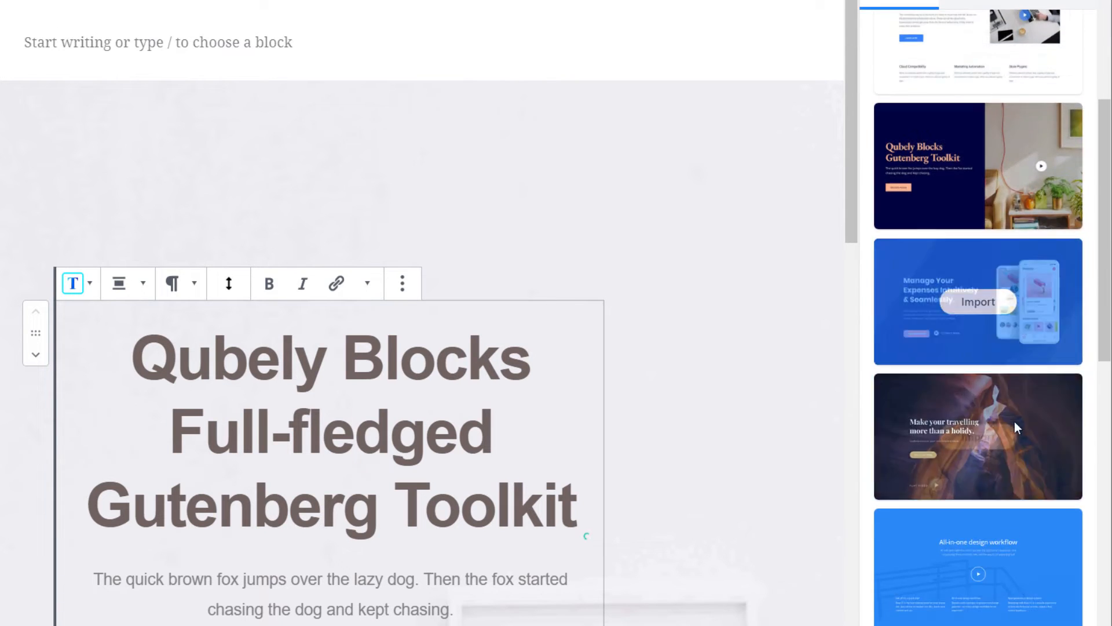
scroll(1014, 422, down, 10)
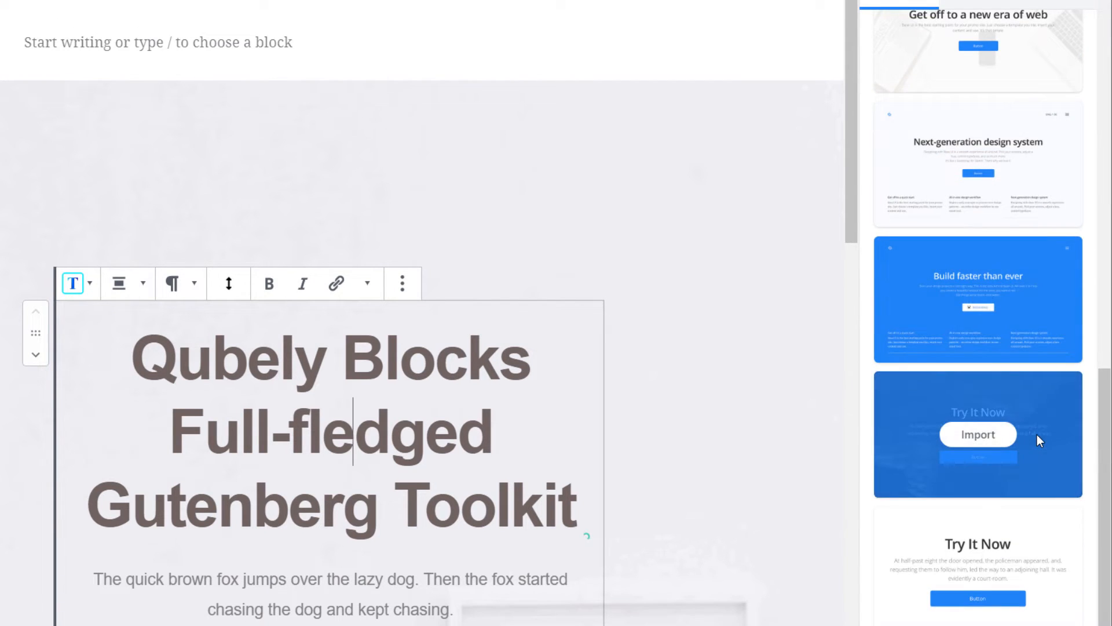
scroll(1037, 440, up, 15)
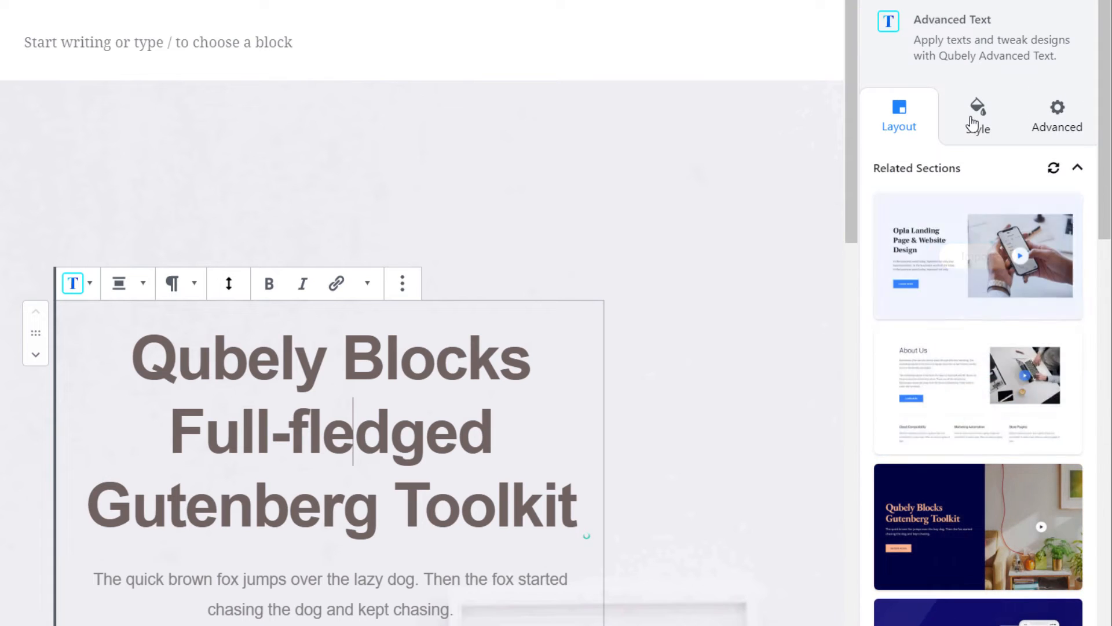
- Try the left, centre and right alignments on the header's Advanced Text block and restore centre alignment
click(974, 123)
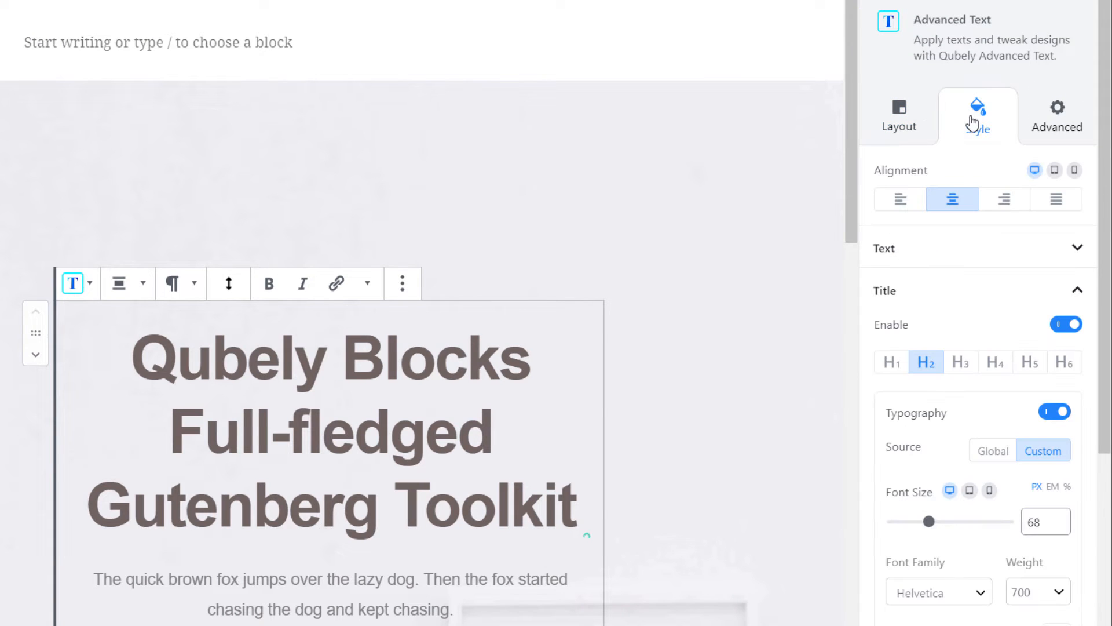
click(903, 212)
click(952, 207)
click(1005, 205)
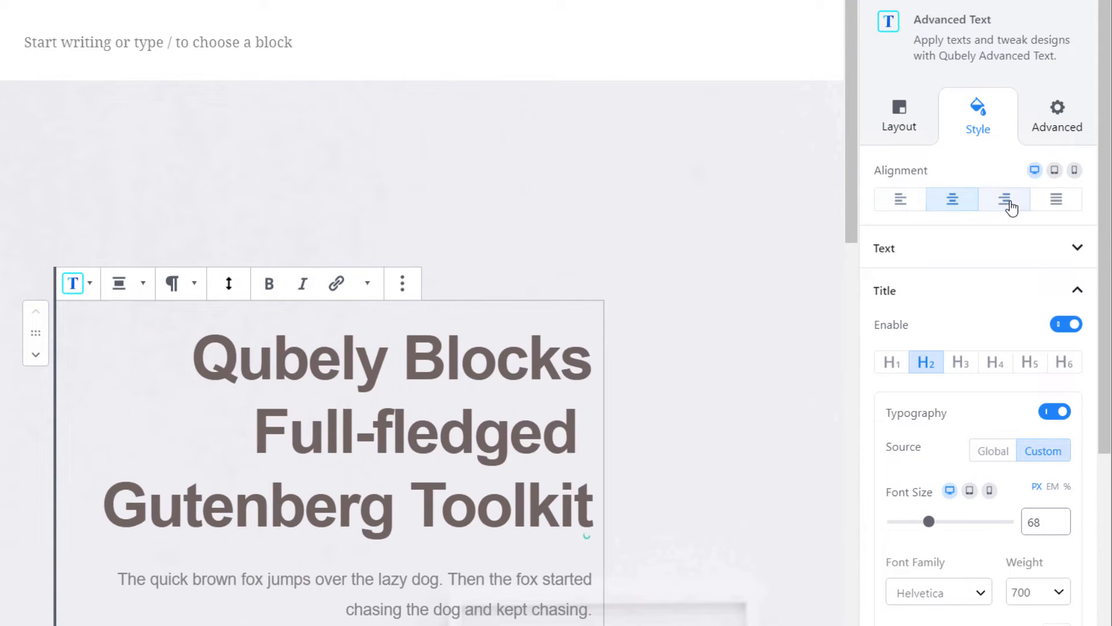
click(960, 205)
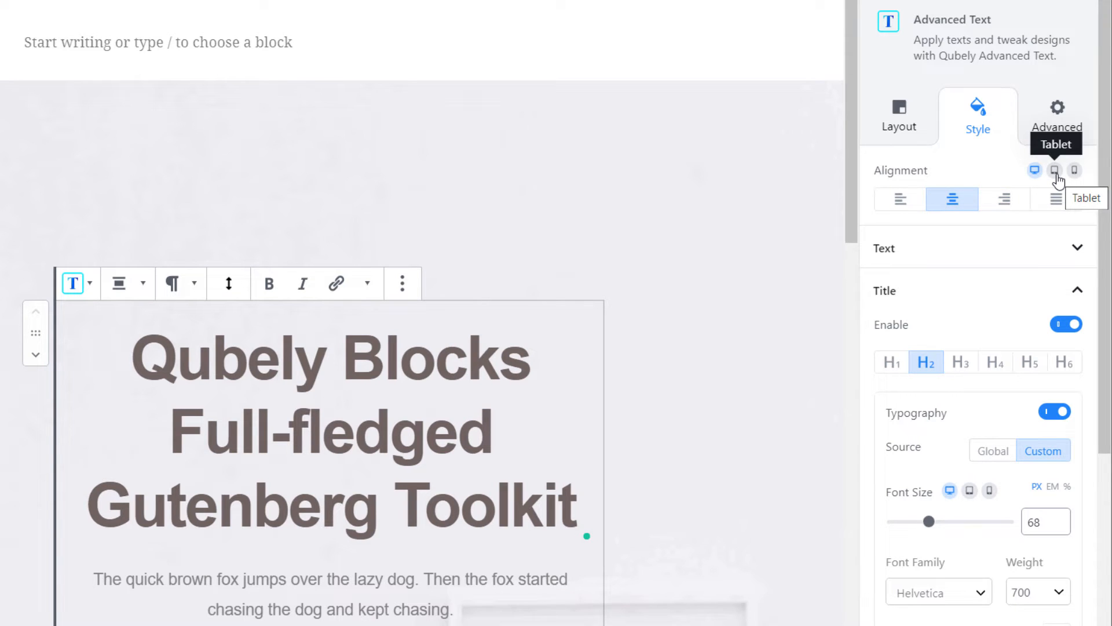
- Compare the Advanced Text block's responsive style settings for tablet and desktop, ending on the mobile settings
click(1055, 172)
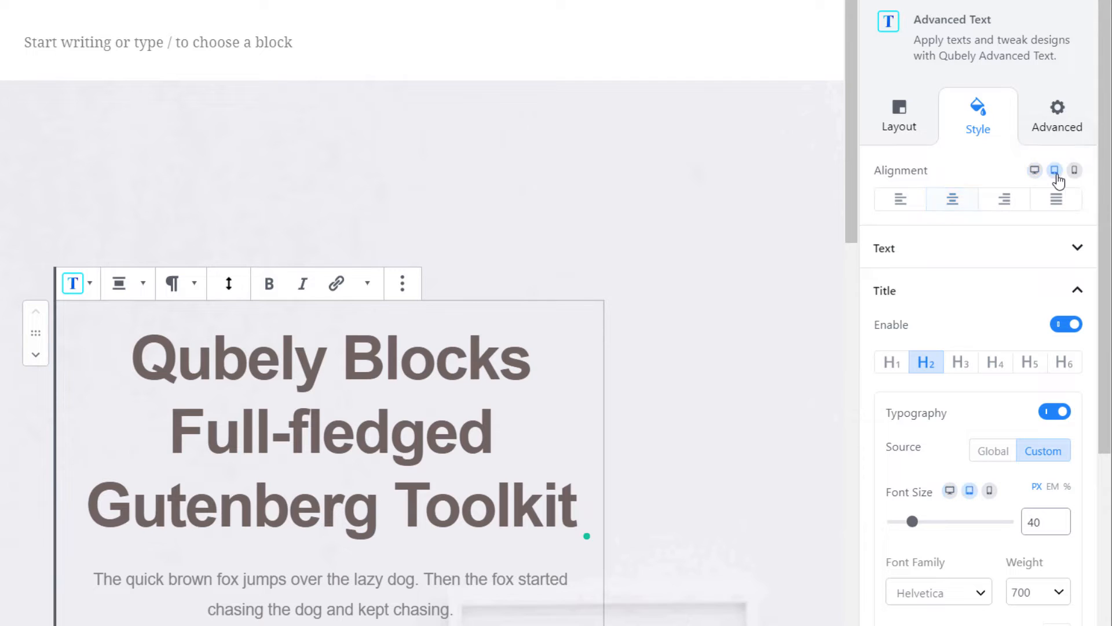
click(1033, 171)
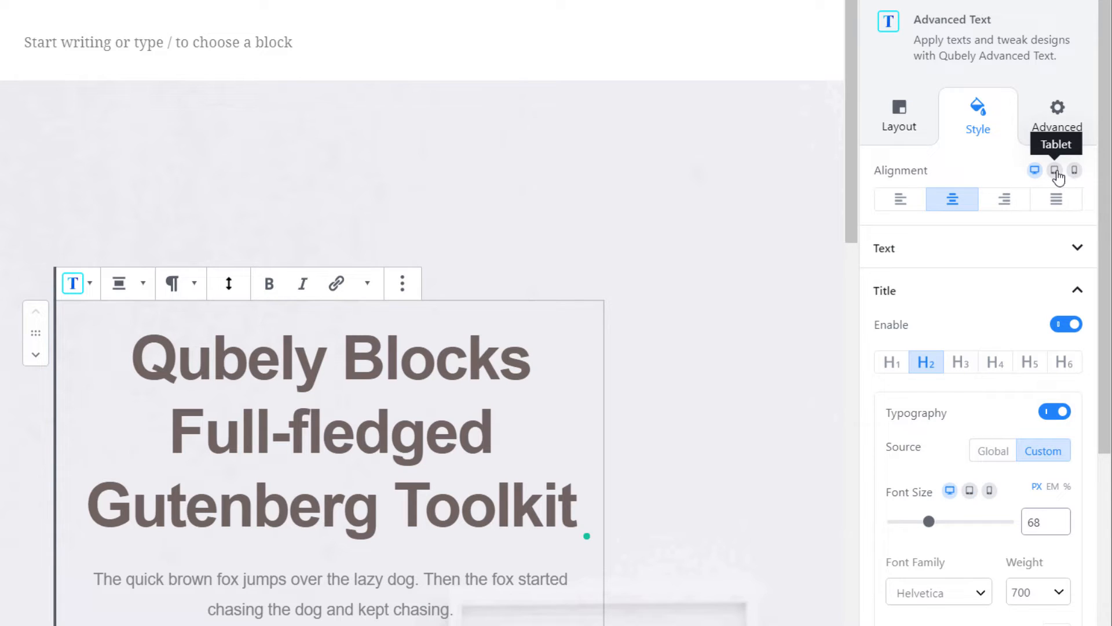
click(1074, 171)
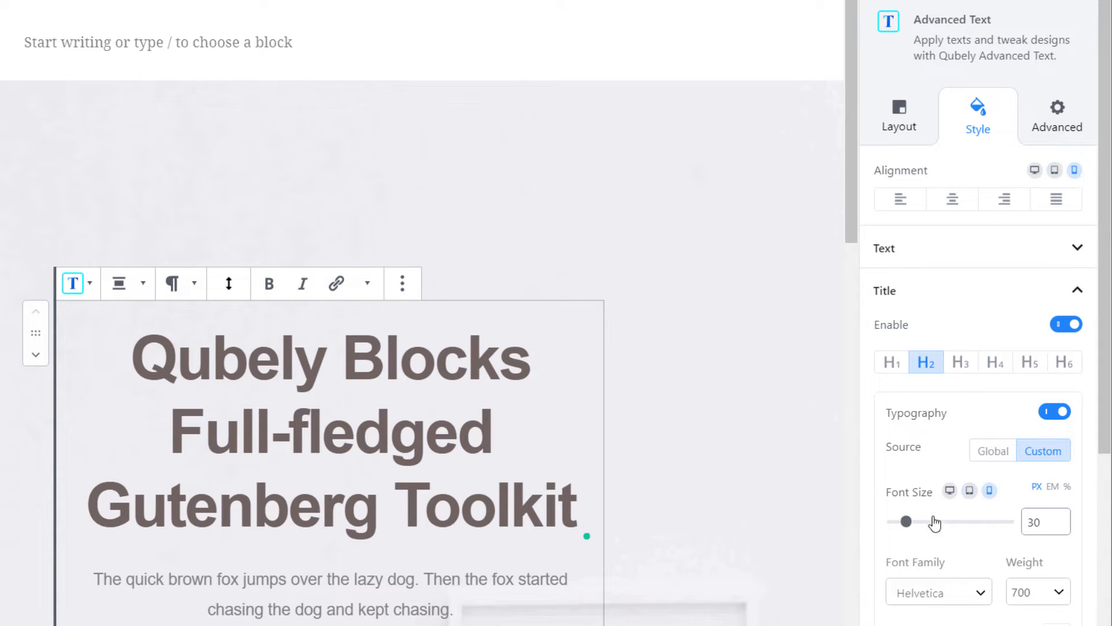
- Return the Advanced Text block to its desktop settings and open the Get Started button's Style settings
click(1035, 170)
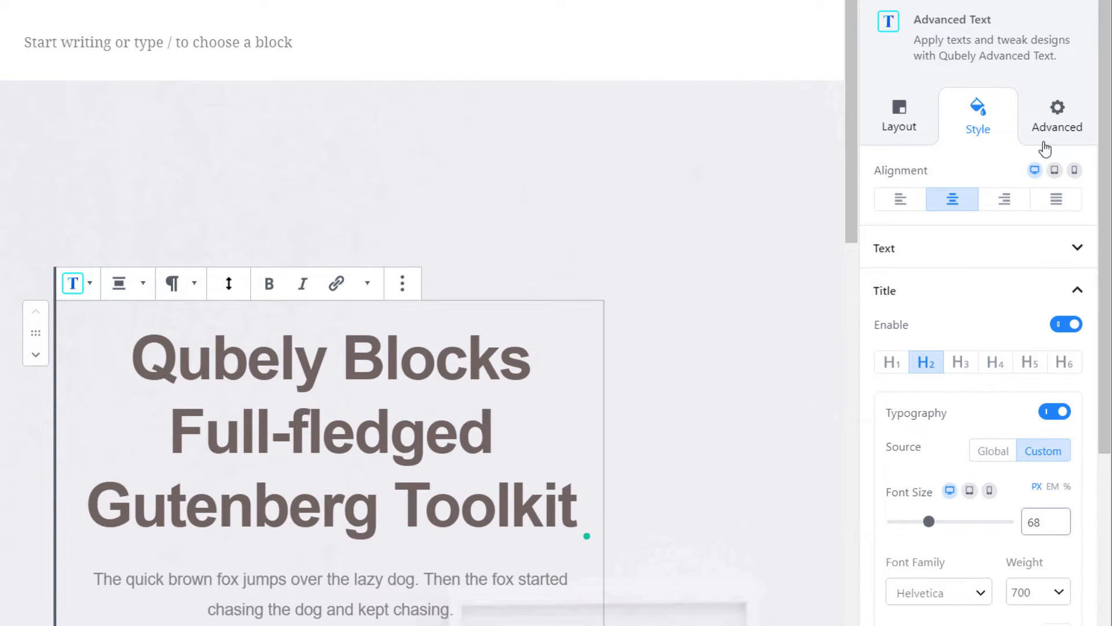
scroll(731, 455, down, 5)
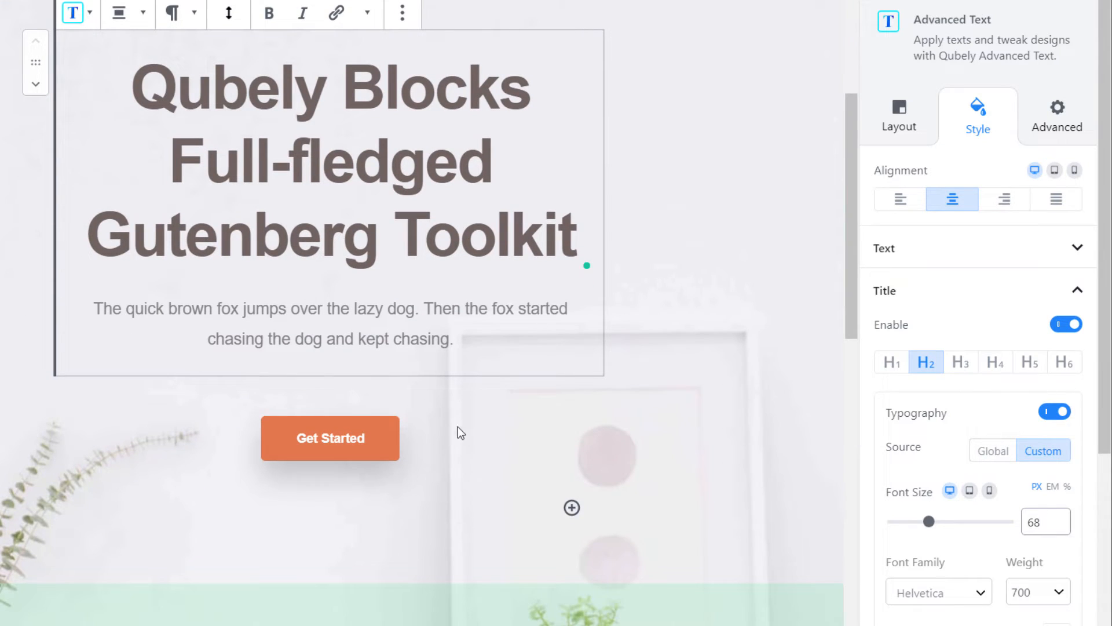
click(389, 443)
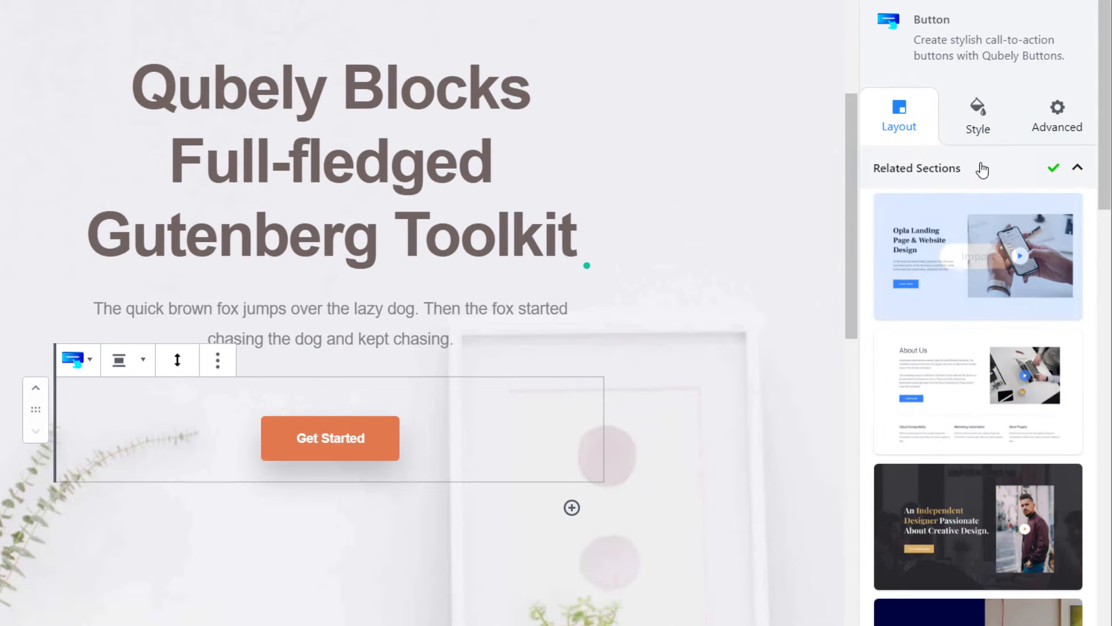
click(974, 123)
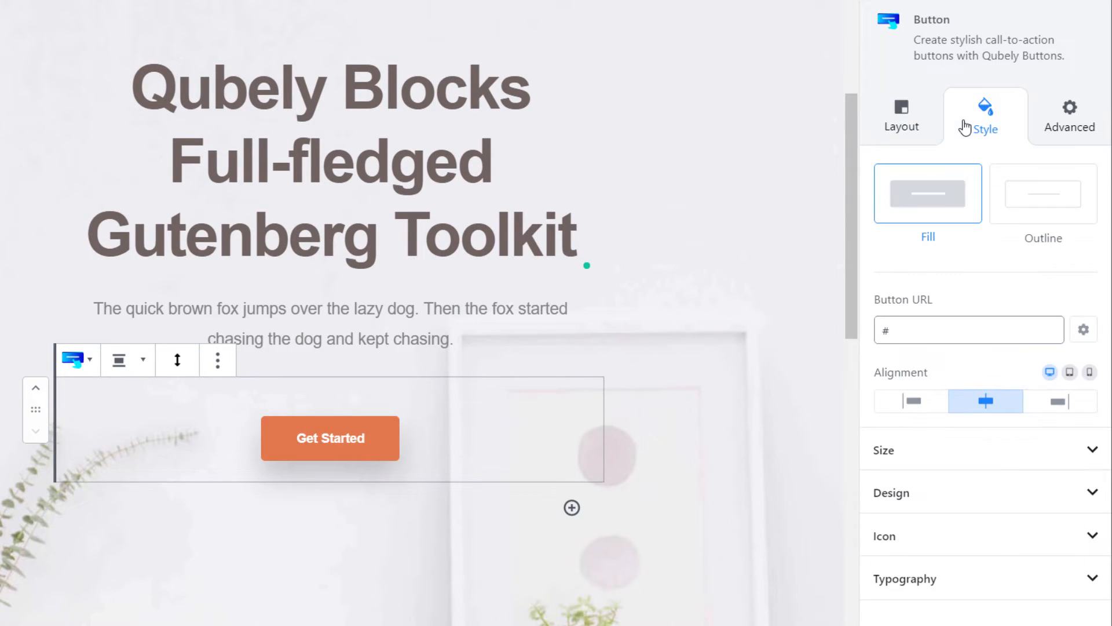
- Try the Outline style and left alignment on the Get Started button, restoring the Fill style and centre alignment
click(1042, 207)
click(901, 194)
click(930, 403)
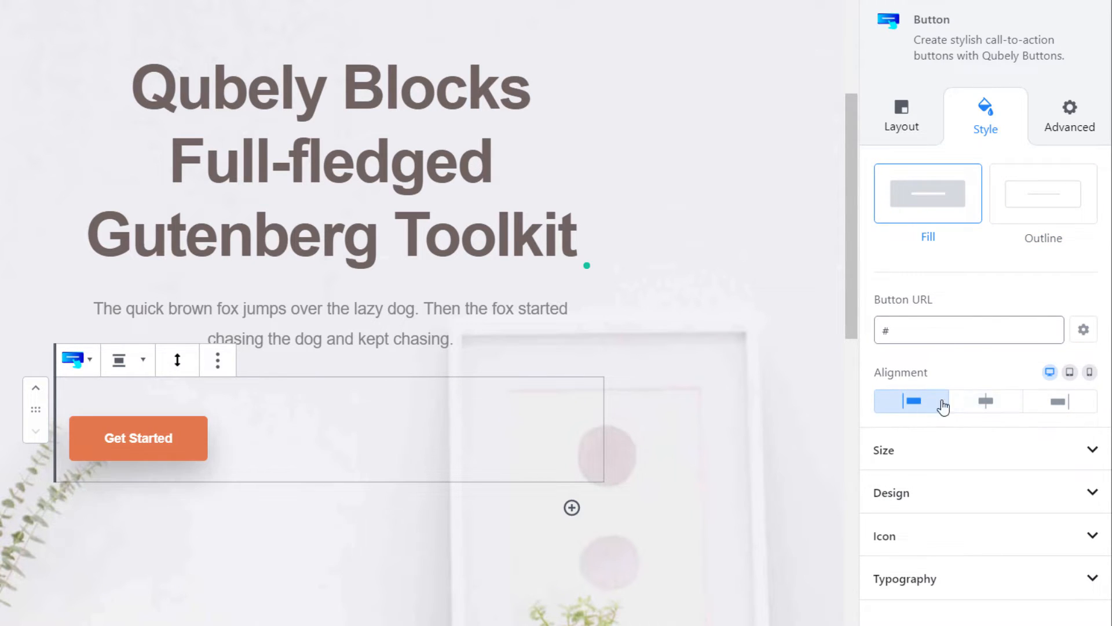
click(985, 402)
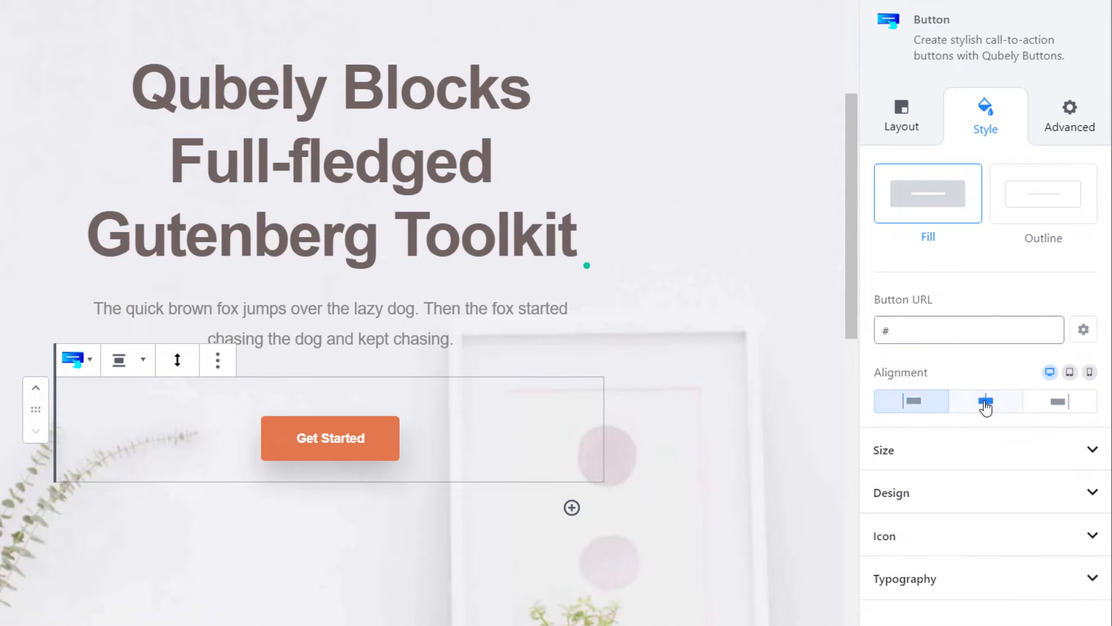
- Review the Get Started button's size and design settings and set its corner radius to 80 px
click(1009, 464)
scroll(1008, 462, down, 4)
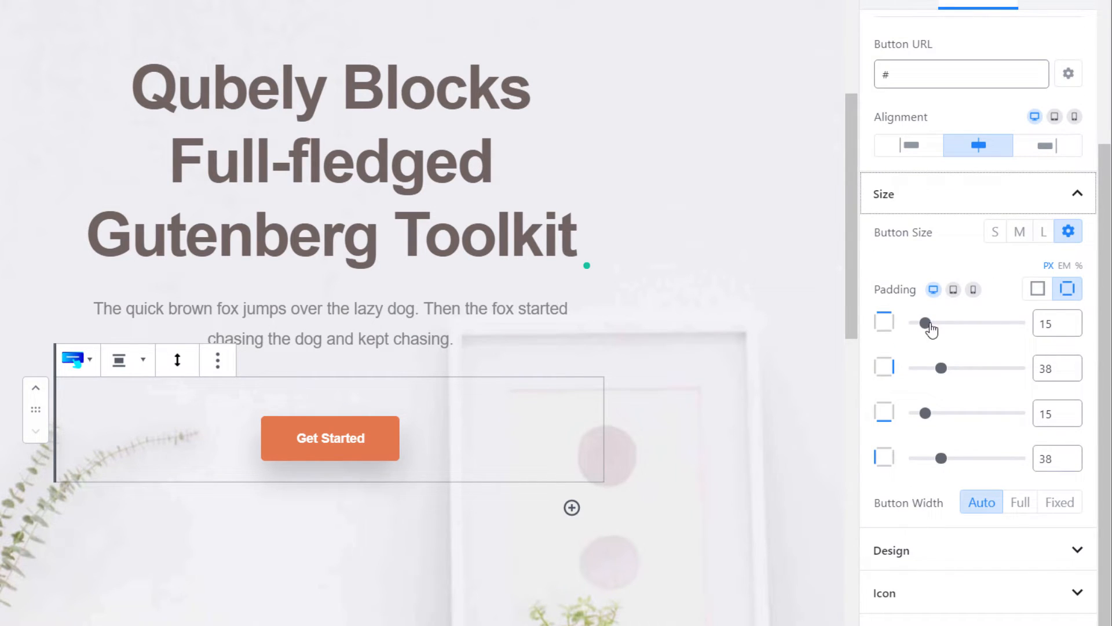
click(907, 550)
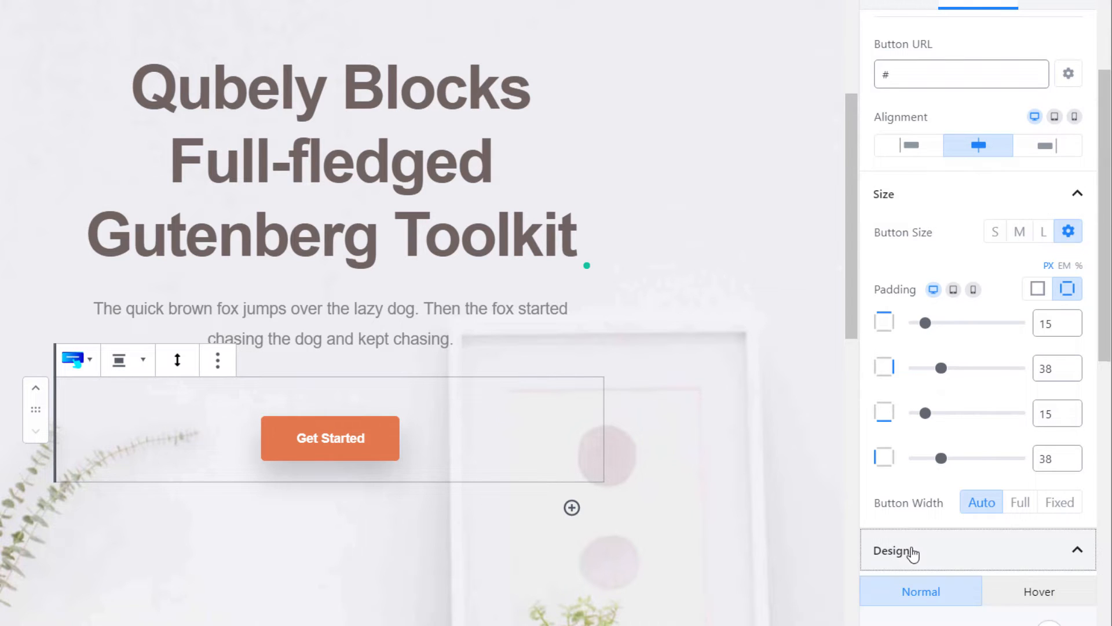
scroll(1014, 515, down, 6)
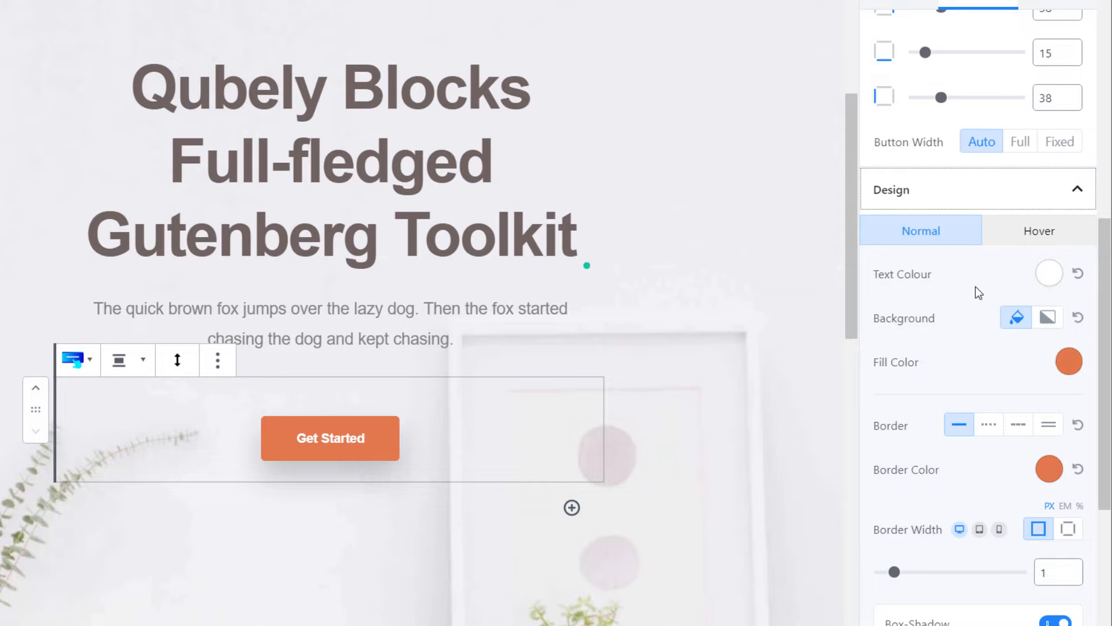
scroll(985, 417, down, 5)
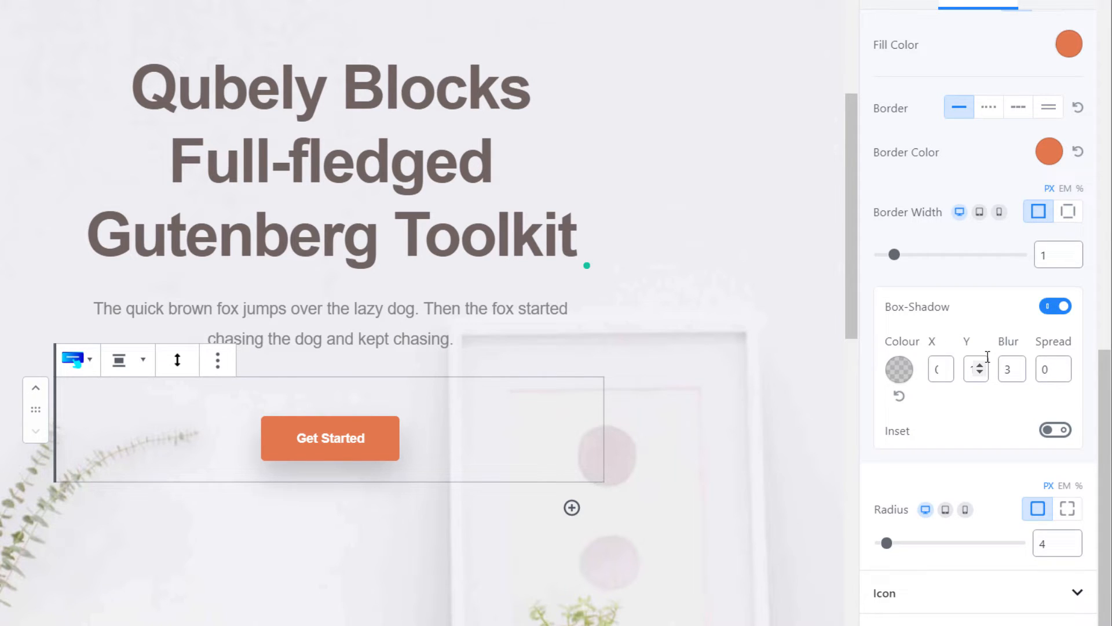
drag(890, 548, 991, 545)
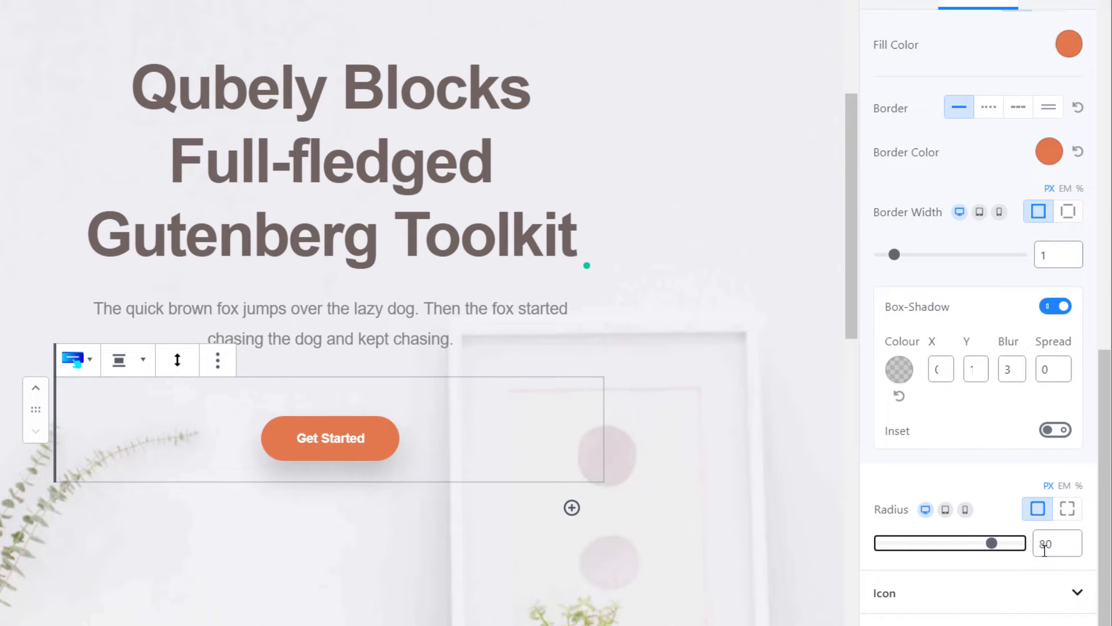
- Enable an icon on the Get Started button, choose the tree icon and set its position to left
click(1008, 597)
scroll(1035, 589, down, 1)
click(1067, 591)
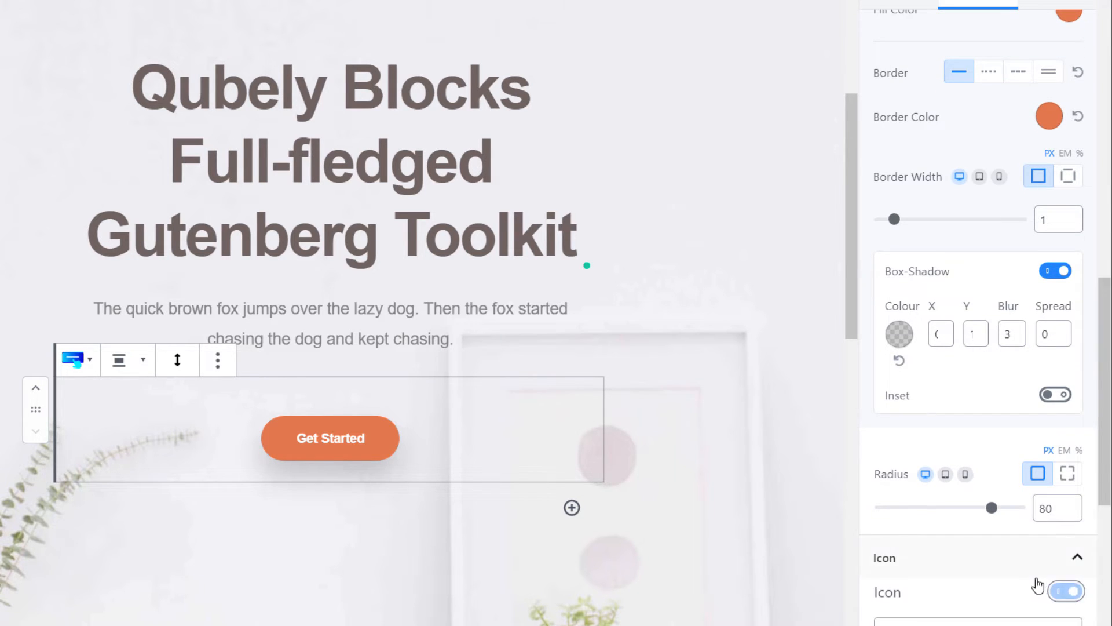
scroll(1020, 522, down, 6)
click(1017, 298)
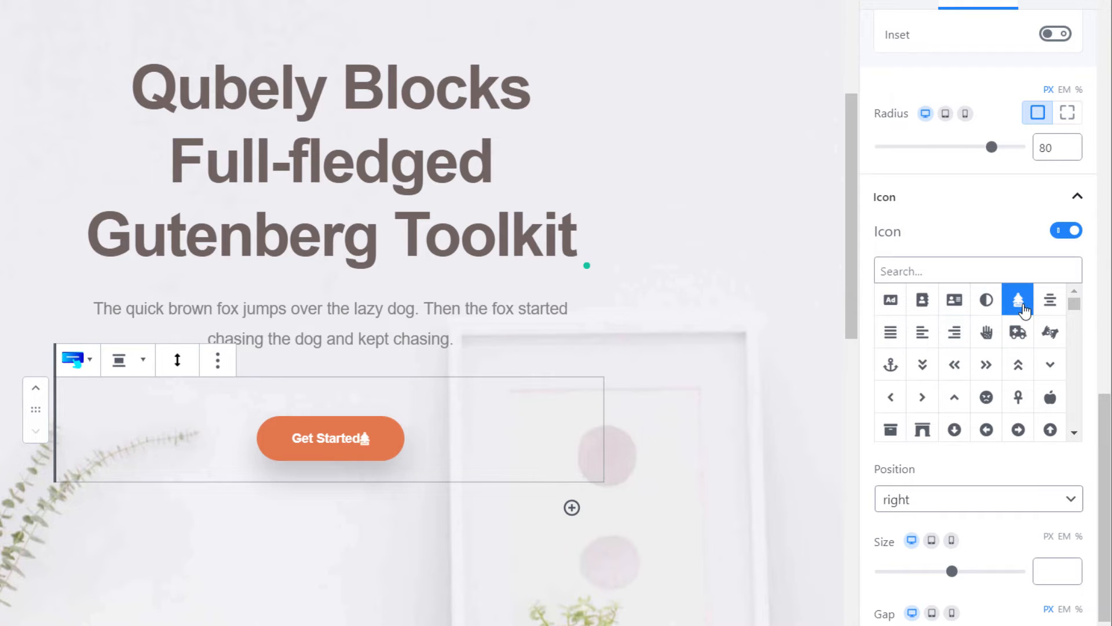
click(988, 506)
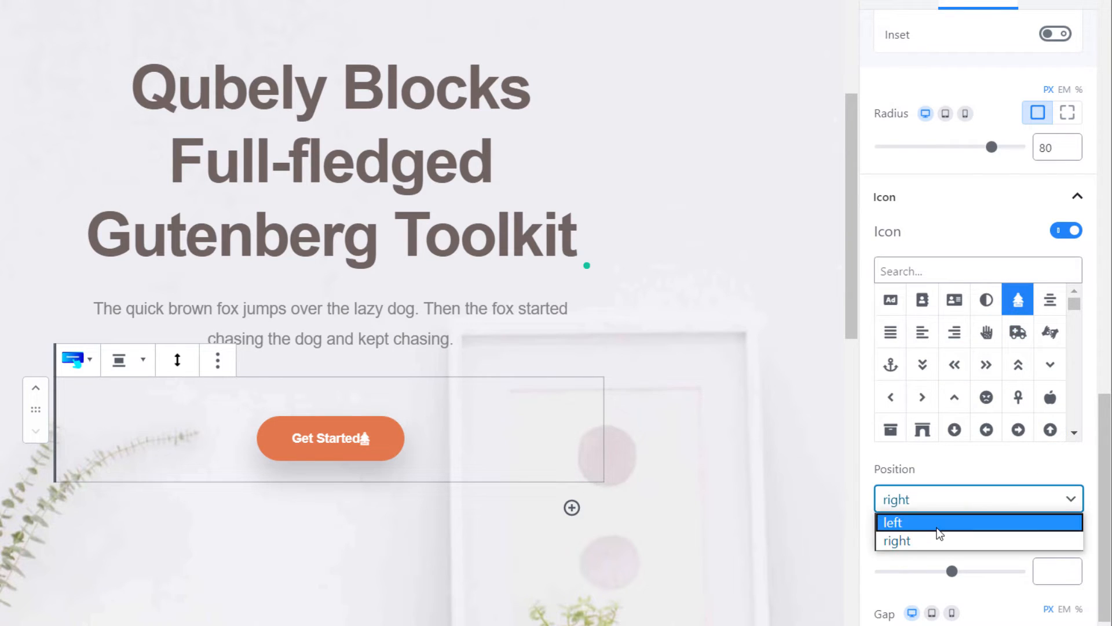
click(938, 523)
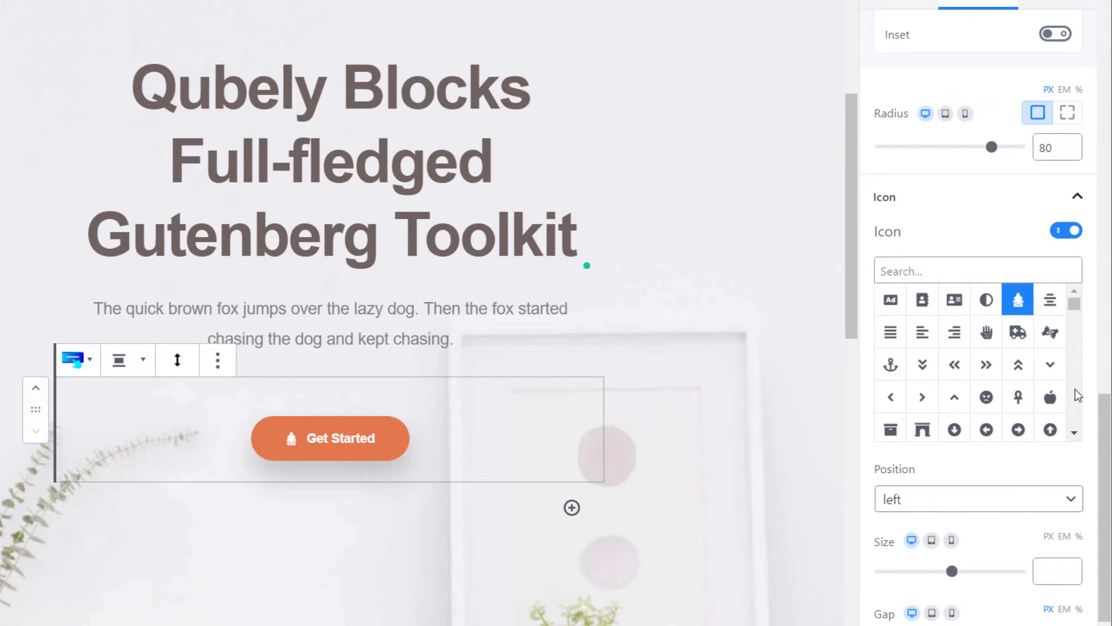
scroll(1107, 452, down, 1)
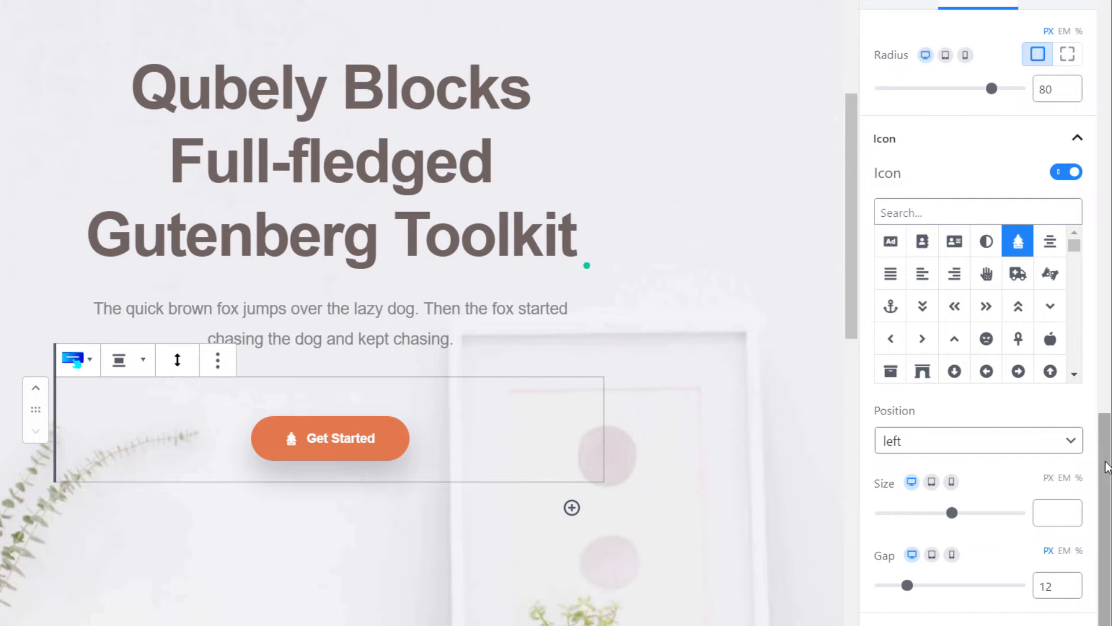
drag(1107, 449, 1107, 483)
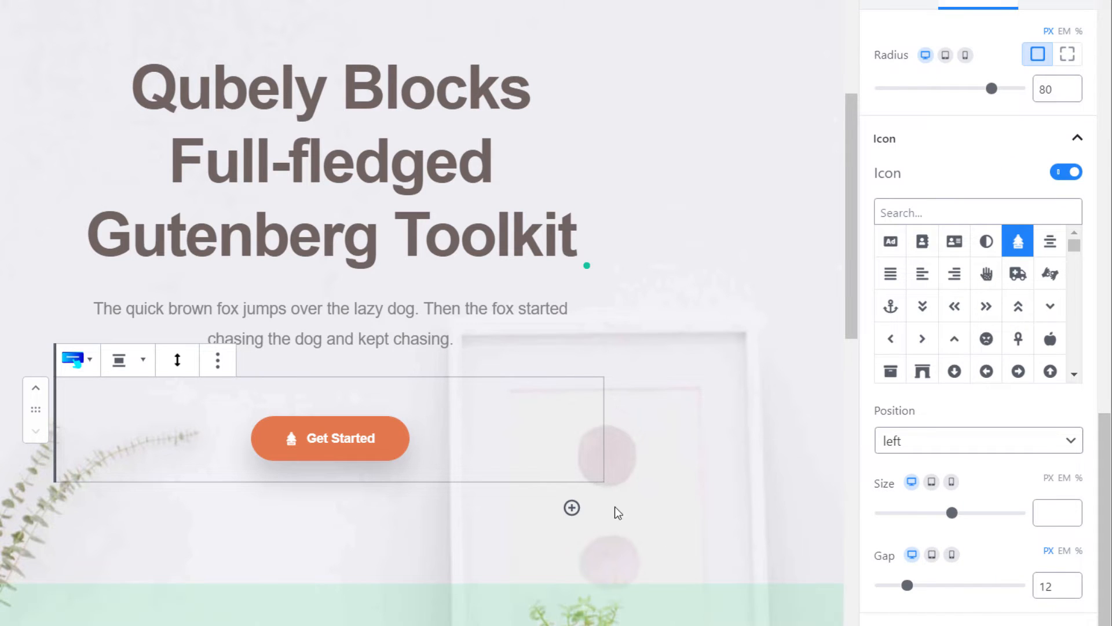
- Select the header's row block and open its Background settings
drag(850, 253, 869, 131)
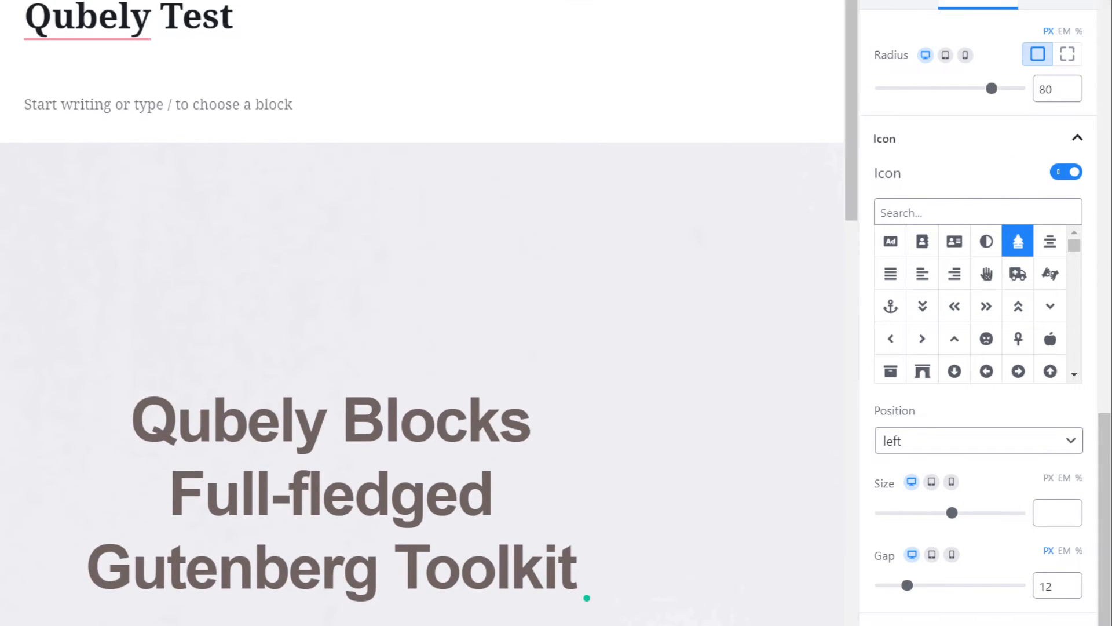
click(161, 162)
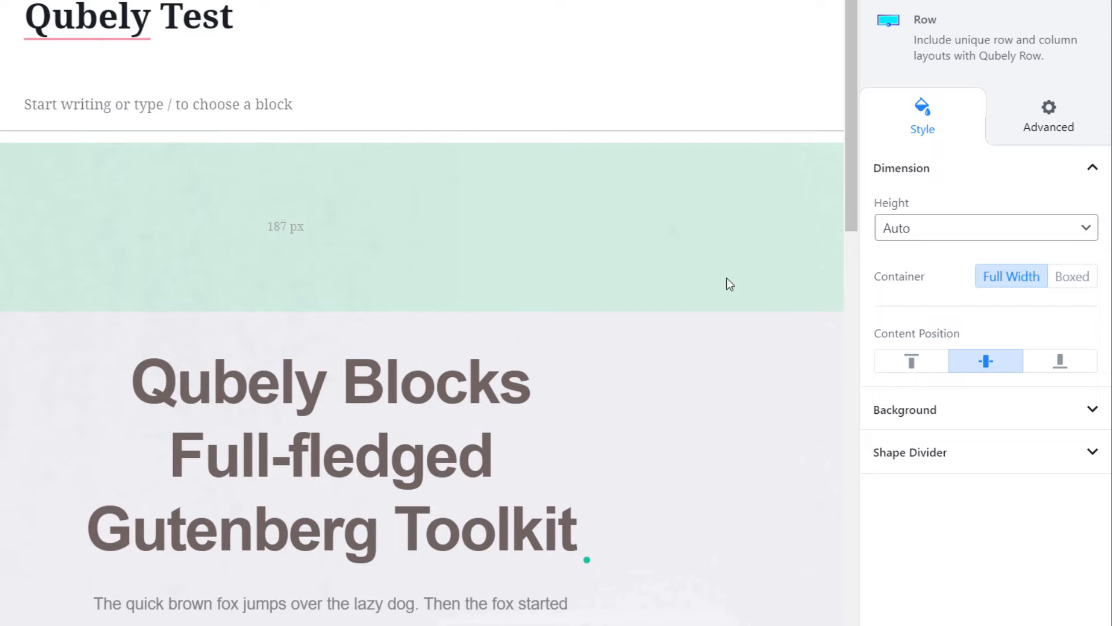
click(936, 415)
scroll(631, 449, down, 9)
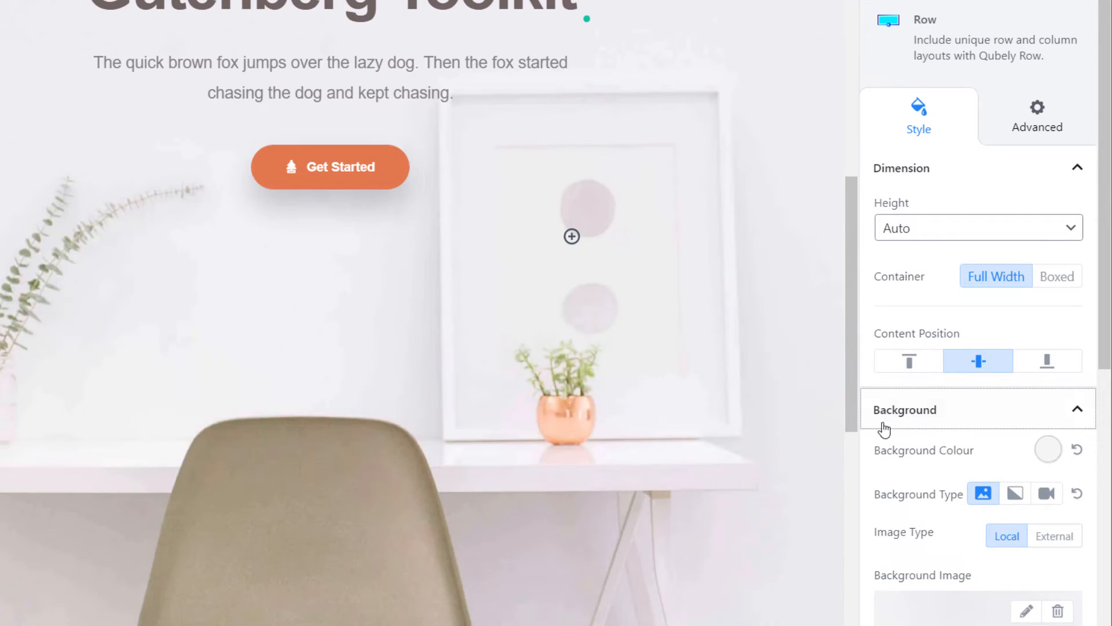
scroll(1000, 453, down, 3)
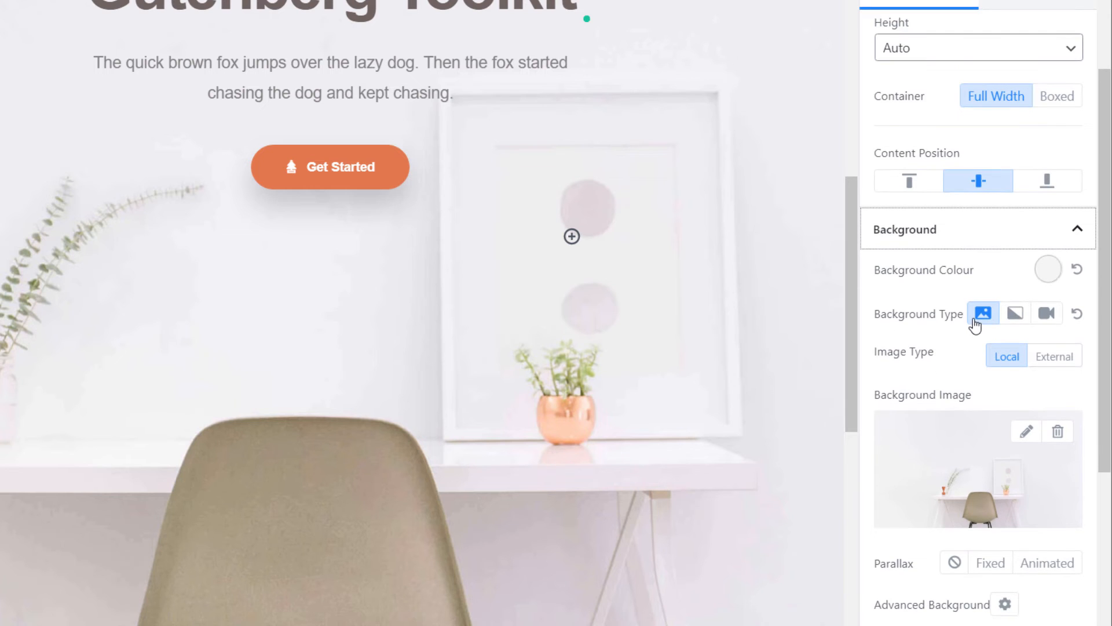
- Try the gradient and video background types on the header row and restore the local background image
click(1018, 323)
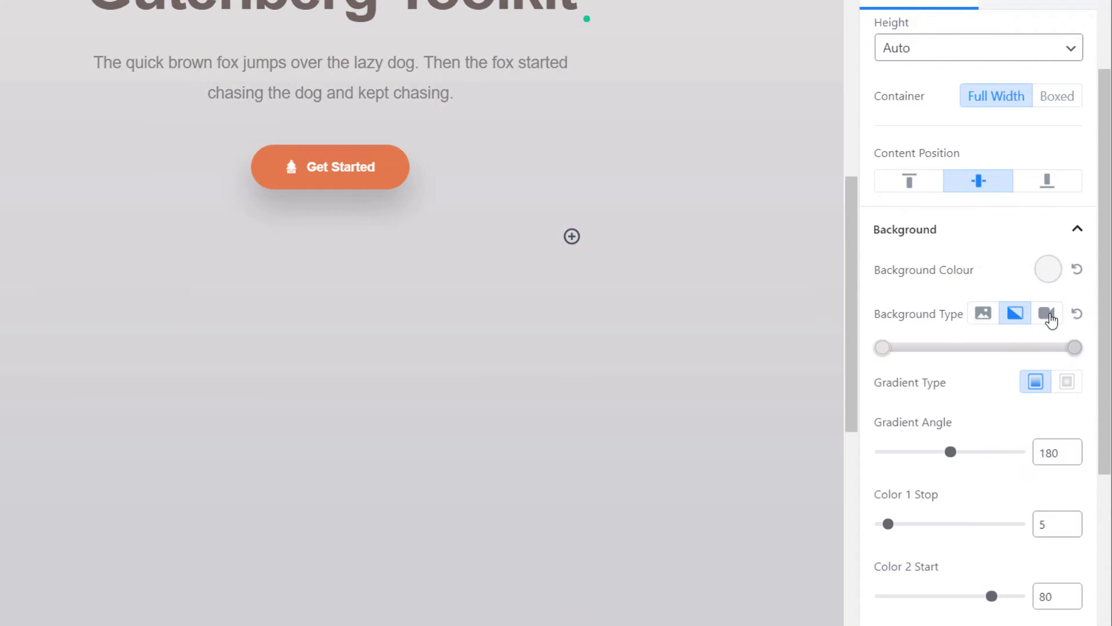
click(1049, 316)
click(1014, 381)
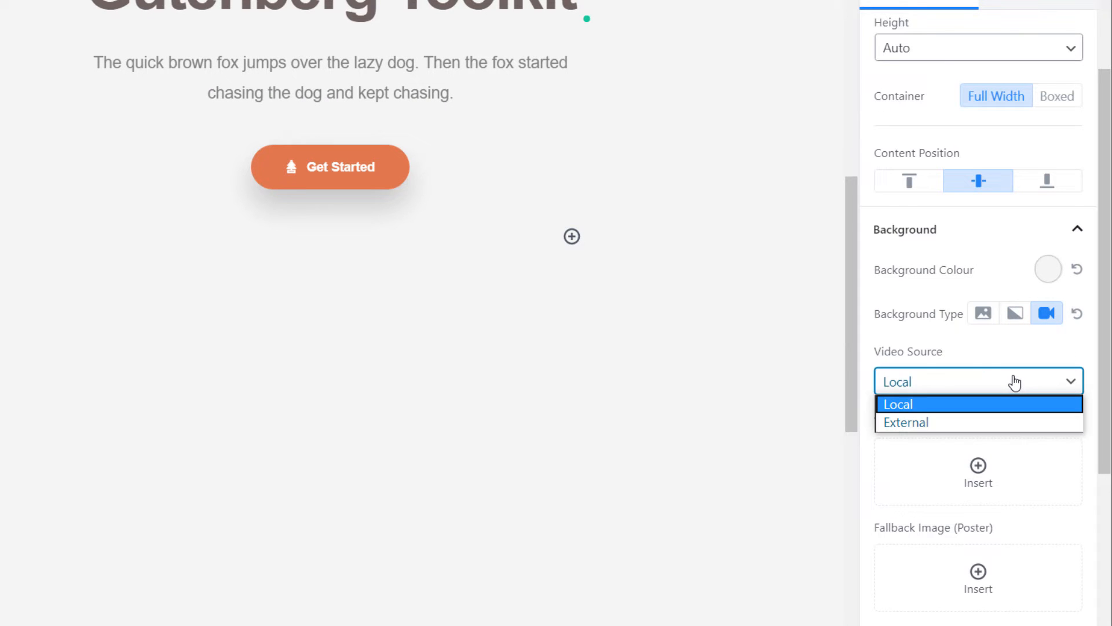
click(1011, 376)
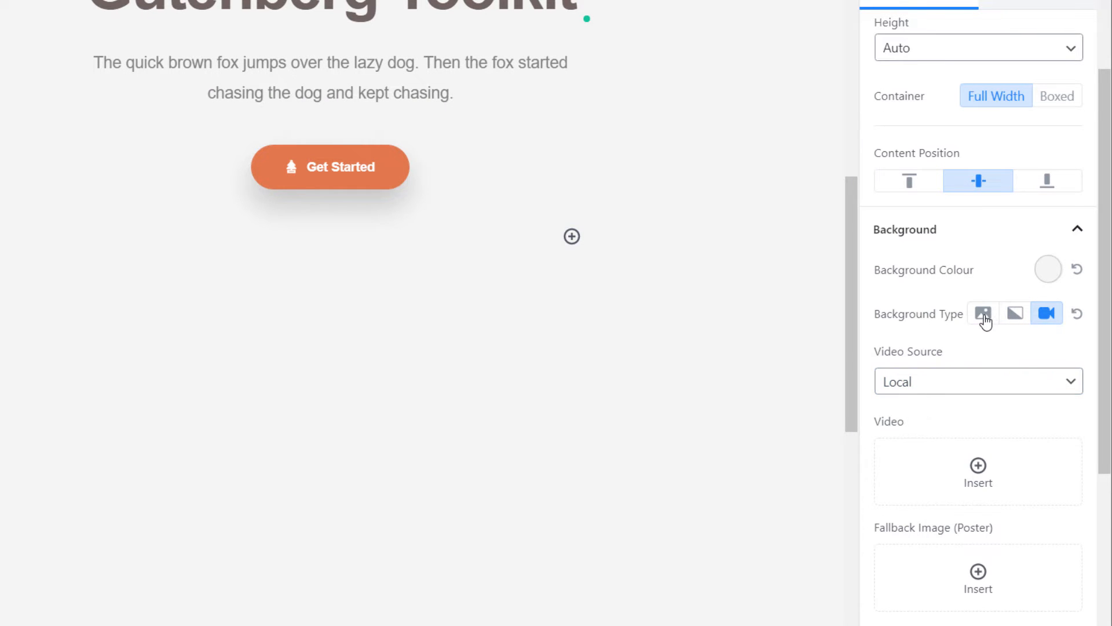
click(983, 318)
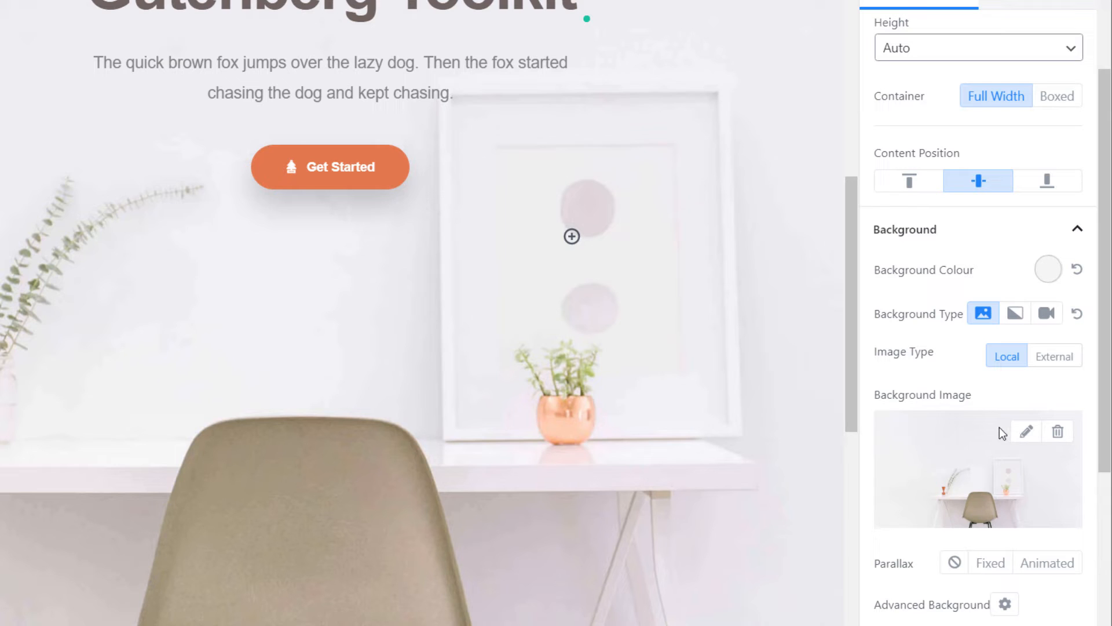
click(1002, 356)
- Compare Fixed and Animated parallax on the row's background image, ending with no parallax, and view the Advanced Background options
scroll(958, 411, down, 3)
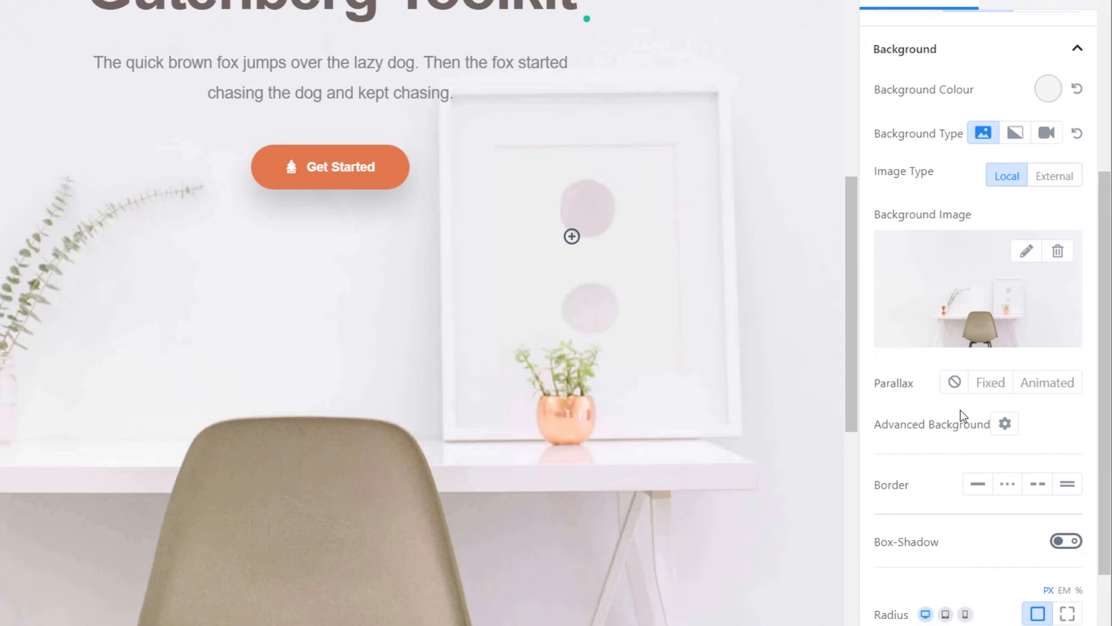
click(991, 382)
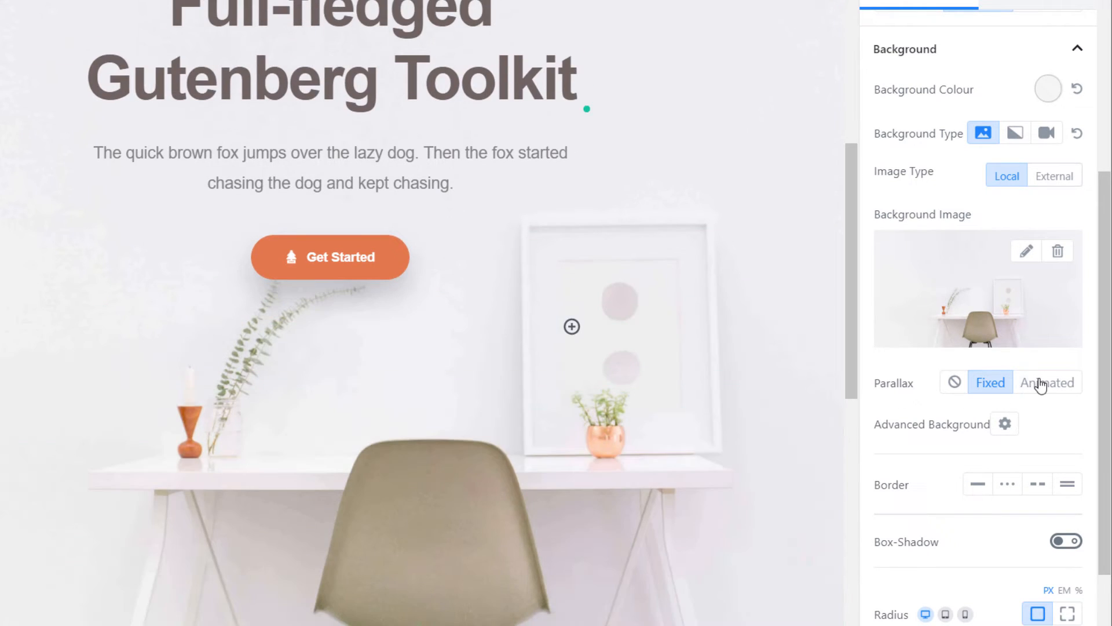
click(1043, 383)
scroll(633, 412, down, 5)
scroll(633, 409, up, 4)
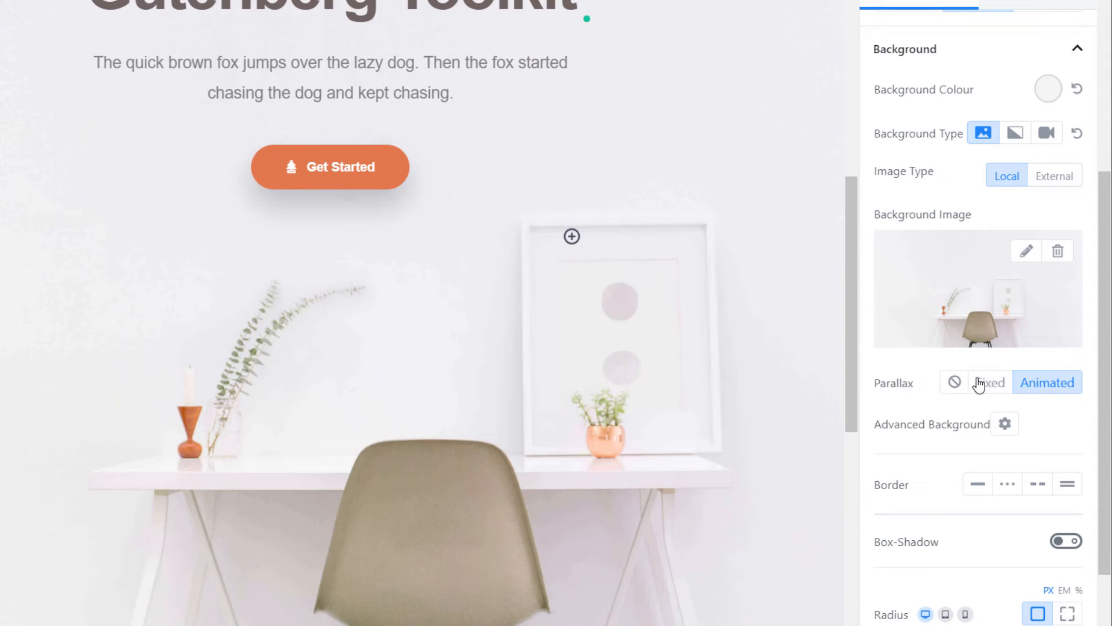
click(955, 384)
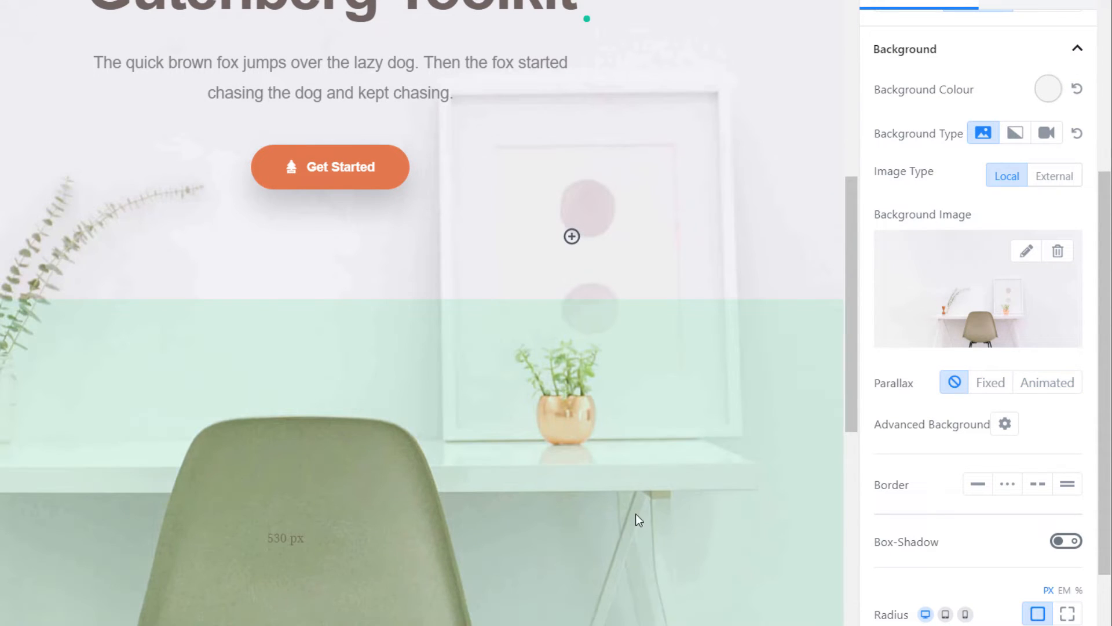
click(1005, 424)
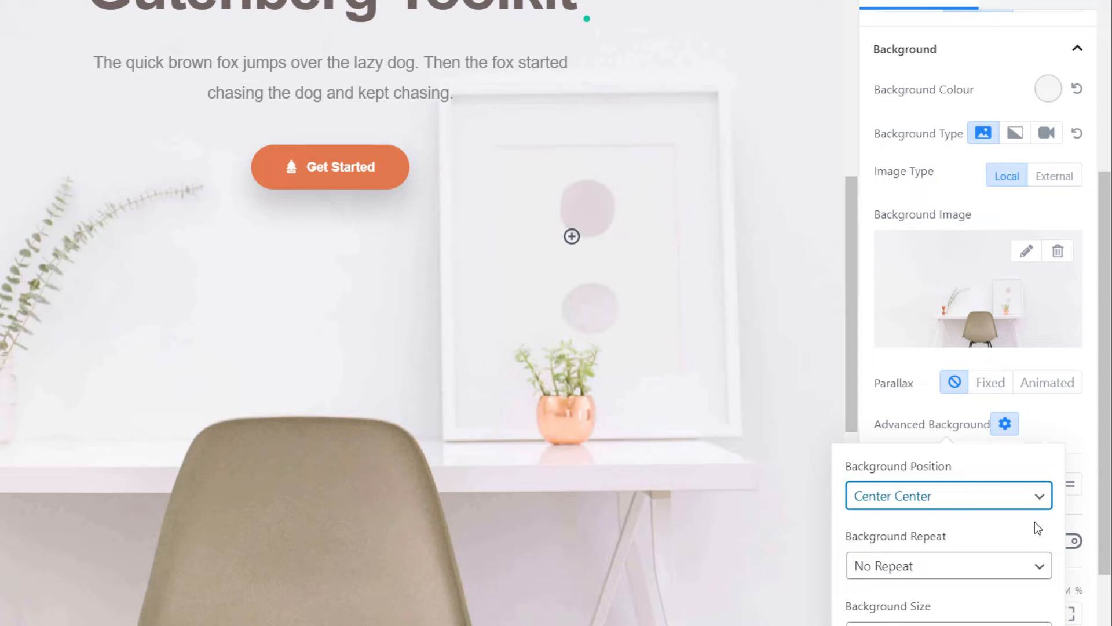
click(1005, 425)
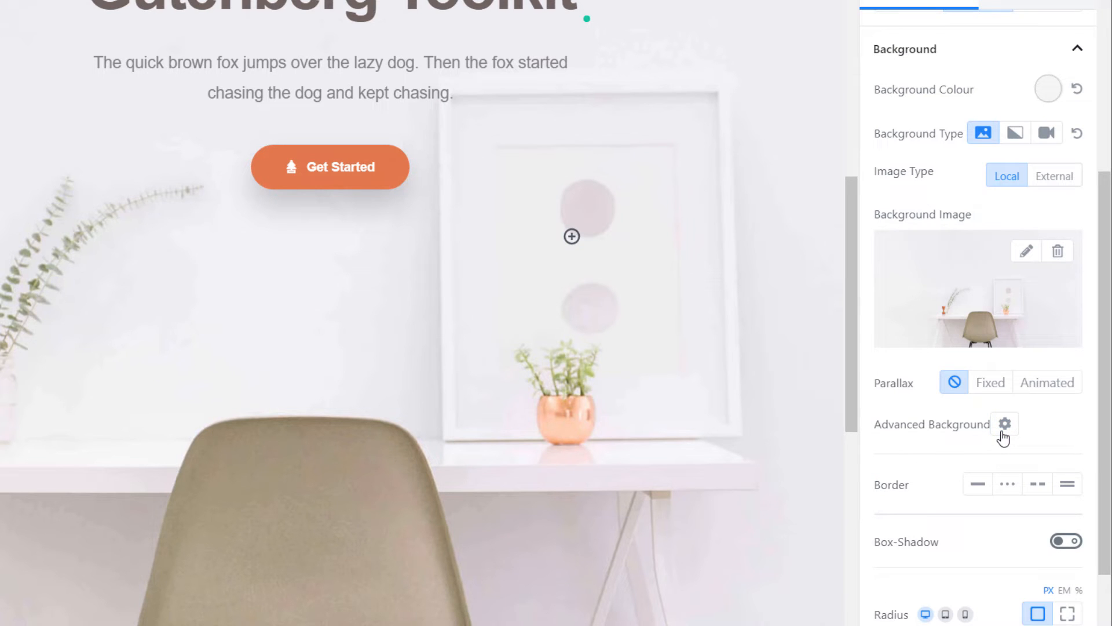
- Add a bottom shape divider to the header row using the layered clouds shape
drag(849, 392, 850, 566)
drag(1104, 436, 1105, 491)
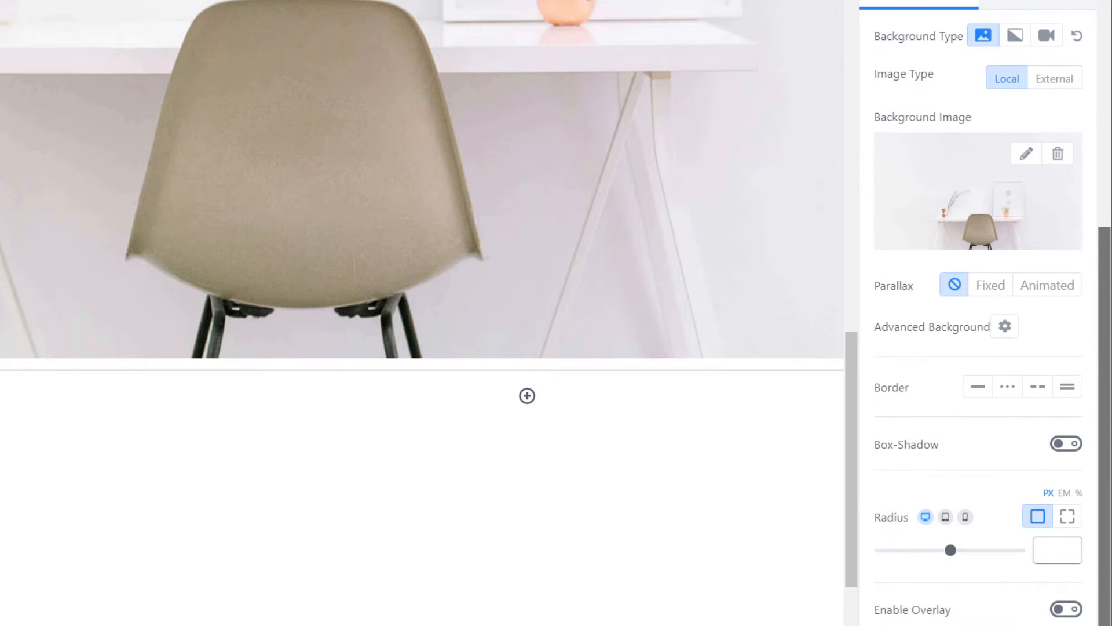
scroll(1049, 574, down, 2)
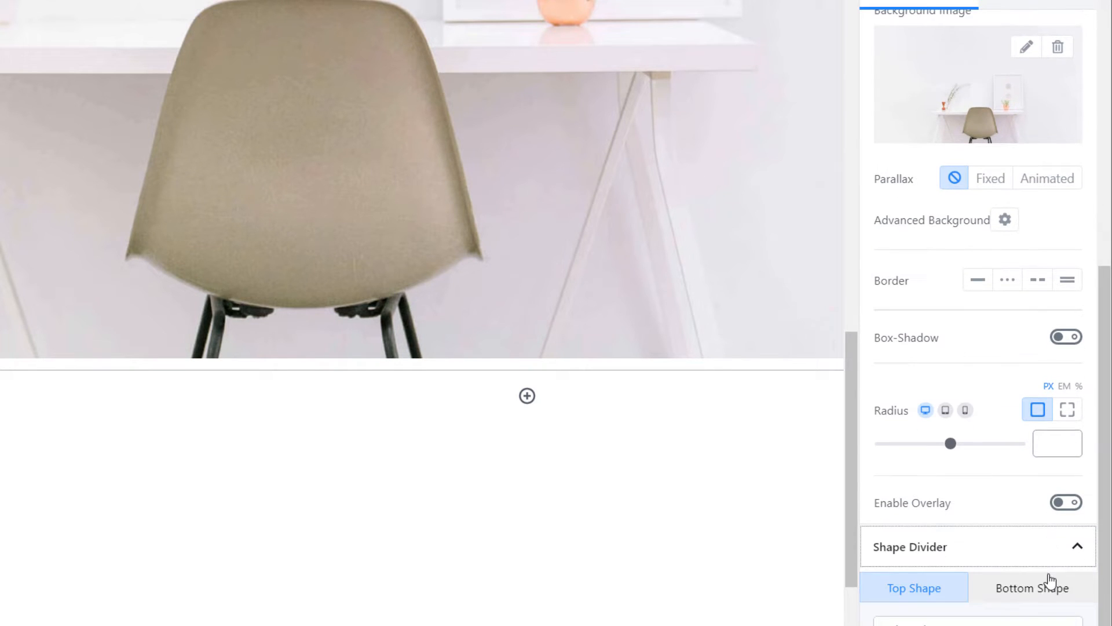
click(1034, 588)
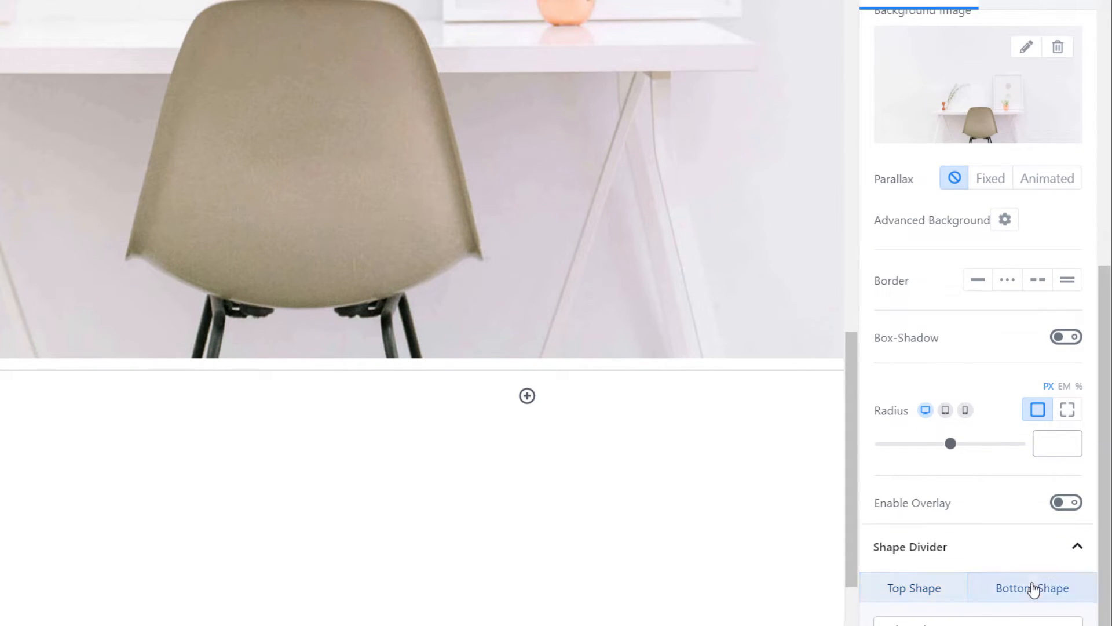
click(1056, 620)
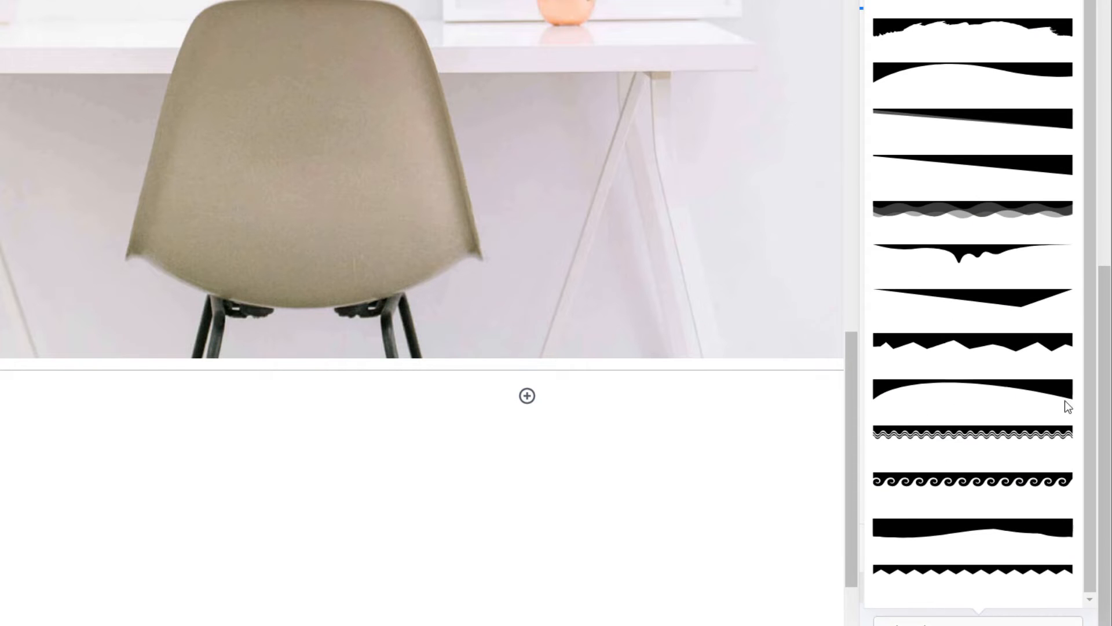
scroll(1004, 259, up, 1)
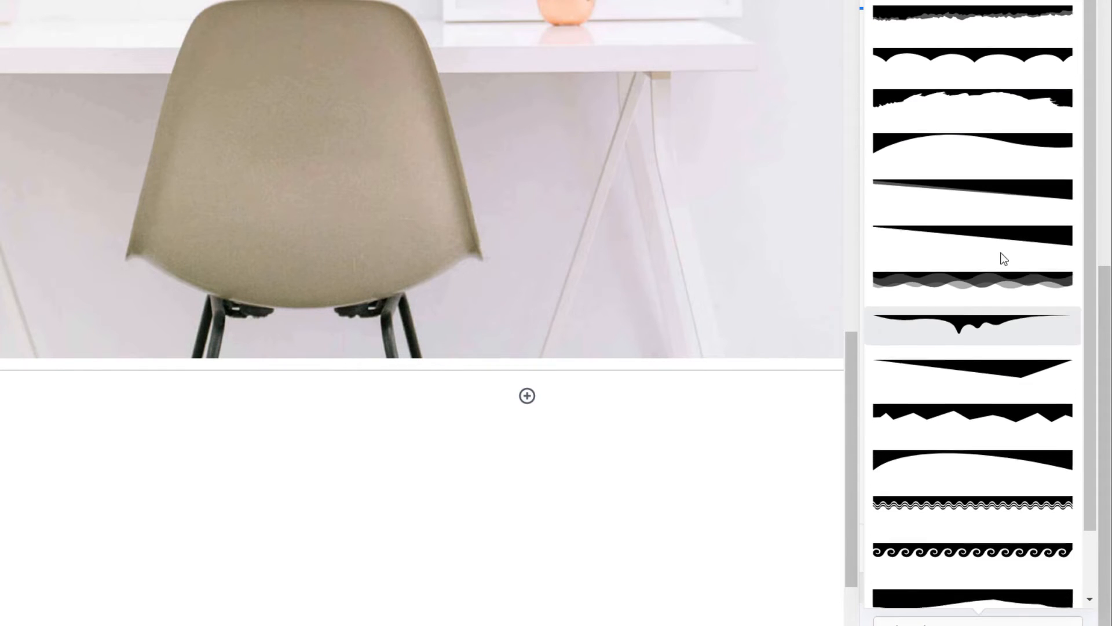
click(985, 1)
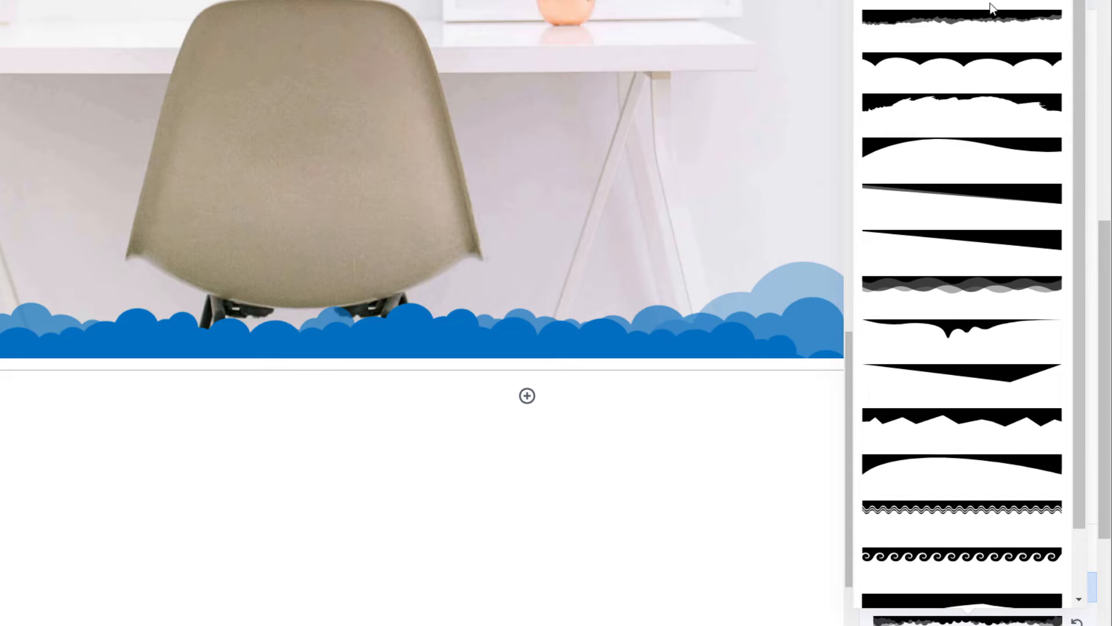
- Try the curved wave shape on the bottom divider, restore the clouds shape and browse the remaining shapes
click(986, 27)
click(982, 68)
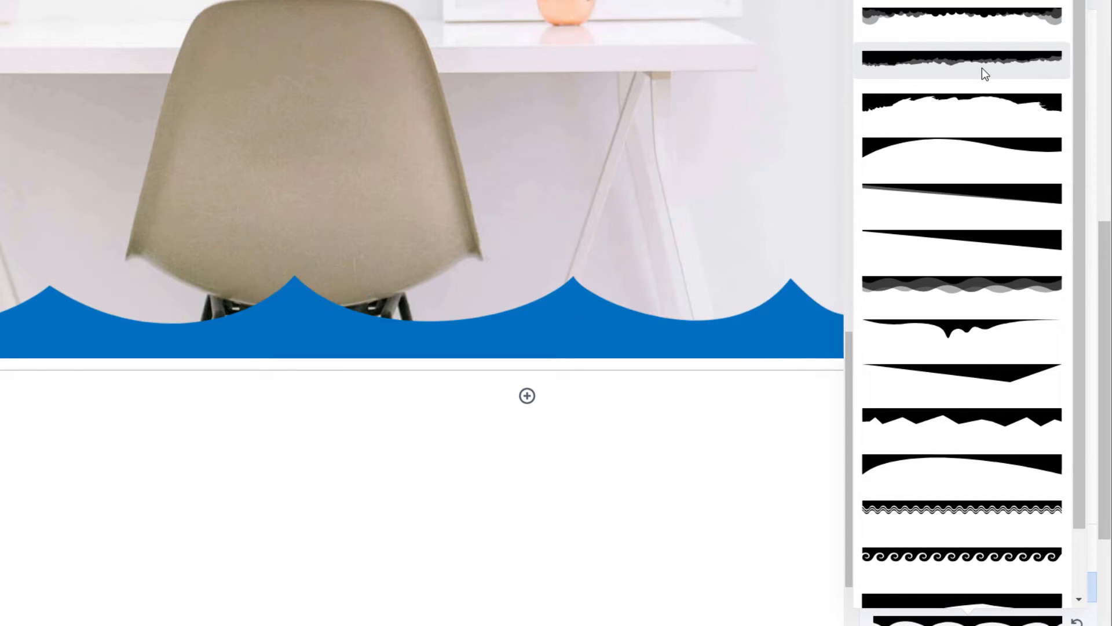
click(985, 15)
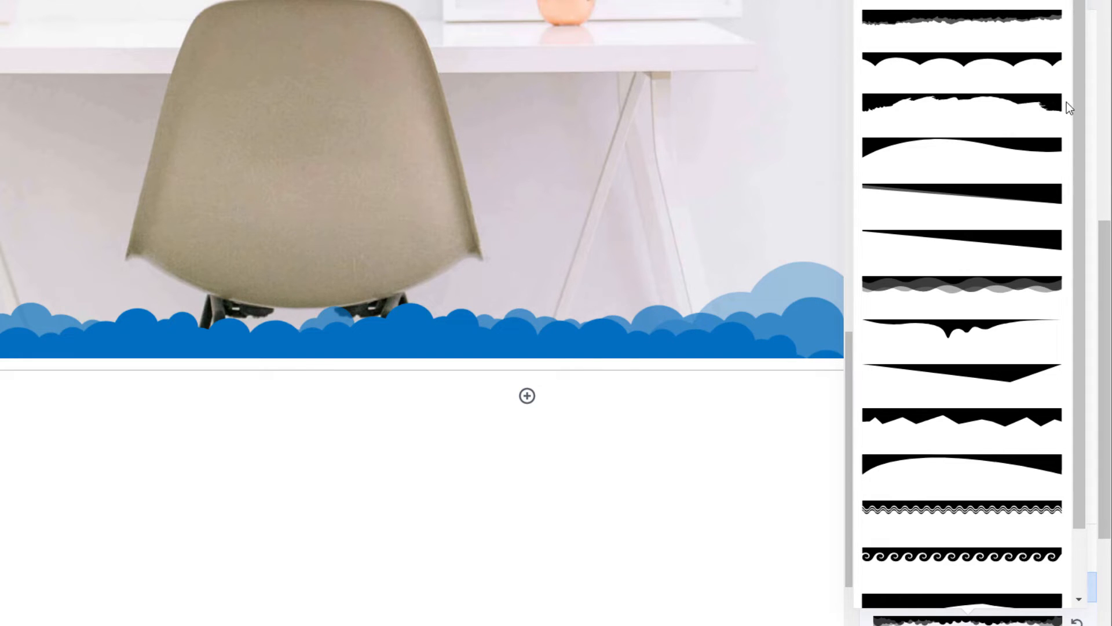
drag(1078, 493, 1085, 576)
drag(1084, 214, 1079, 34)
key(Escape)
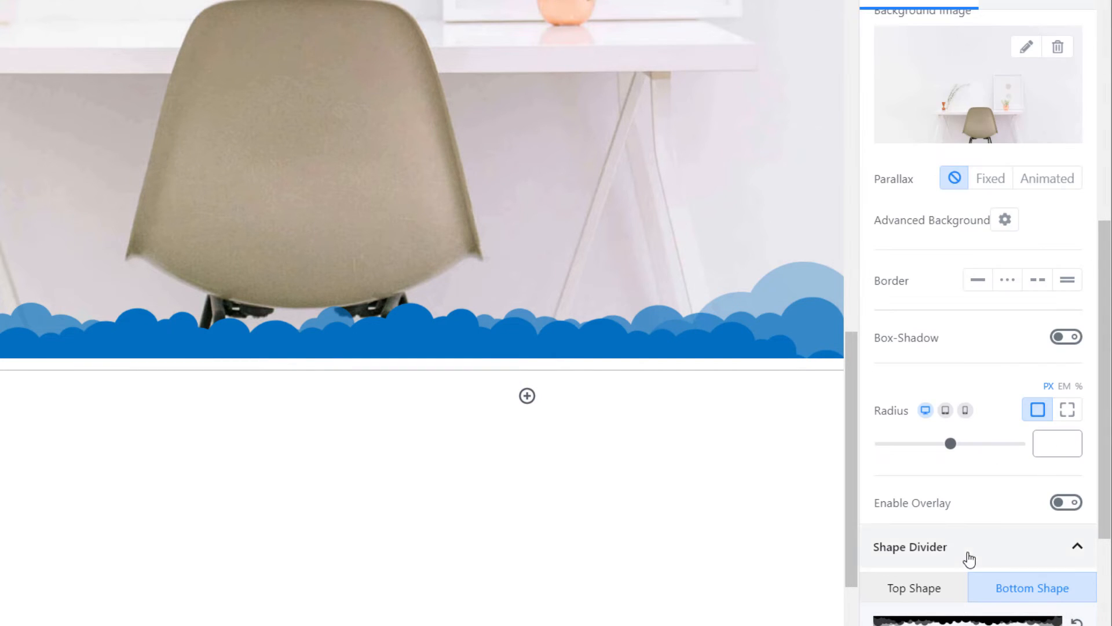
- Colour the clouds divider white and adjust its shape width to about 760% and height to about 230 px
scroll(967, 561, down, 4)
click(1050, 445)
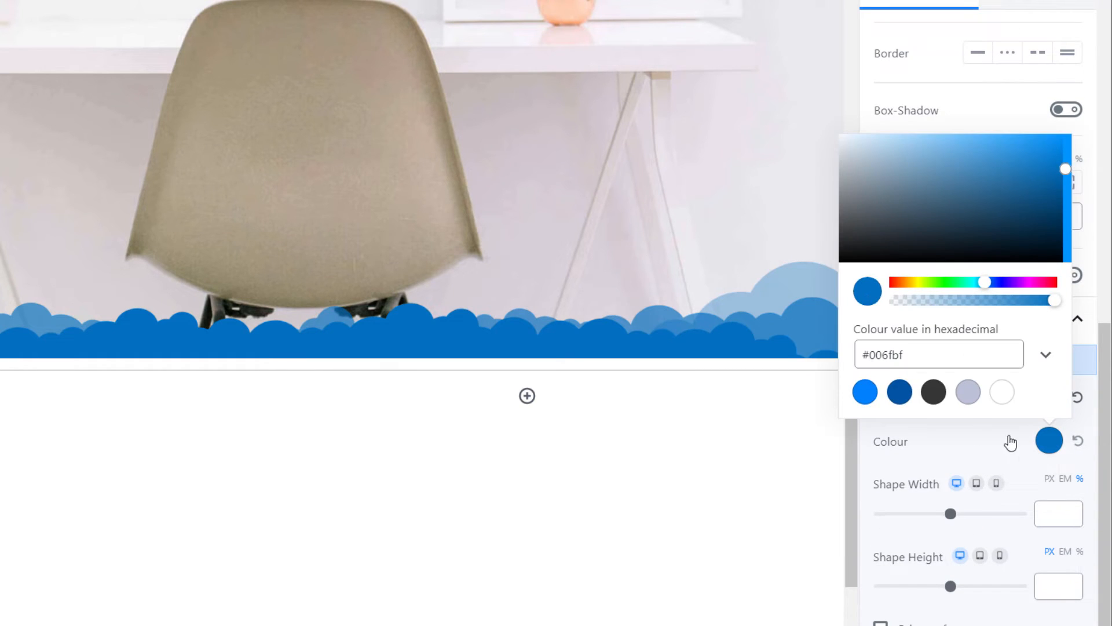
click(1005, 396)
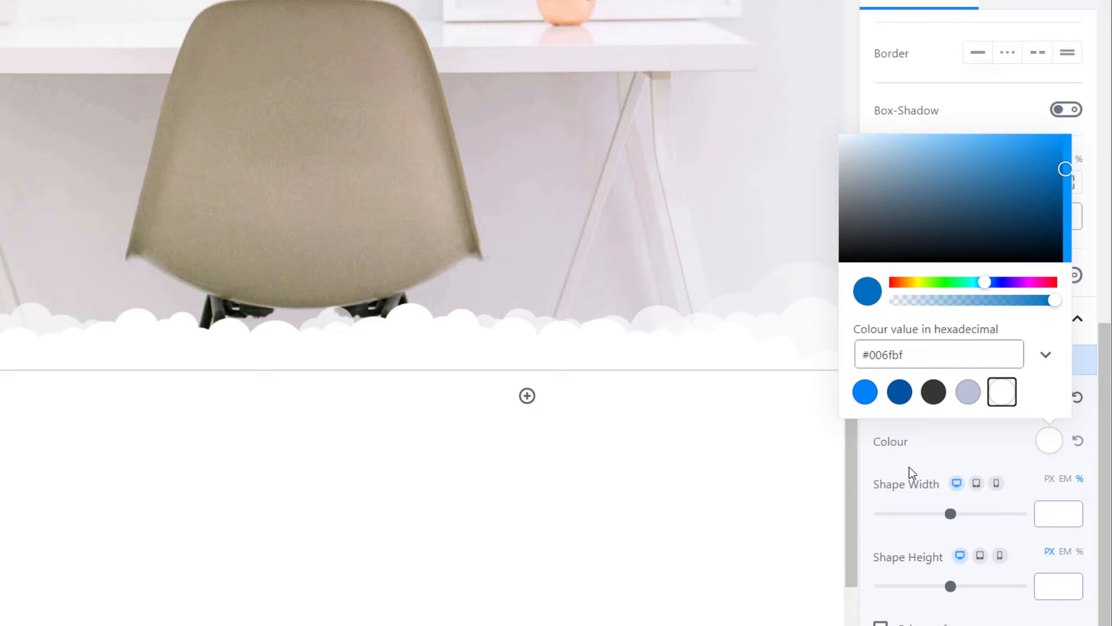
click(962, 112)
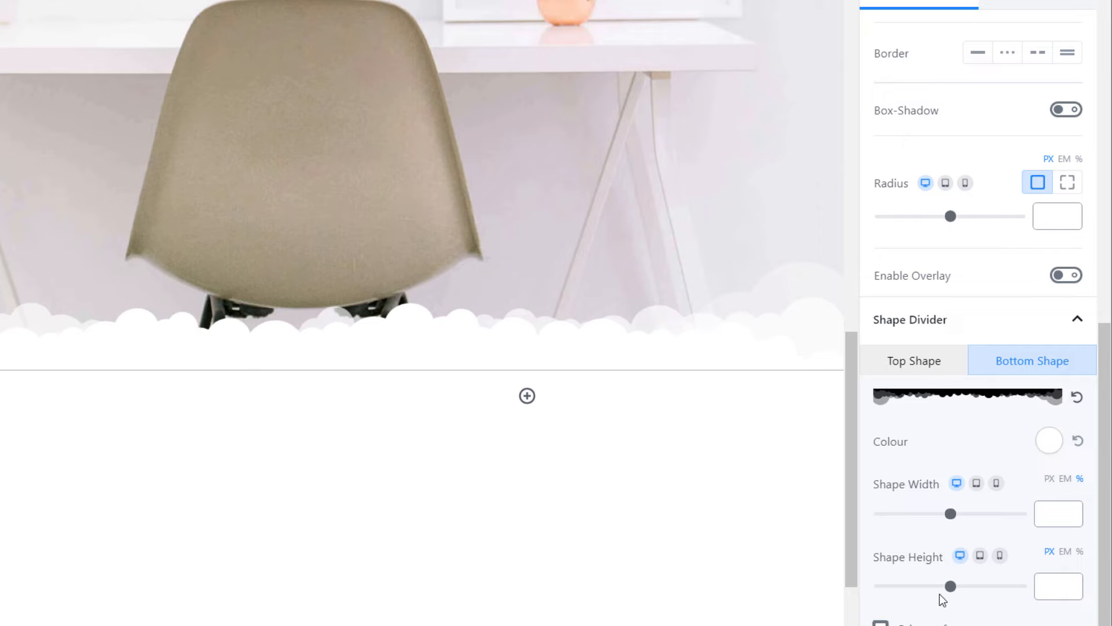
mouse_move(951, 587)
mouse_down()
mouse_move(984, 587)
mouse_move(945, 587)
mouse_up()
drag(952, 514, 985, 524)
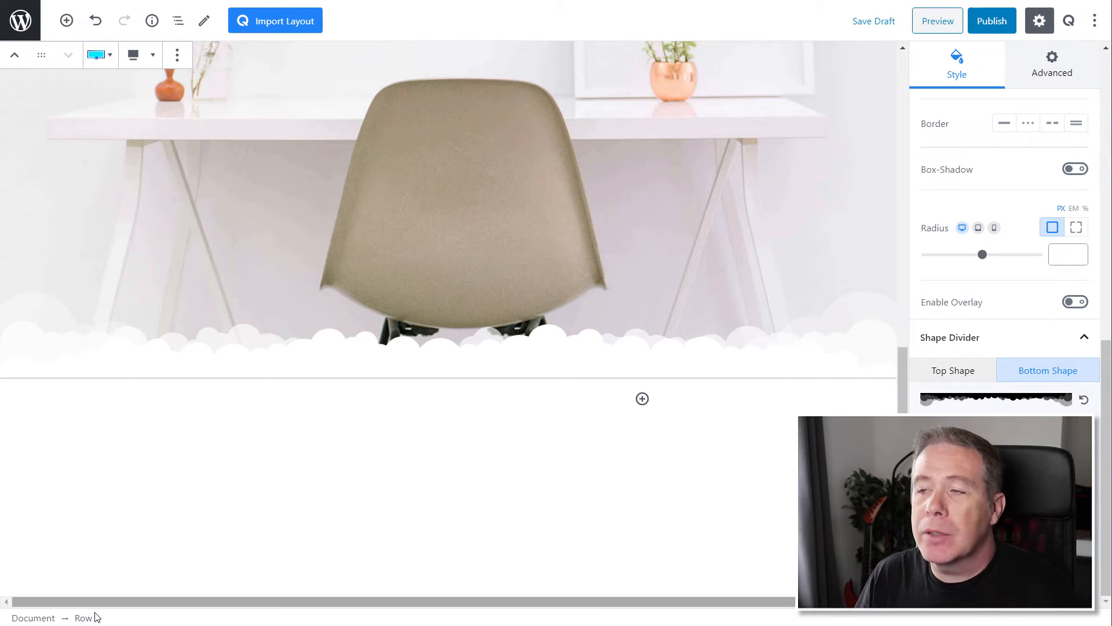
- Open the Qubely layout library and examine the Call To Action section designs
click(270, 22)
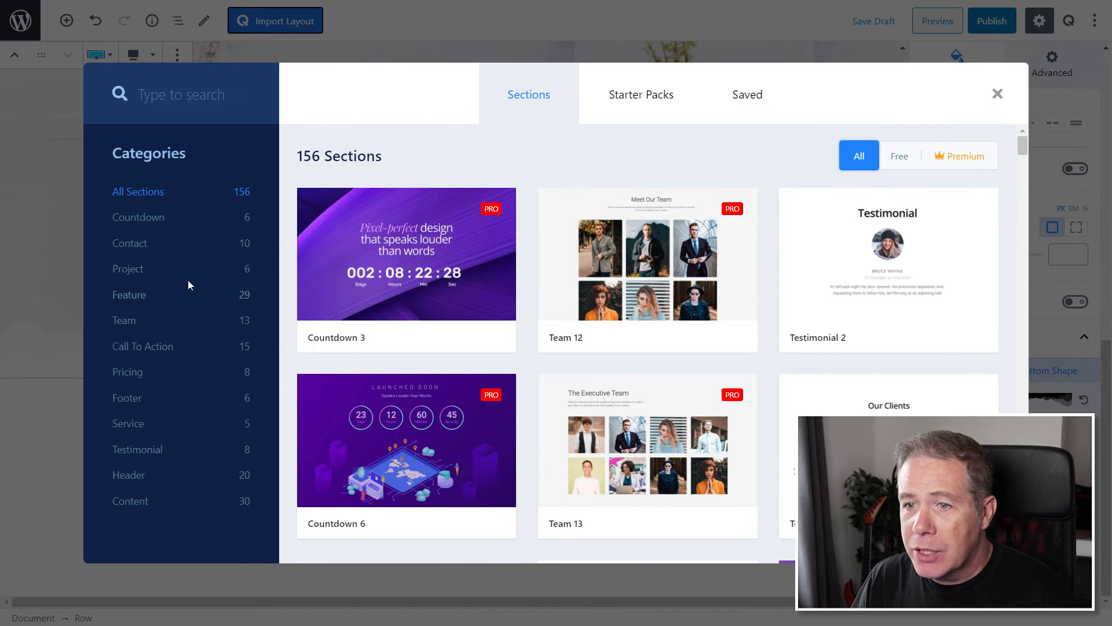
click(153, 348)
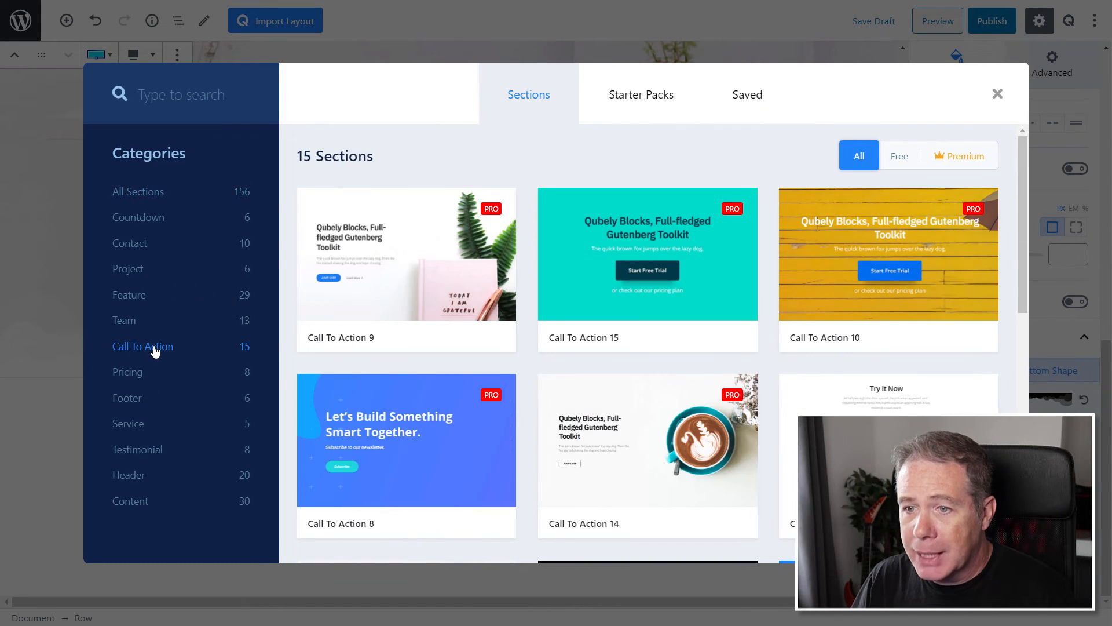
scroll(889, 272, down, 6)
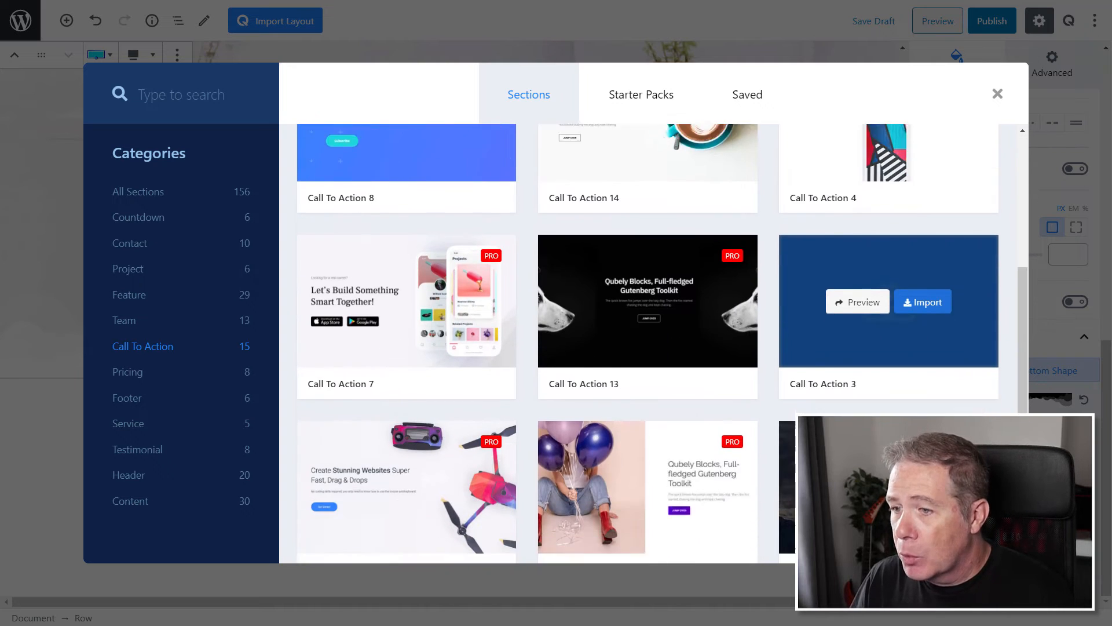
scroll(889, 273, down, 5)
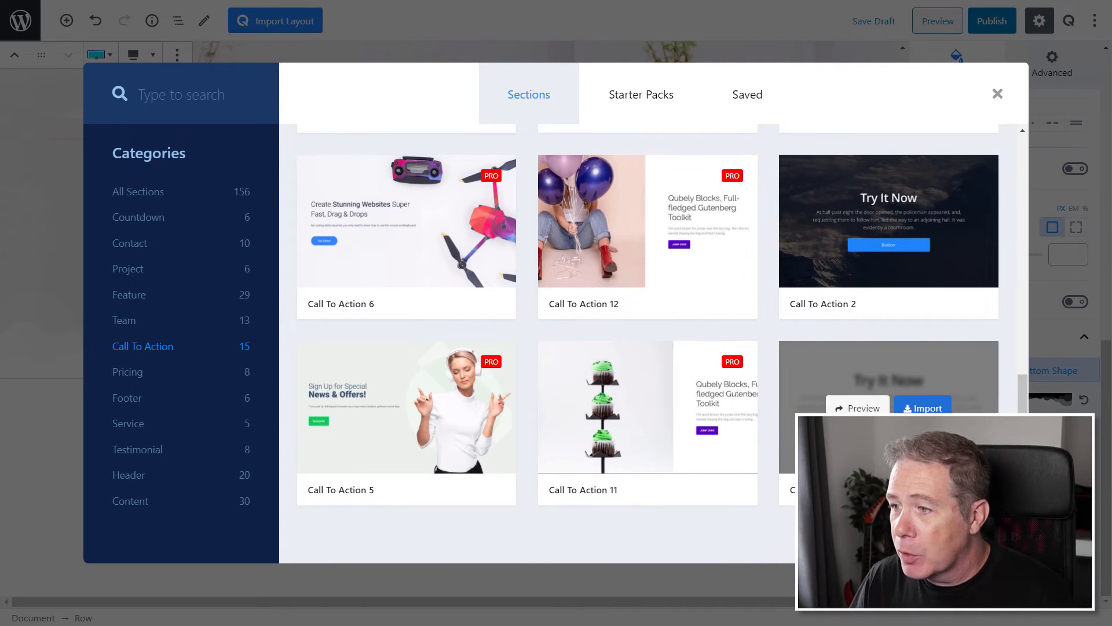
scroll(888, 272, up, 4)
scroll(648, 343, up, 7)
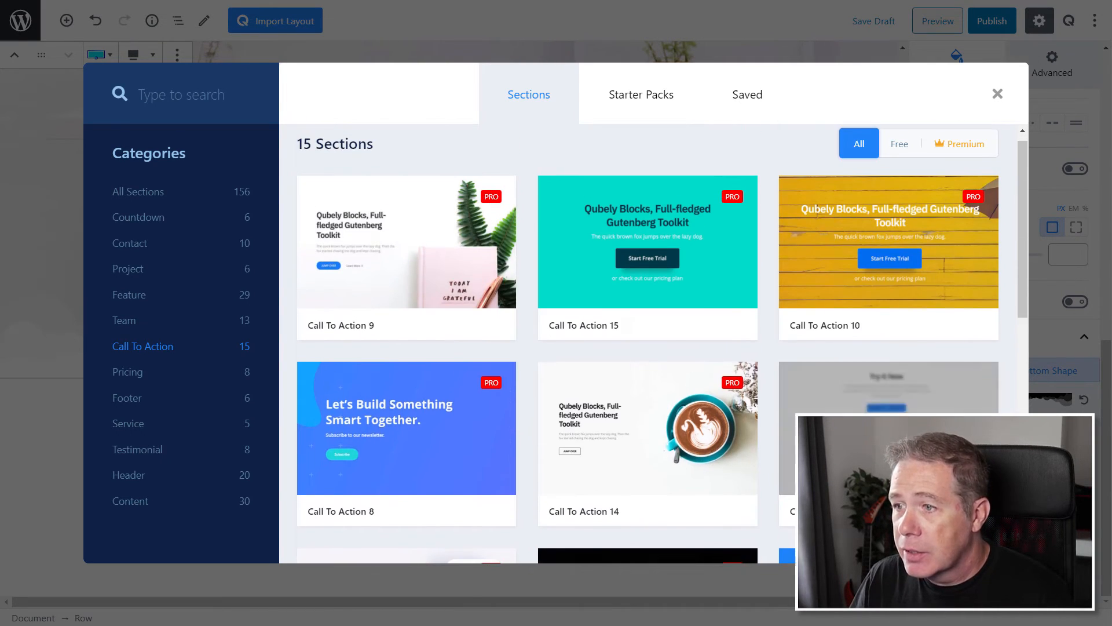
scroll(889, 429, down, 4)
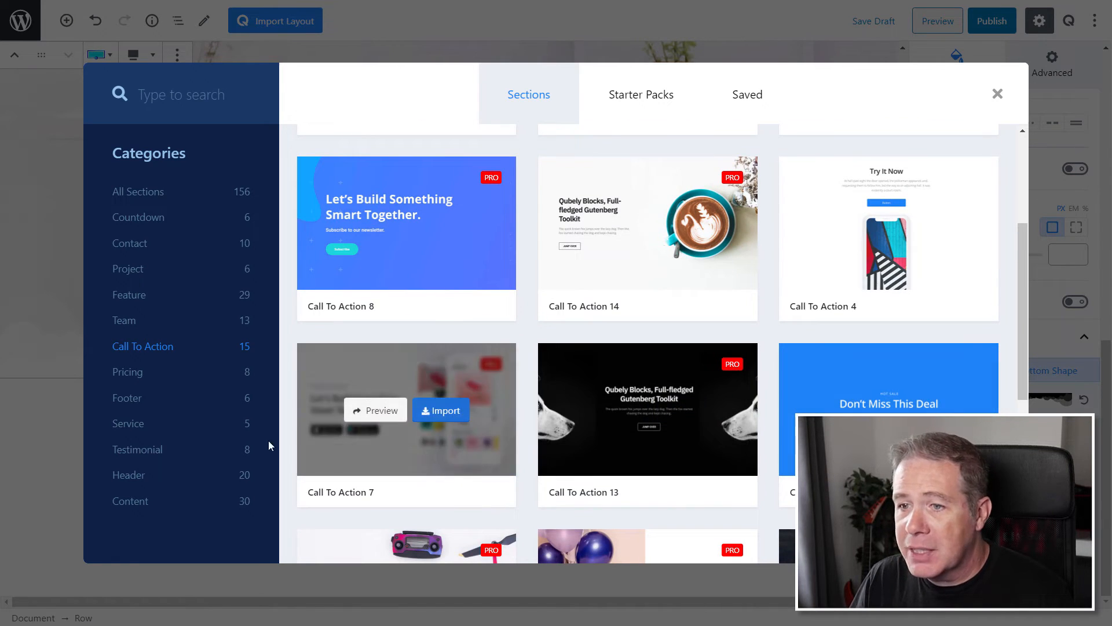
- Preview the Feature 20 section from the Feature category and import it into the page
click(125, 295)
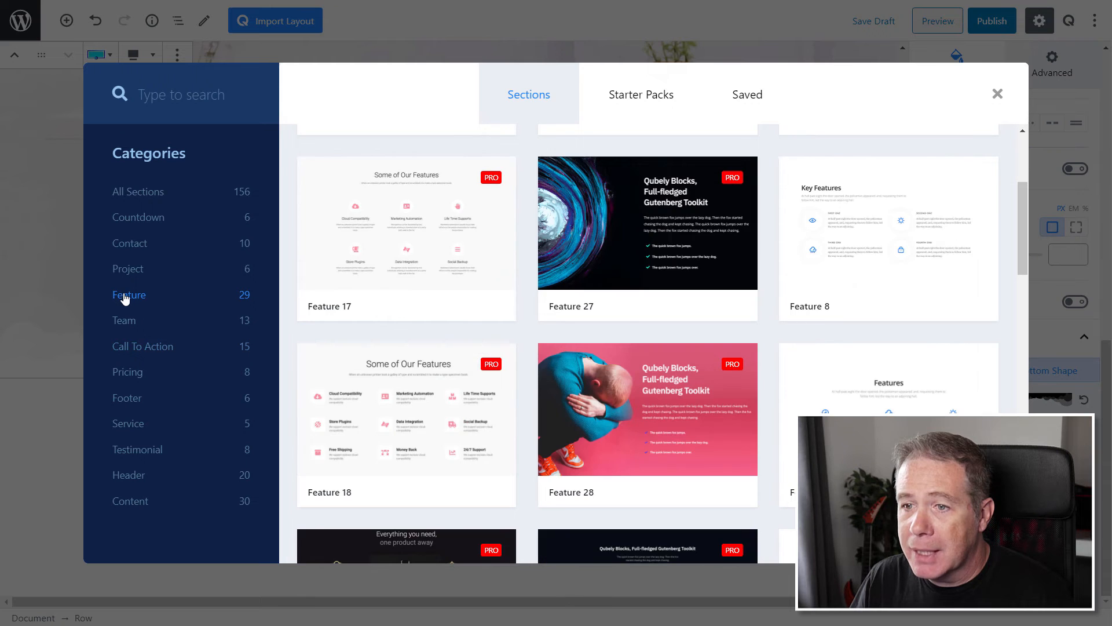
scroll(889, 371, down, 10)
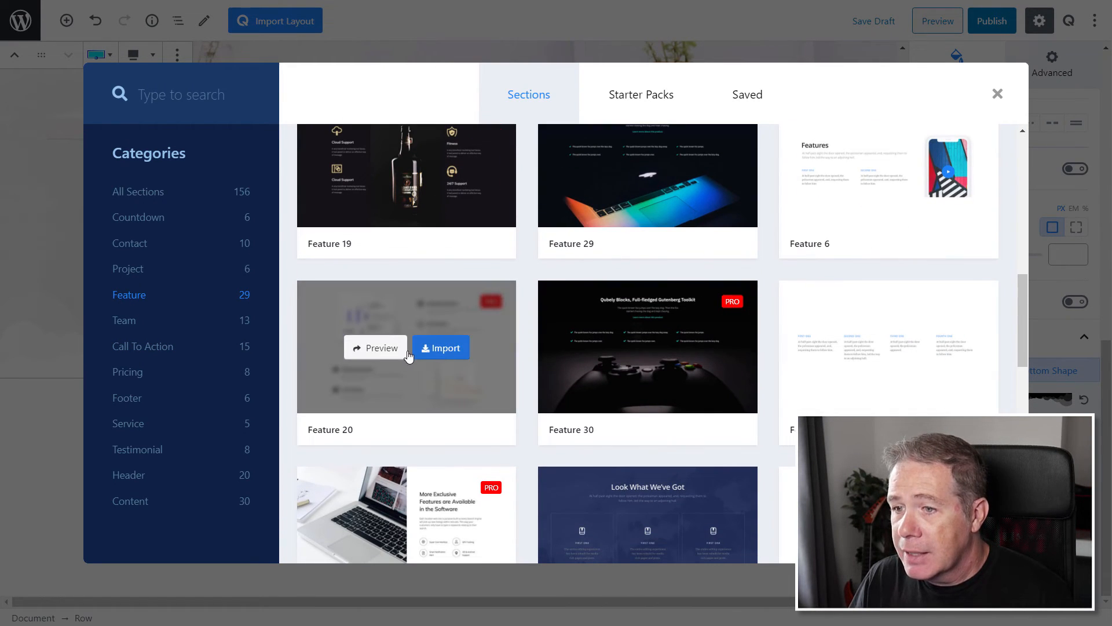
click(380, 349)
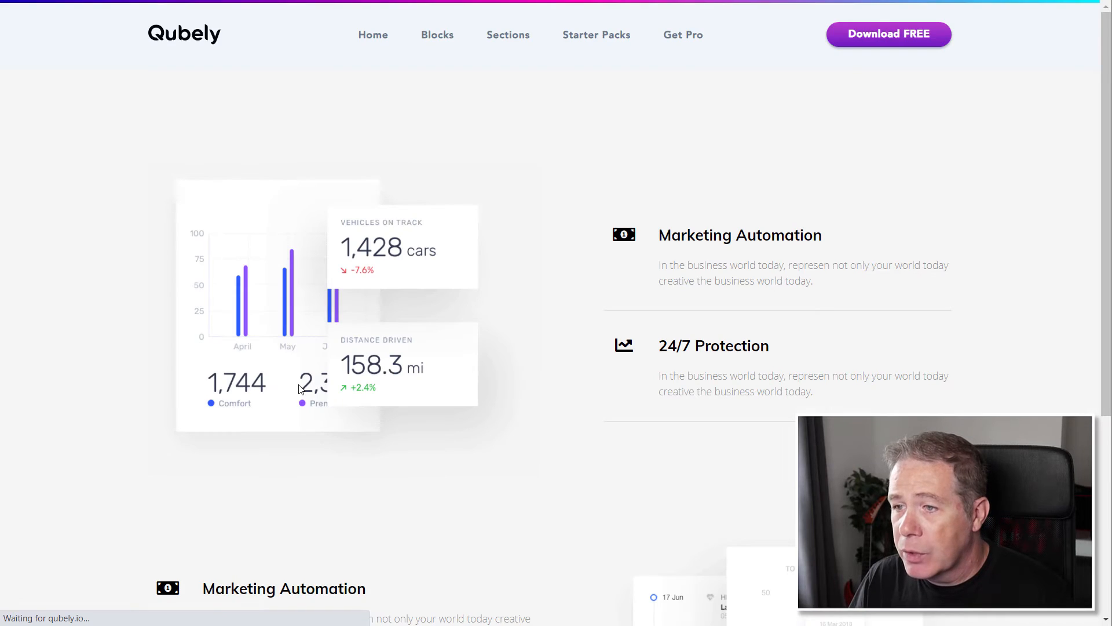
scroll(381, 350, down, 3)
scroll(804, 368, up, 6)
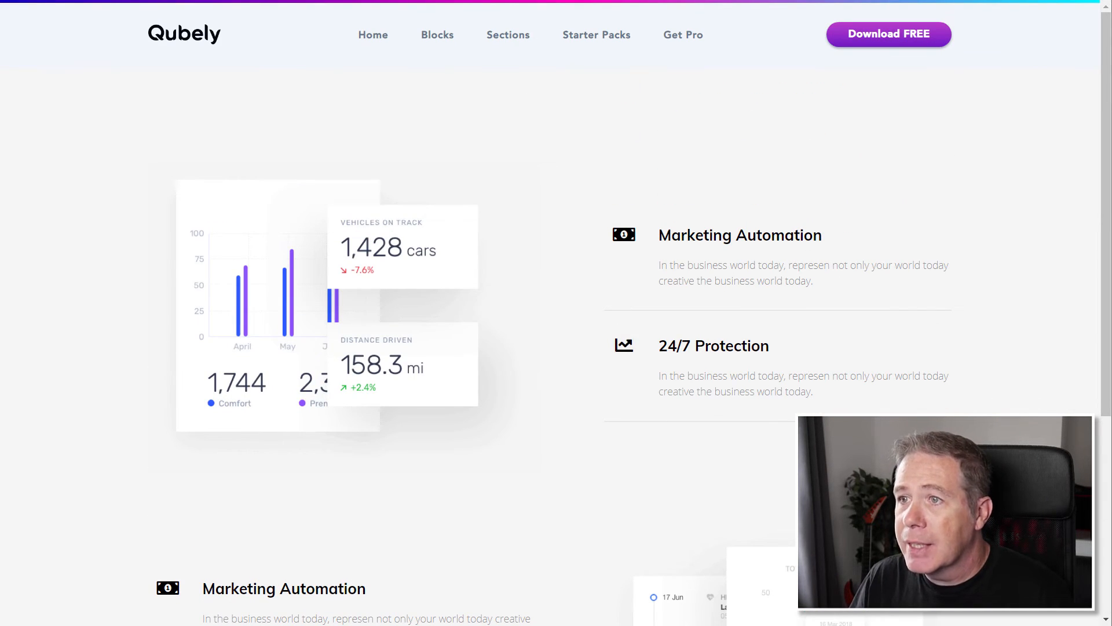
key(ctrl+w)
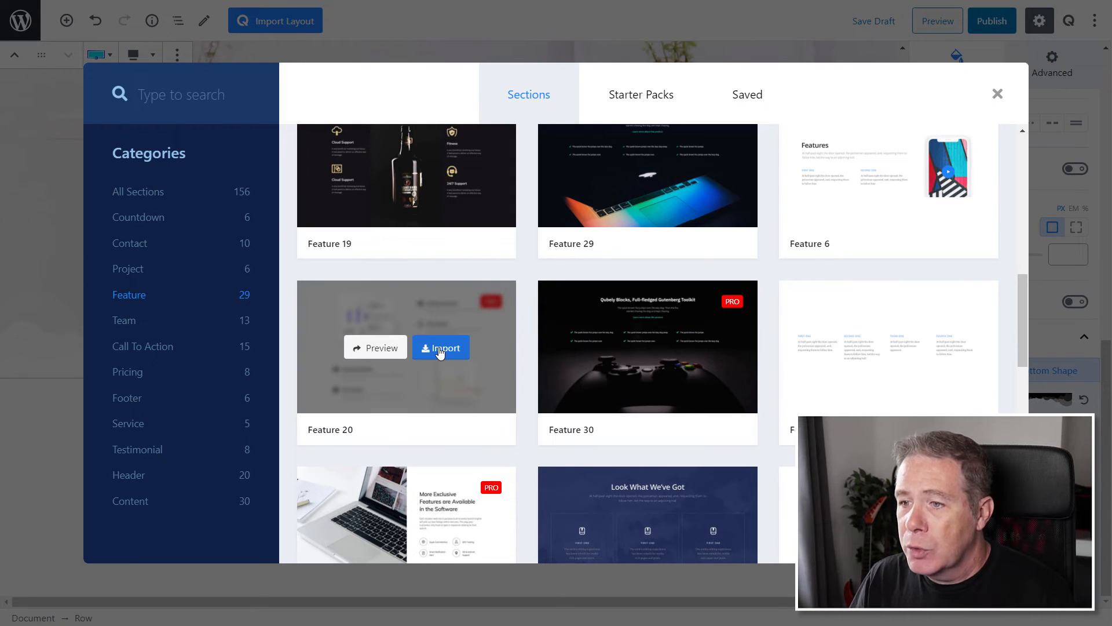
click(442, 348)
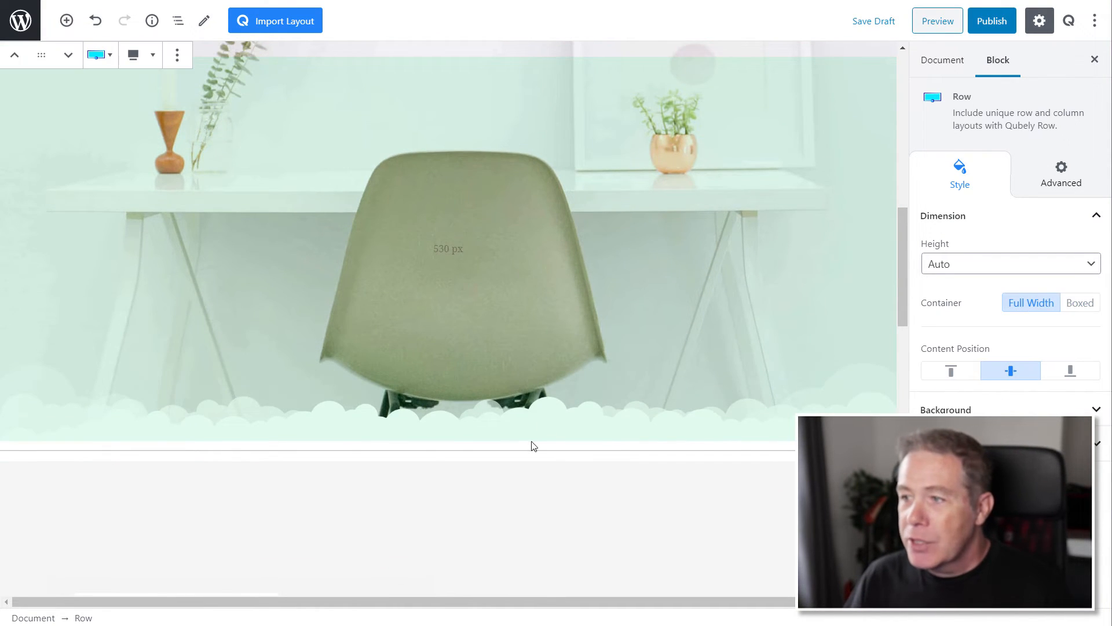
- Copy the hexadecimal background colour value of the imported feature section's row
scroll(643, 511, down, 3)
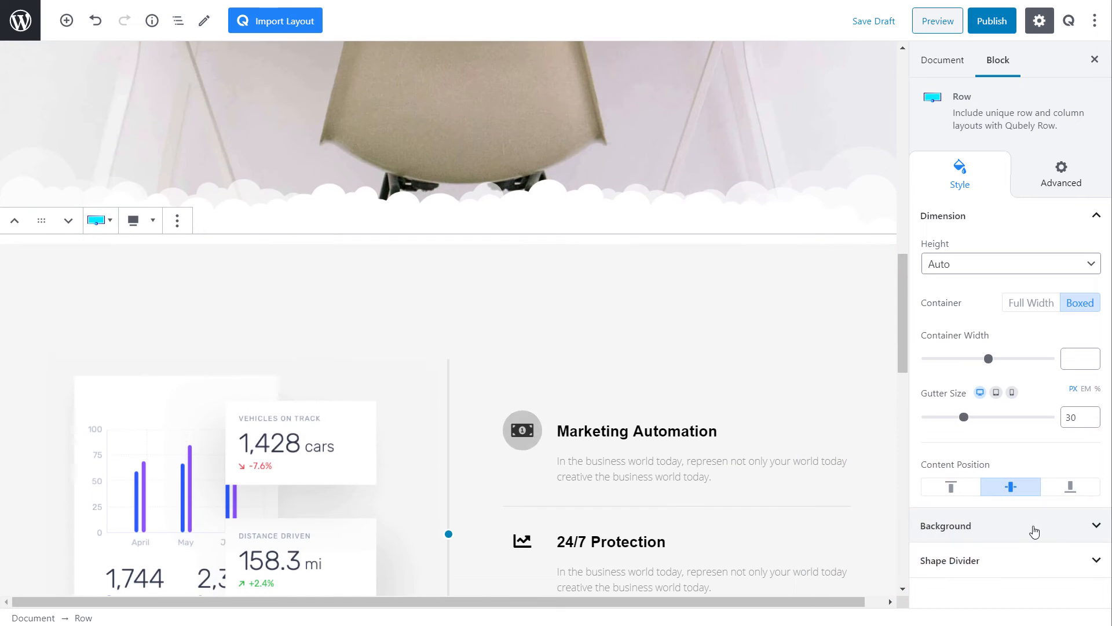
click(985, 526)
scroll(1072, 550, down, 4)
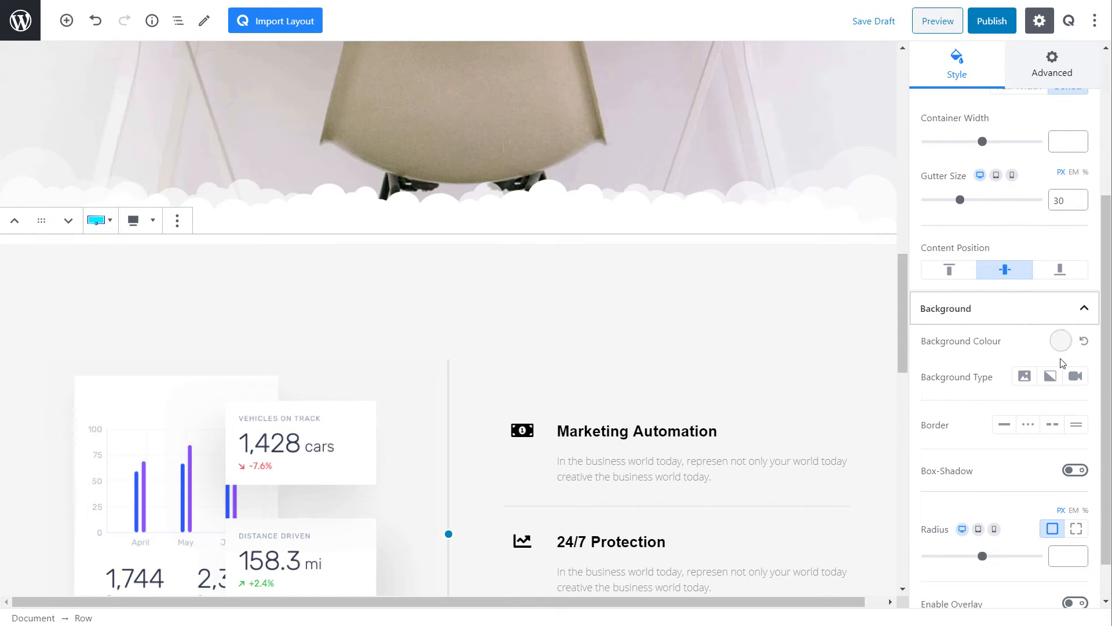
click(1061, 341)
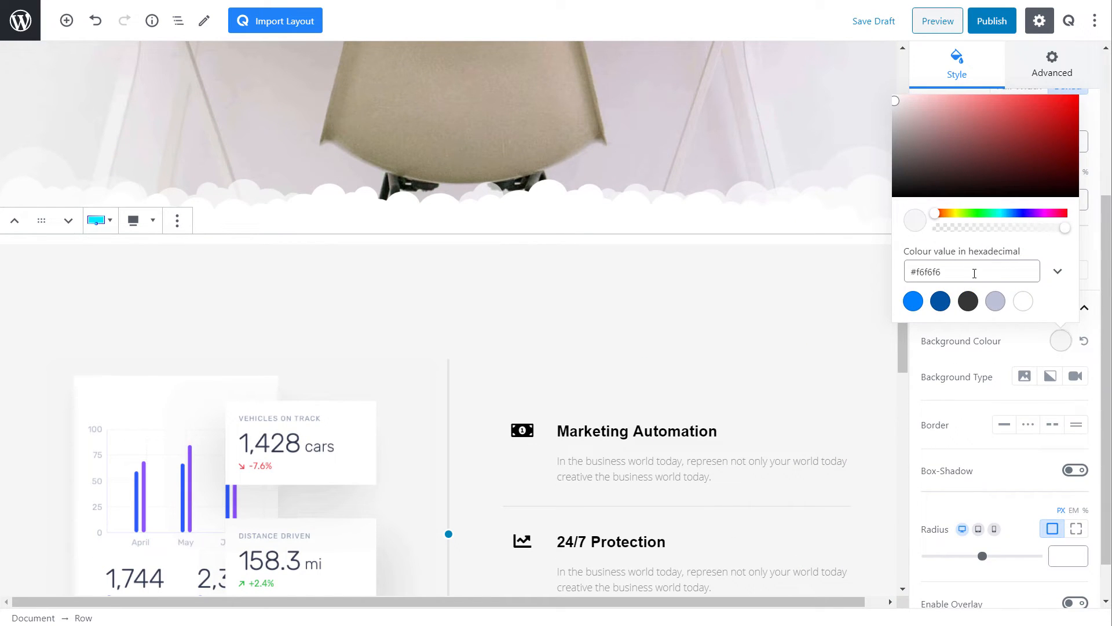
drag(980, 271, 905, 274)
key(ctrl+c)
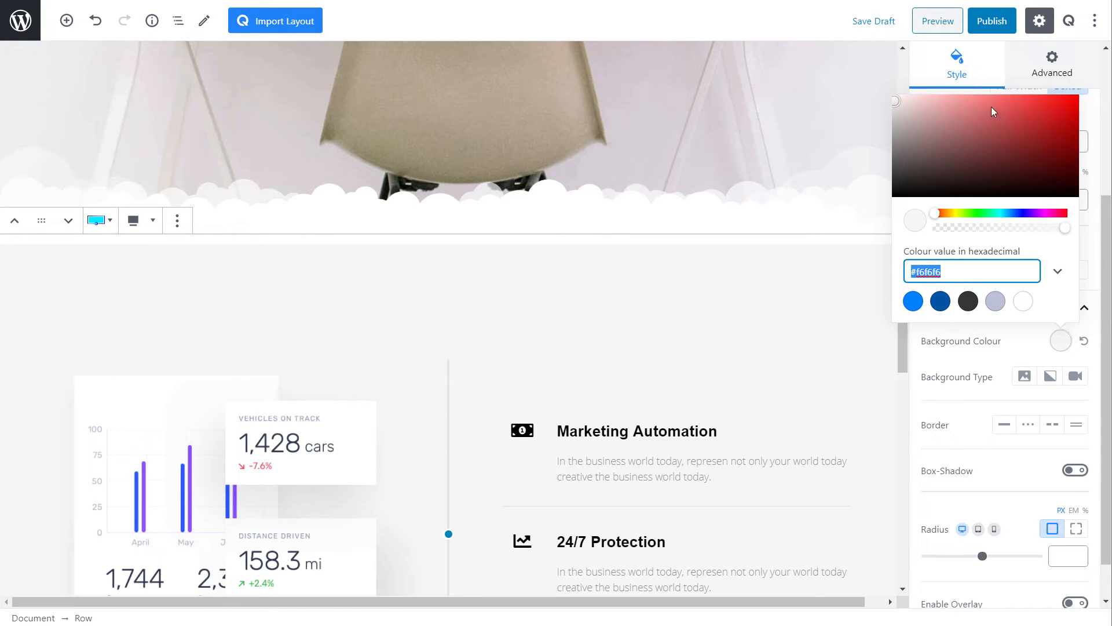
- Select the header row and open the bottom shape settings of its shape divider
click(700, 158)
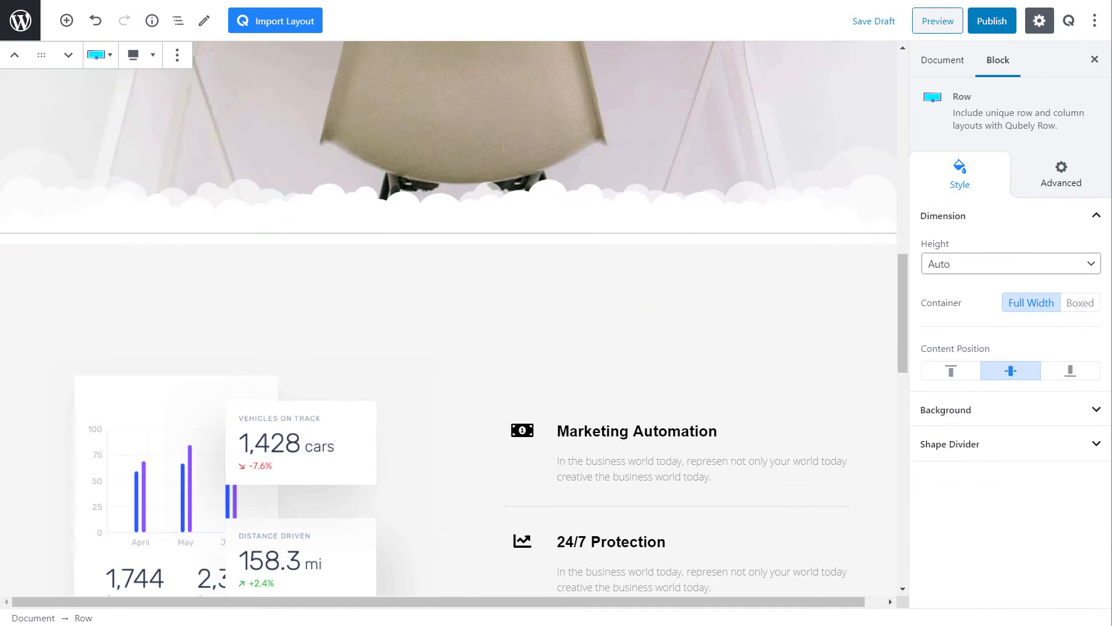
click(990, 446)
click(1070, 487)
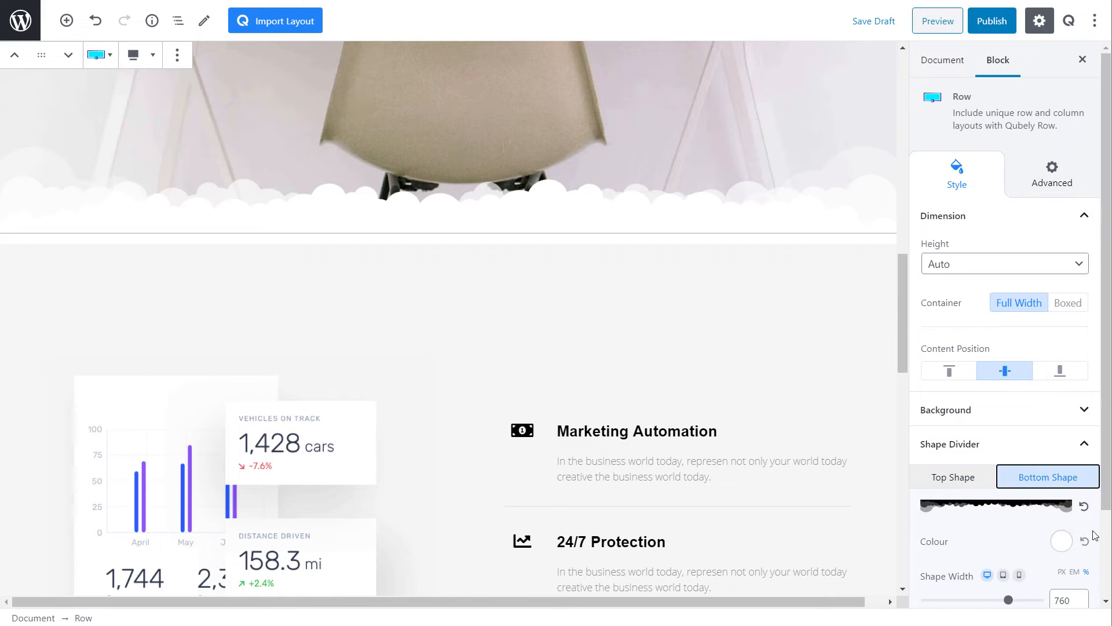
scroll(1060, 515, down, 2)
click(1062, 435)
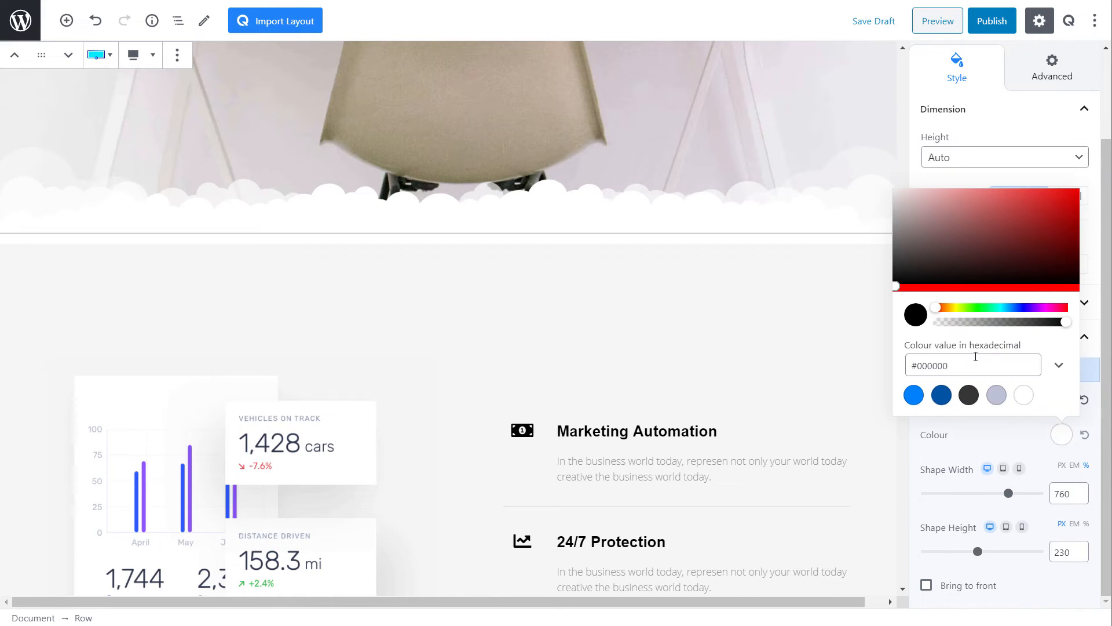
drag(975, 362, 881, 366)
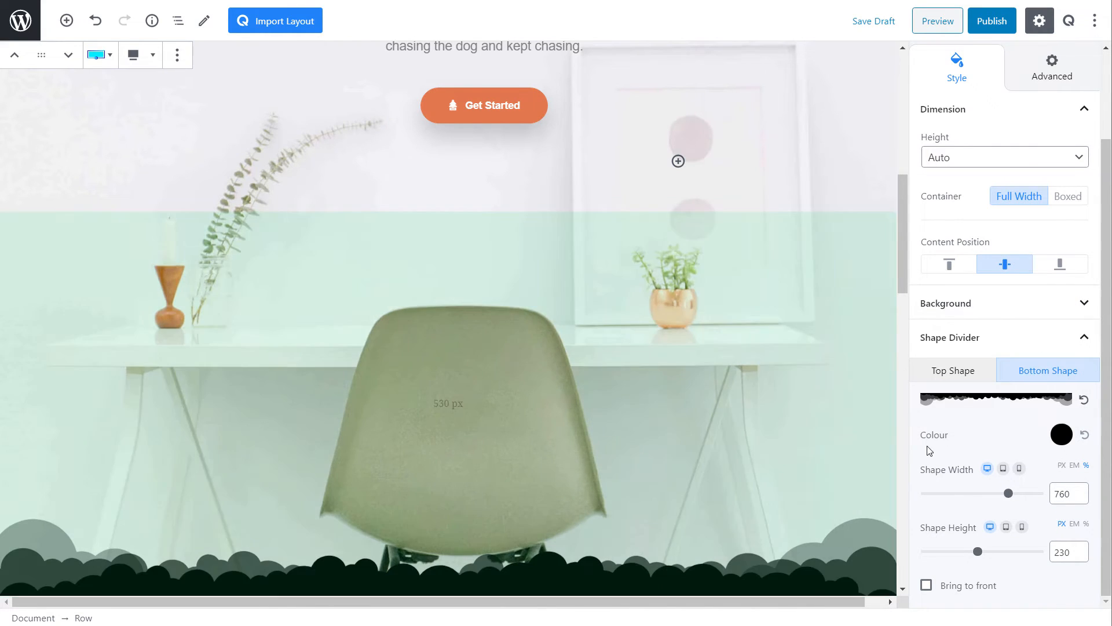
scroll(812, 454, down, 5)
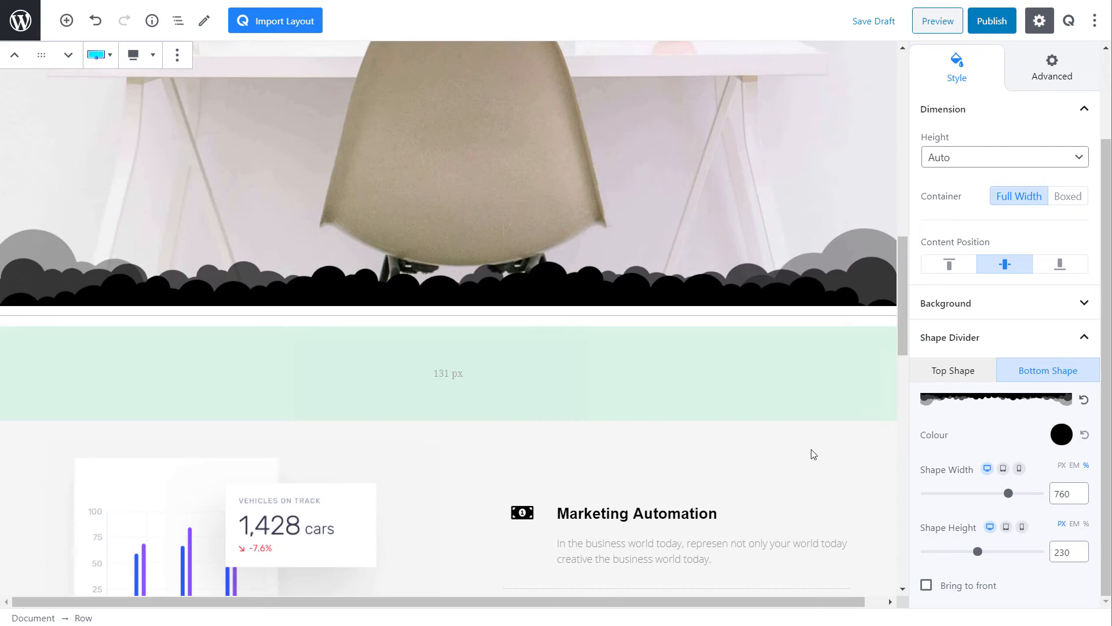
- Set the header row's bottom shape divider colour to #f6f6f6 by pasting the copied value
click(1061, 435)
drag(968, 367, 908, 366)
key(ctrl+v)
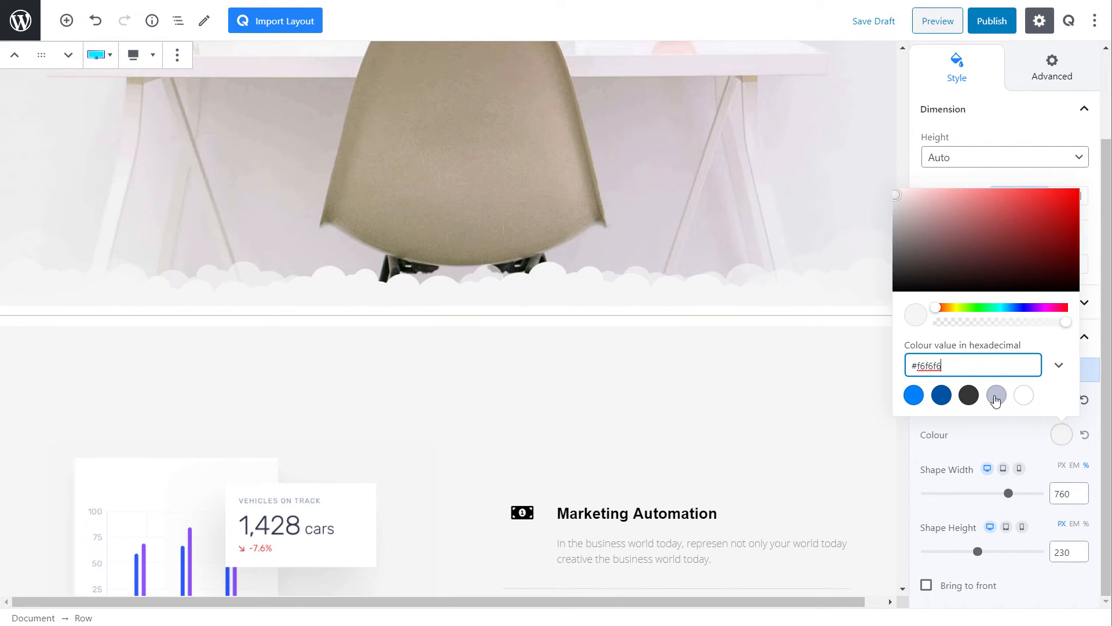
- Save the draft and preview the page to check the header's bottom divider against the feature sections below it
click(1022, 445)
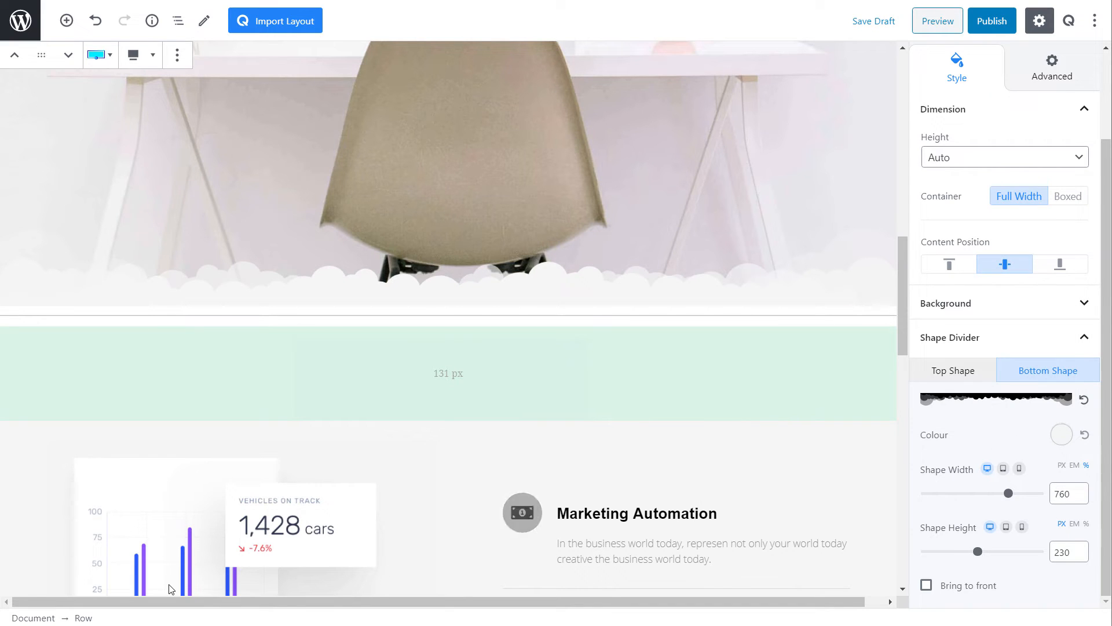
click(861, 23)
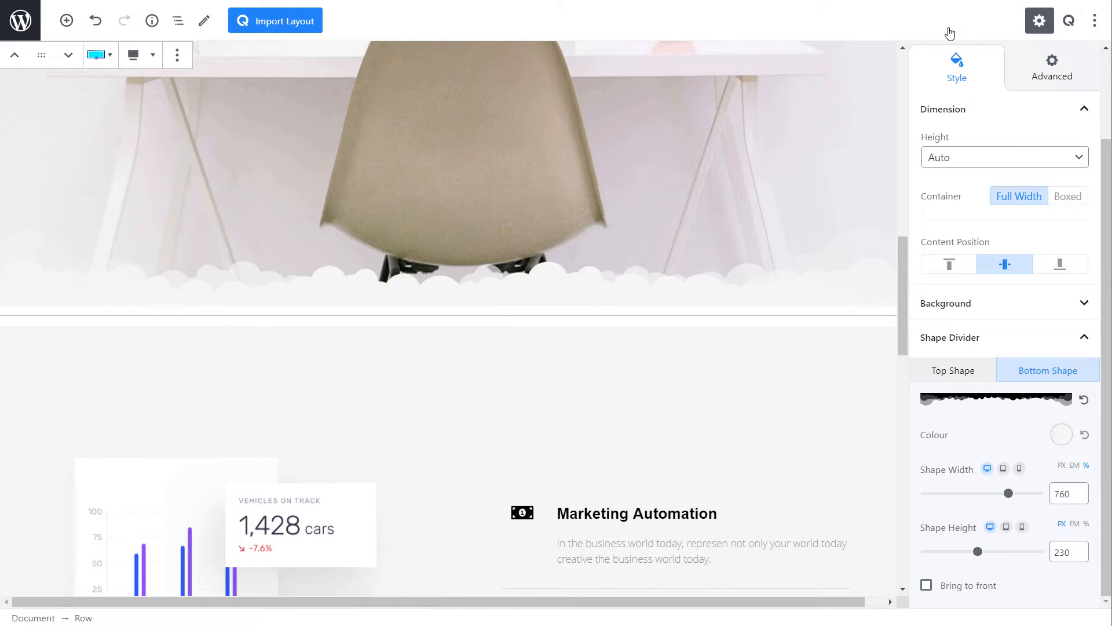
click(943, 26)
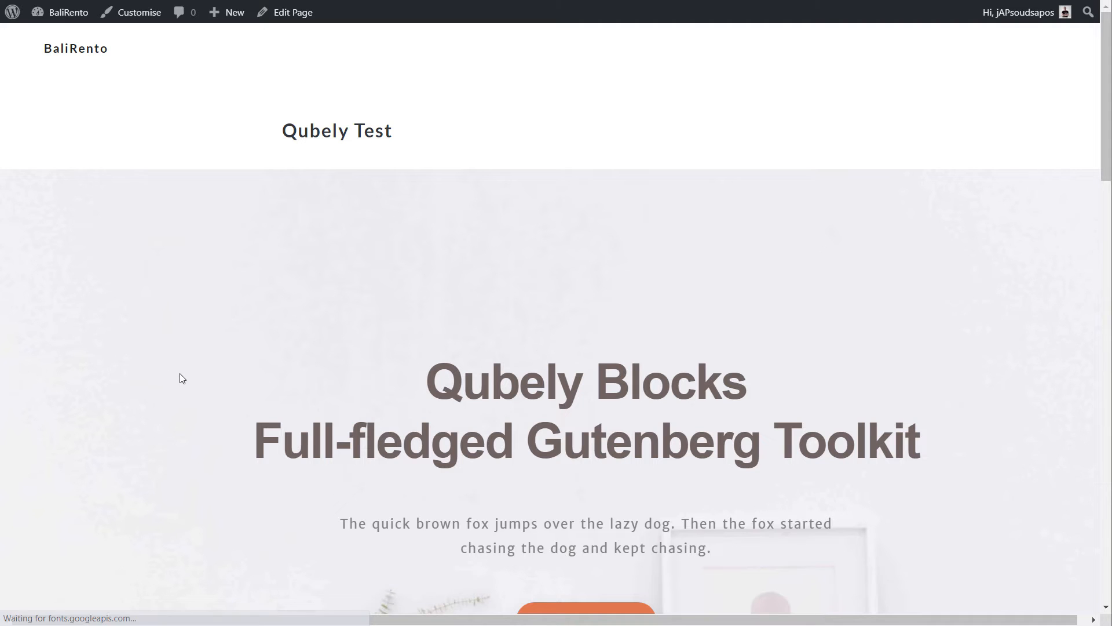
scroll(568, 325, down, 5)
scroll(452, 487, down, 4)
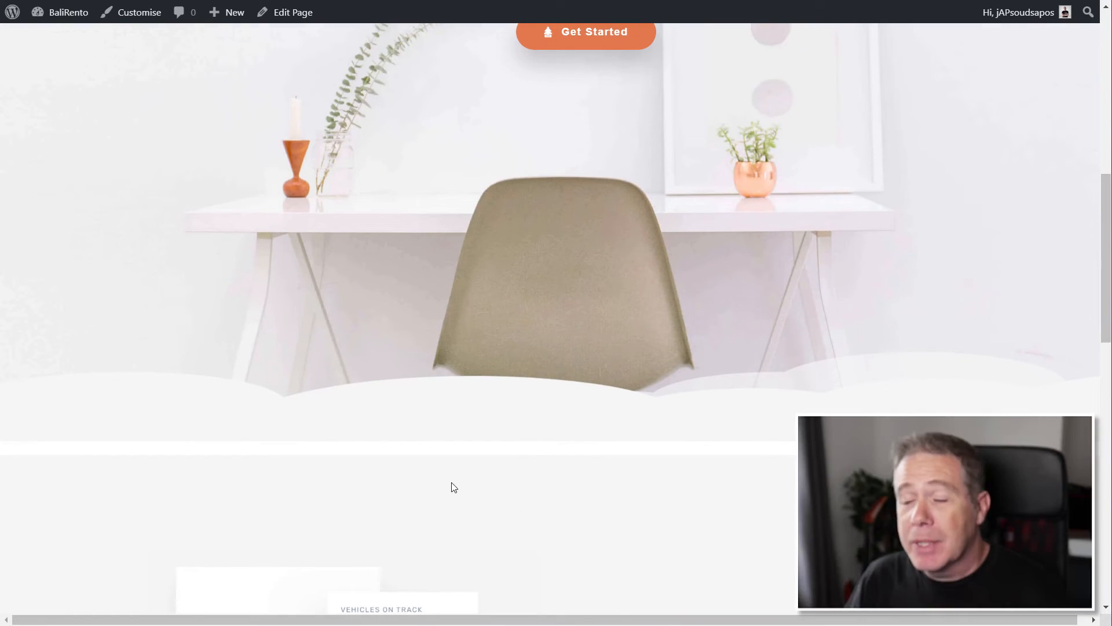
scroll(454, 487, down, 4)
scroll(452, 487, down, 3)
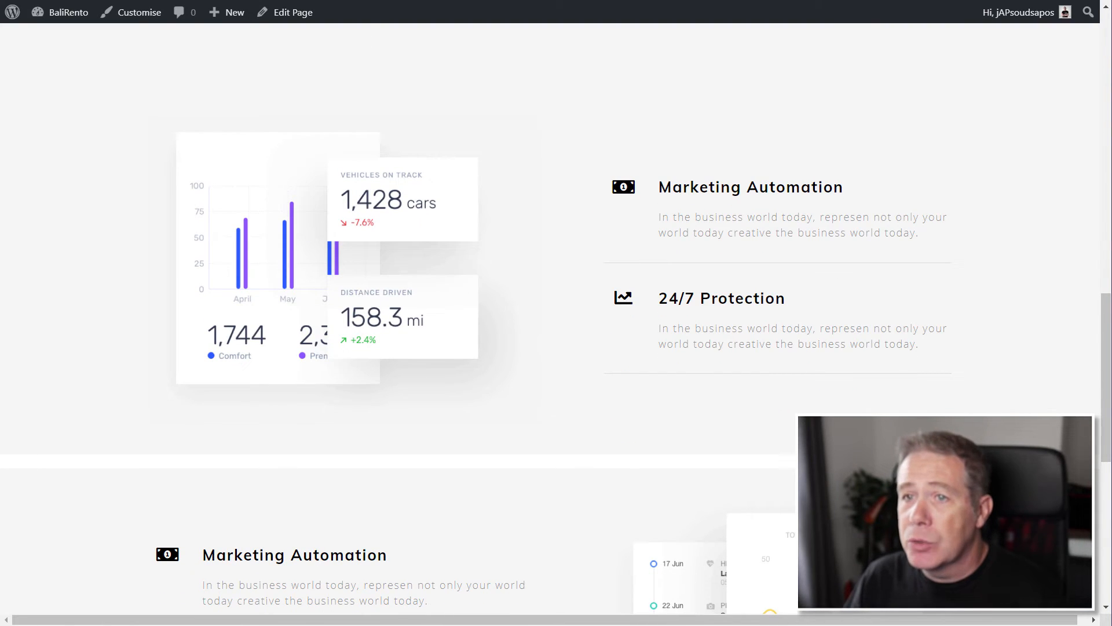
- Return to the page editor and set the header row's bottom margin to -32 px
click(347, 2)
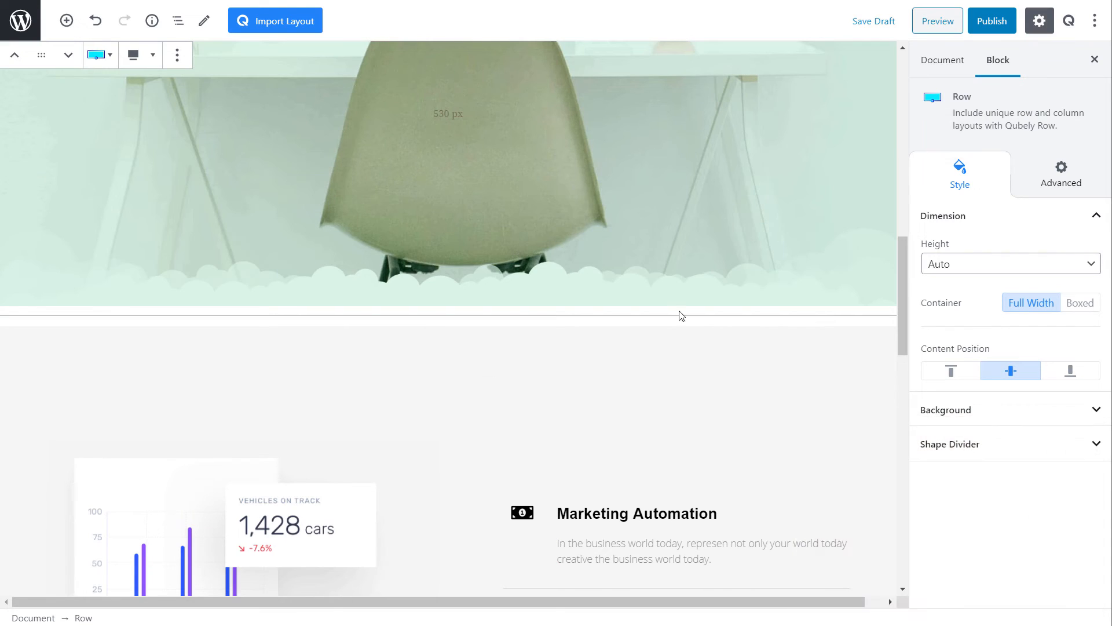
click(1059, 181)
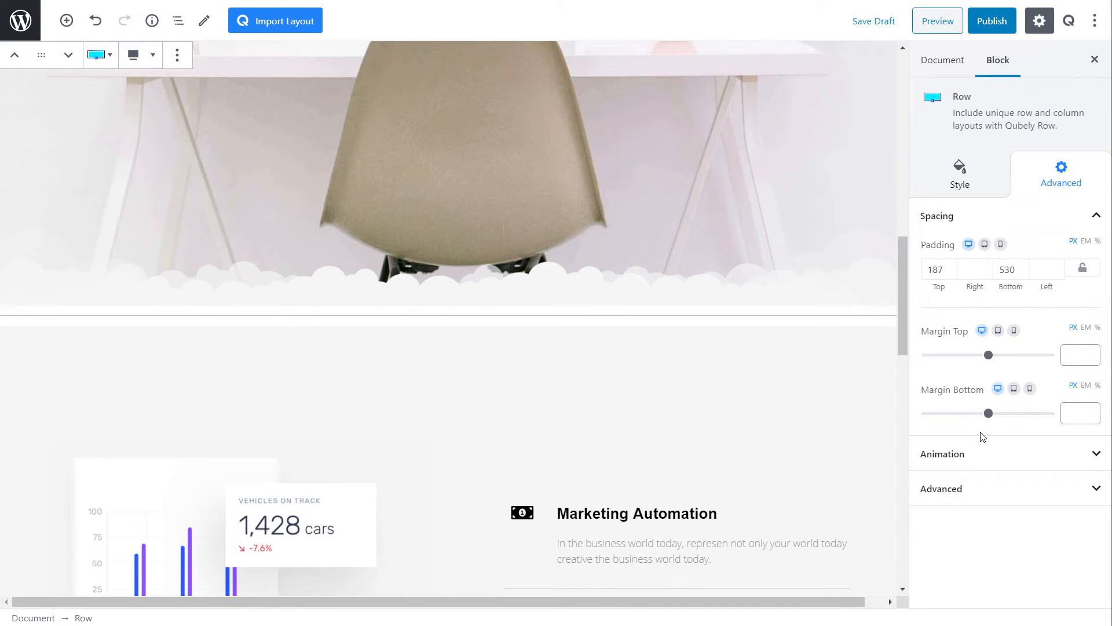
drag(989, 420, 977, 423)
scroll(603, 385, down, 9)
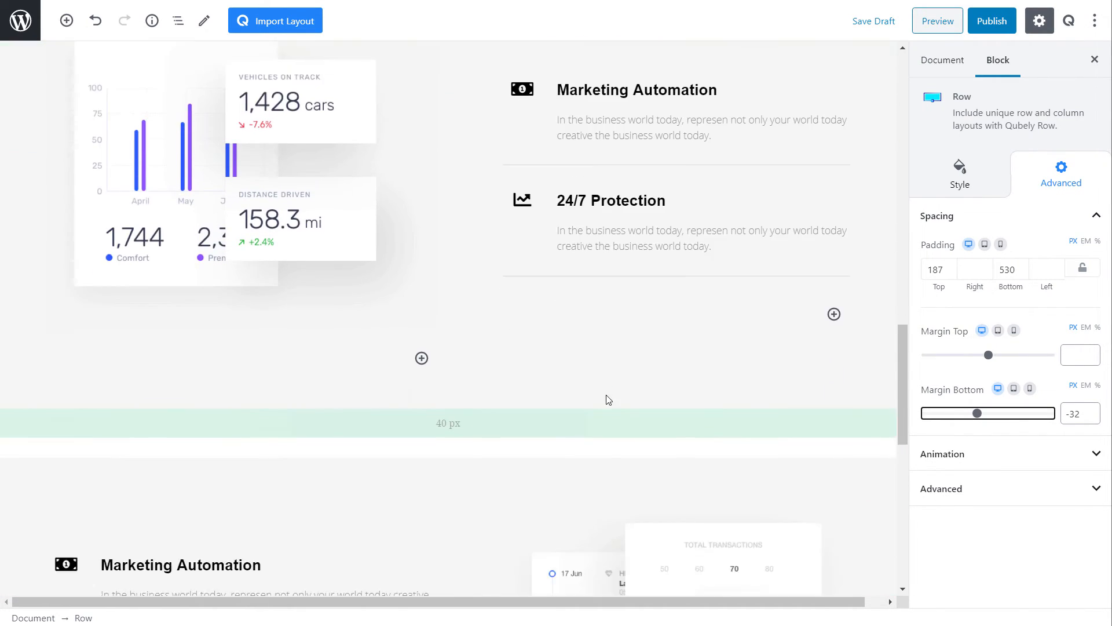
click(472, 407)
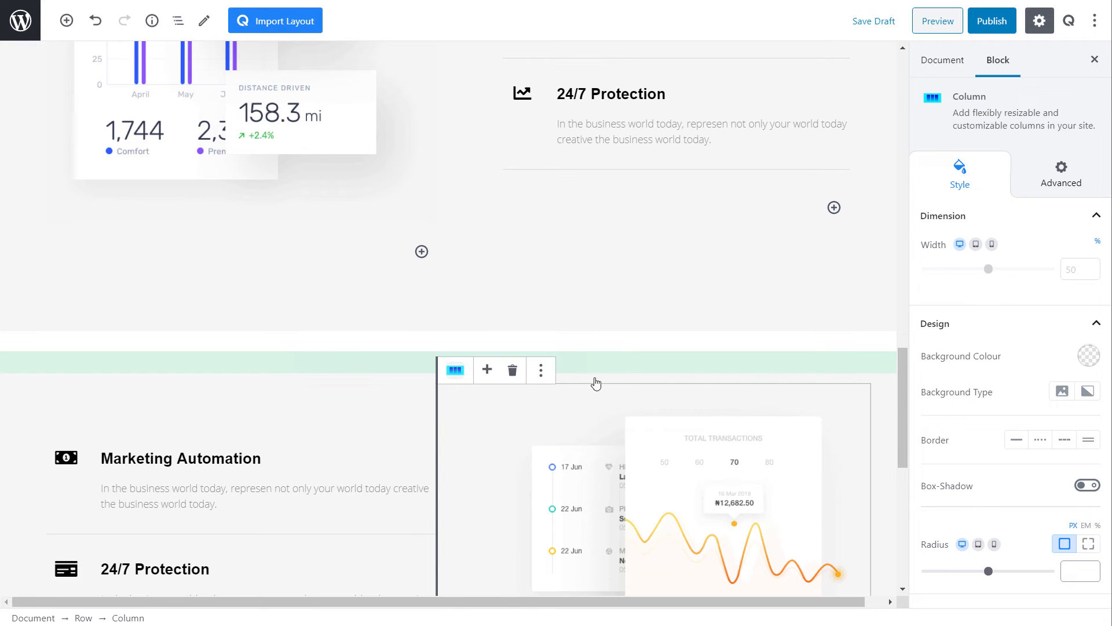
click(1070, 180)
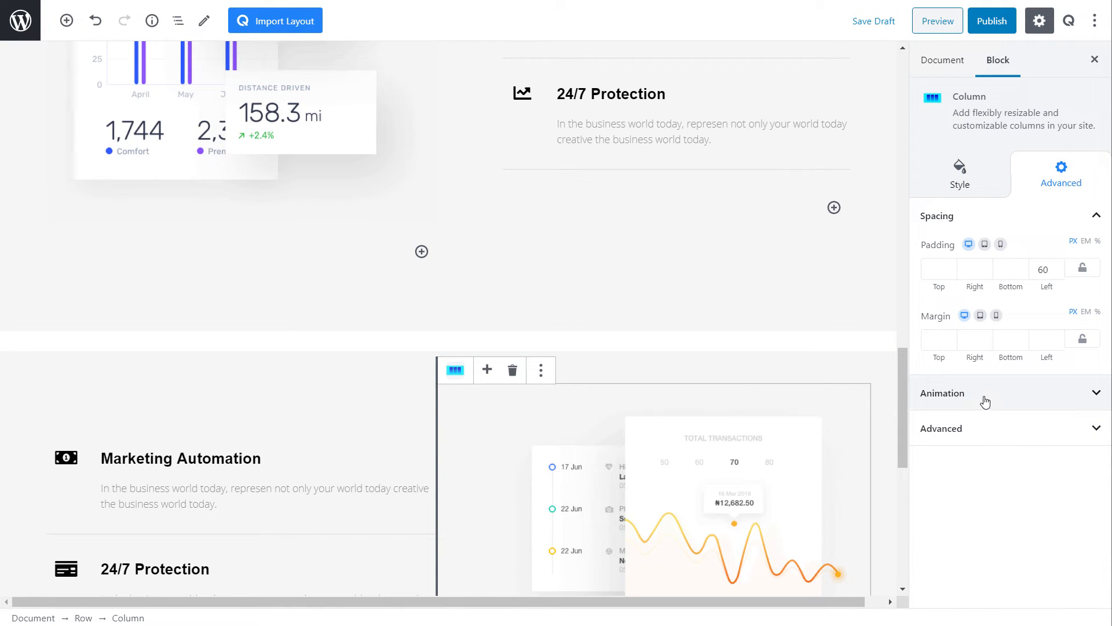
click(989, 432)
scroll(1049, 498, down, 2)
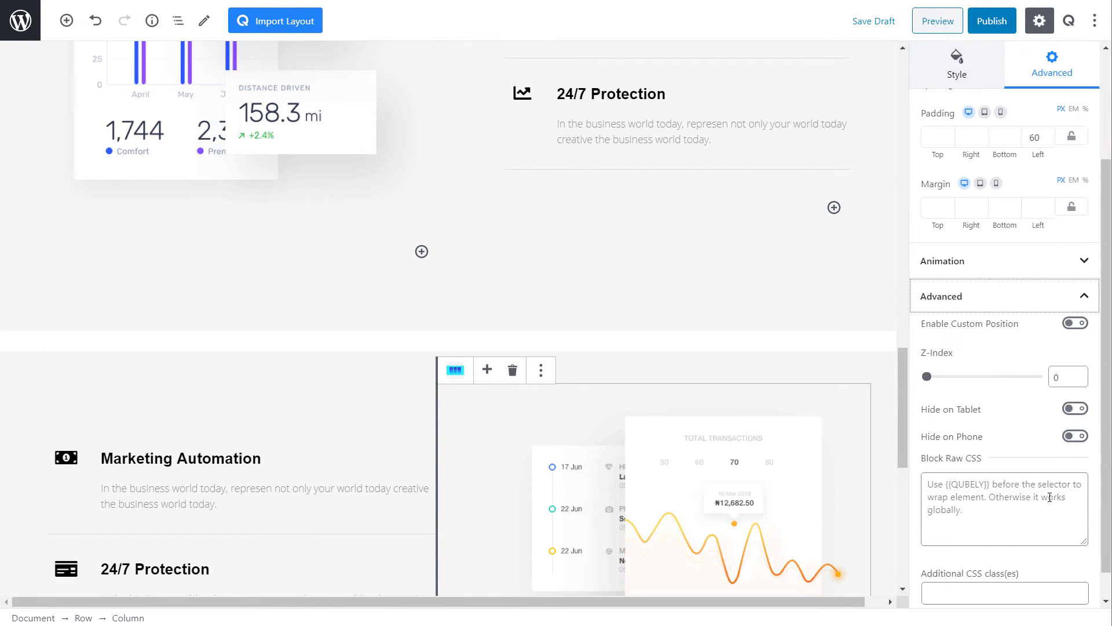
- Set the second feature row's top margin to -29 px and its bottom margin to 18 px
click(380, 388)
click(1060, 185)
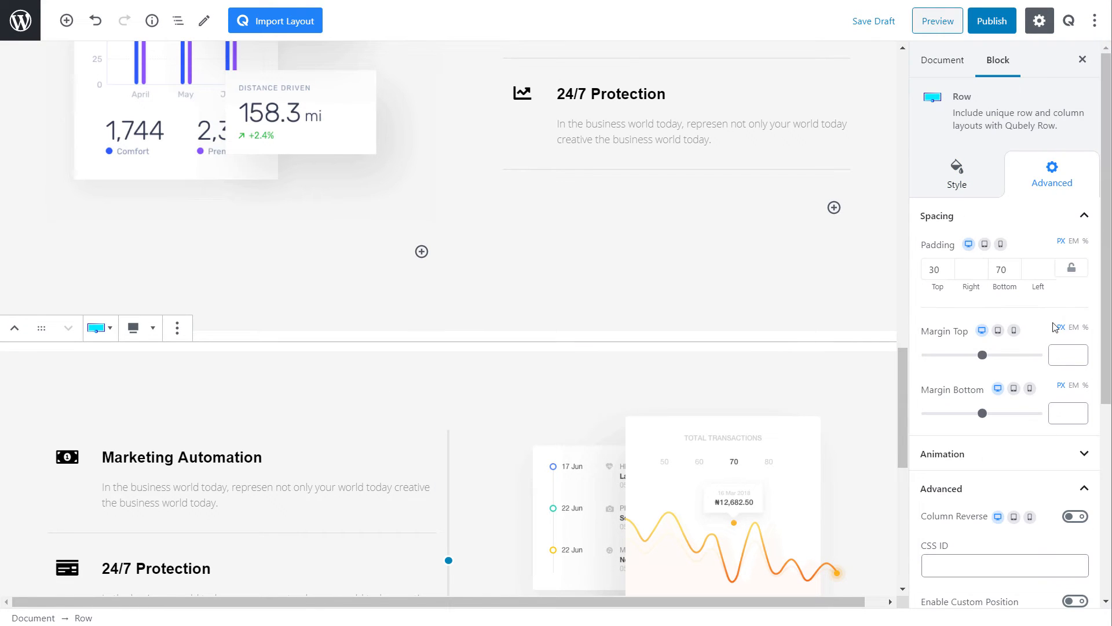
click(983, 415)
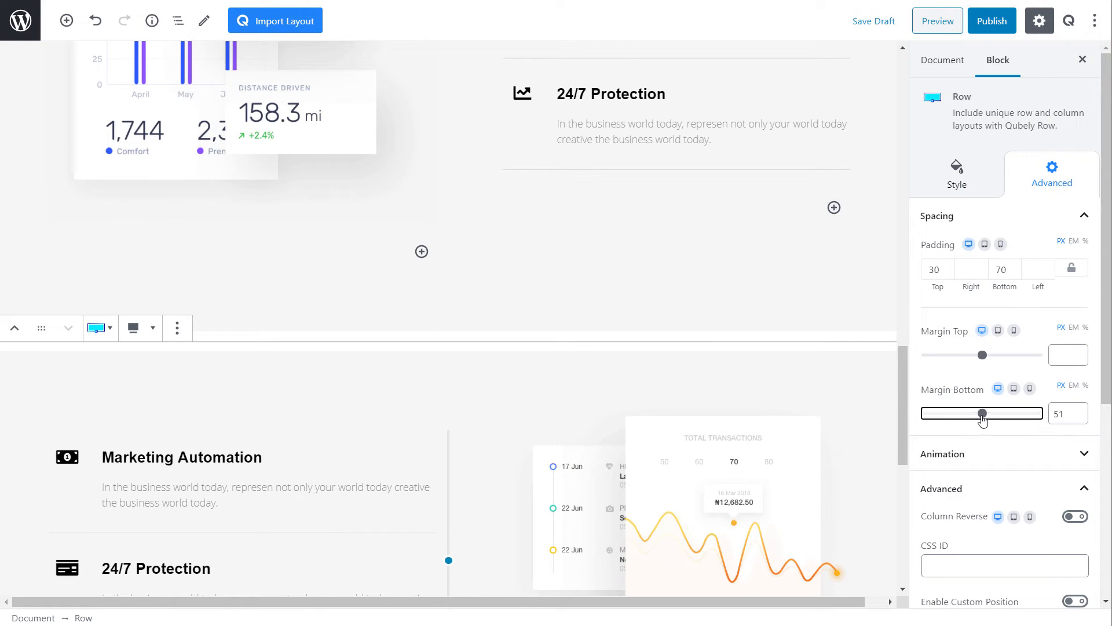
drag(982, 354, 974, 363)
drag(902, 381, 903, 302)
- Save the draft and preview the page to examine the joins between the header and feature rows
click(874, 21)
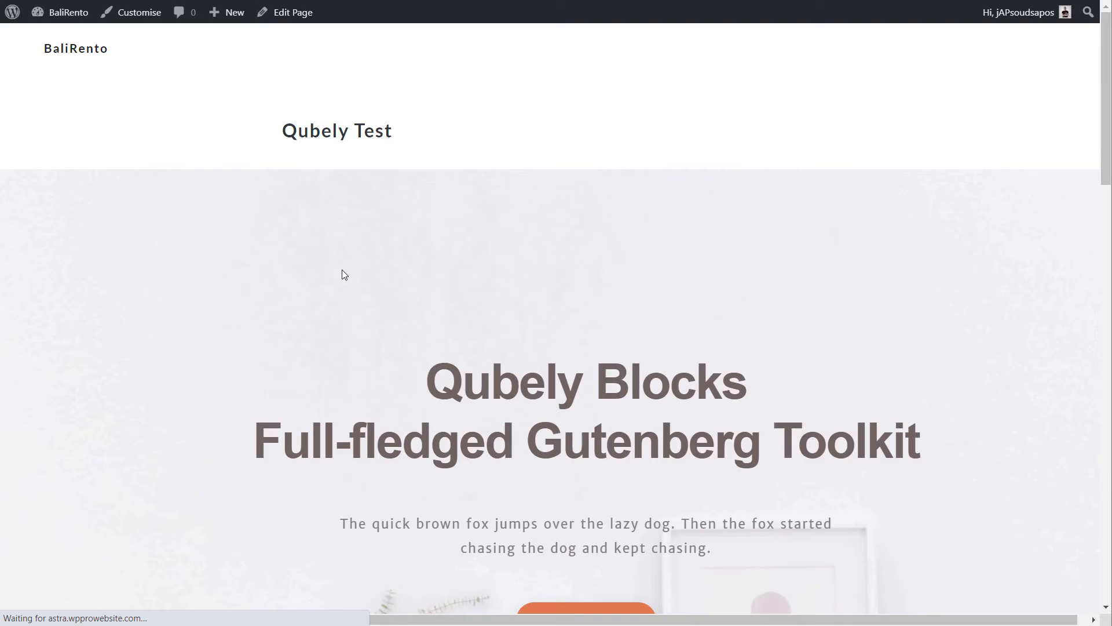
scroll(322, 323, down, 5)
scroll(322, 324, down, 12)
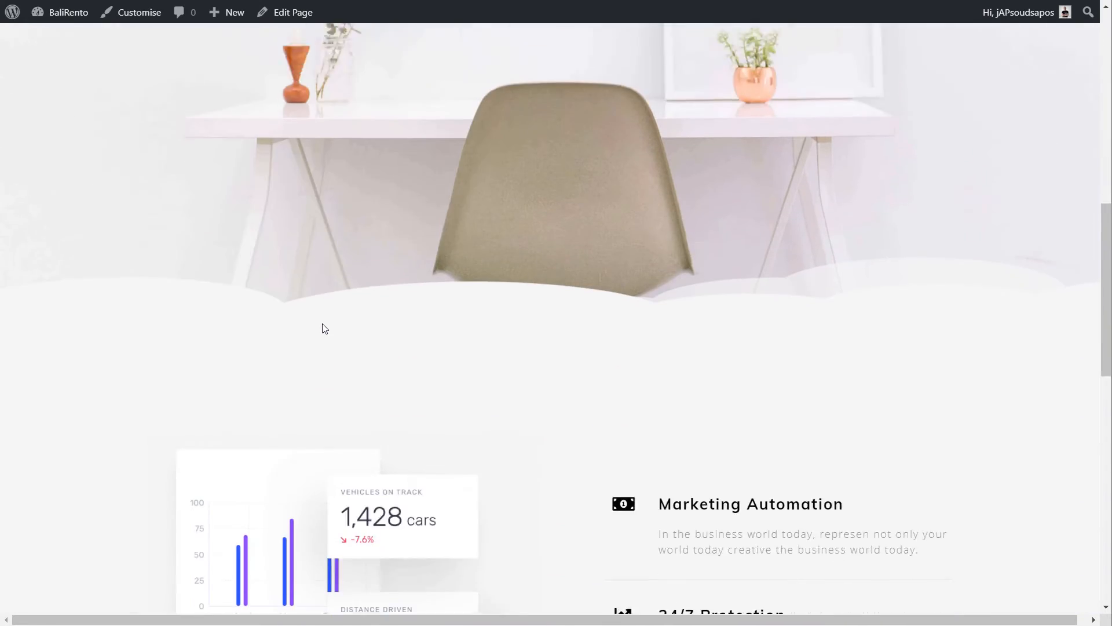
scroll(322, 327, down, 4)
scroll(322, 327, up, 7)
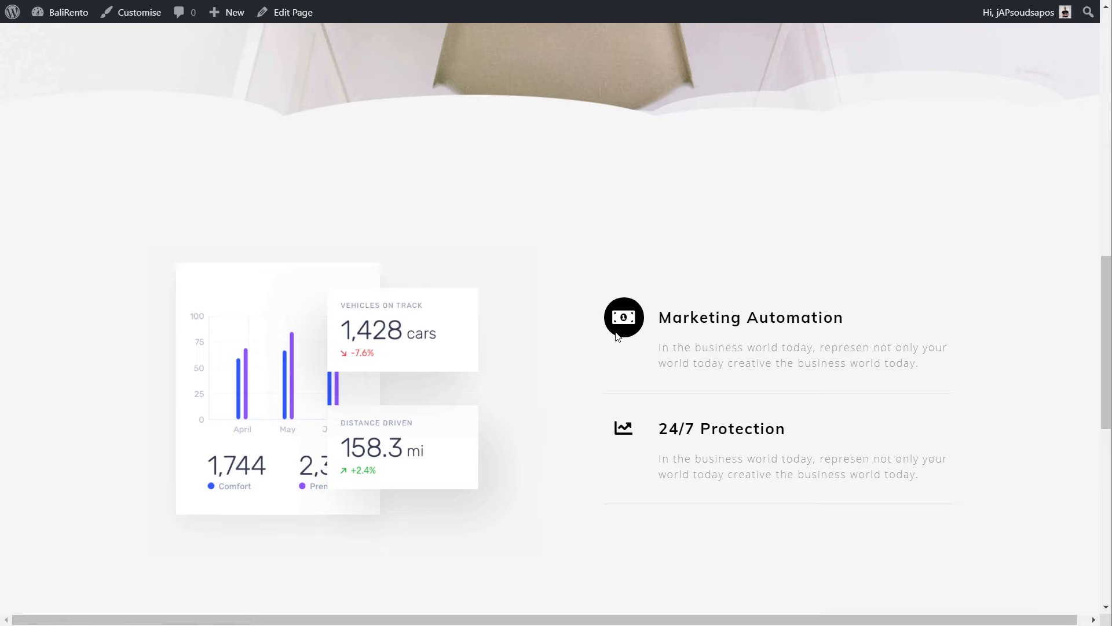
scroll(617, 335, up, 6)
scroll(616, 335, down, 3)
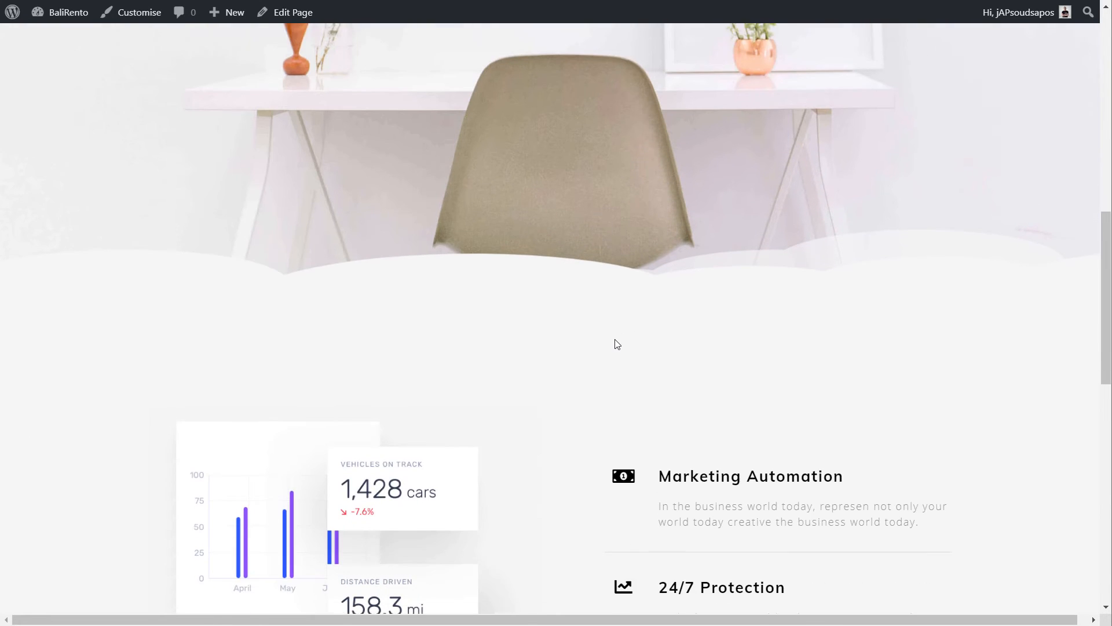
- Back in the page editor, change the header row's bottom shape divider from the clouds to the dripping shape
click(285, 12)
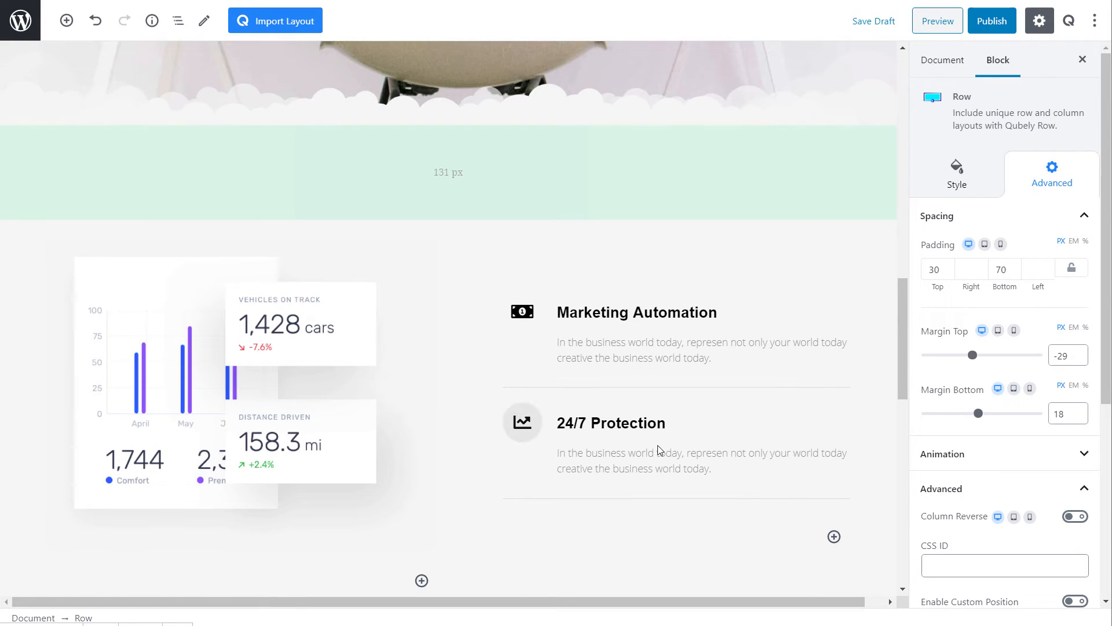
scroll(659, 445, up, 3)
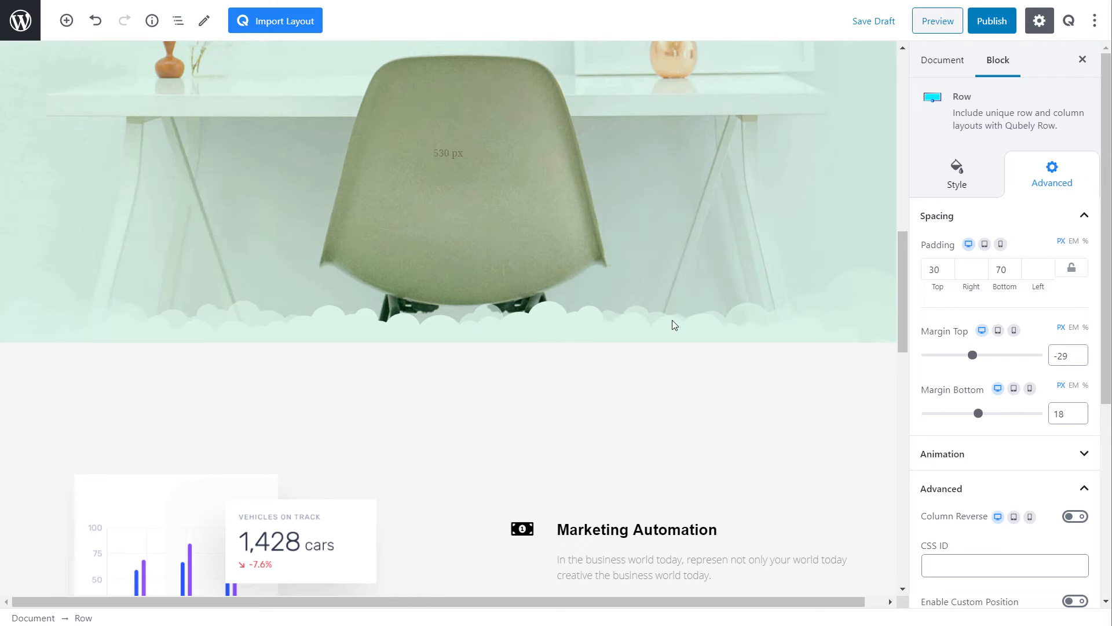
click(673, 320)
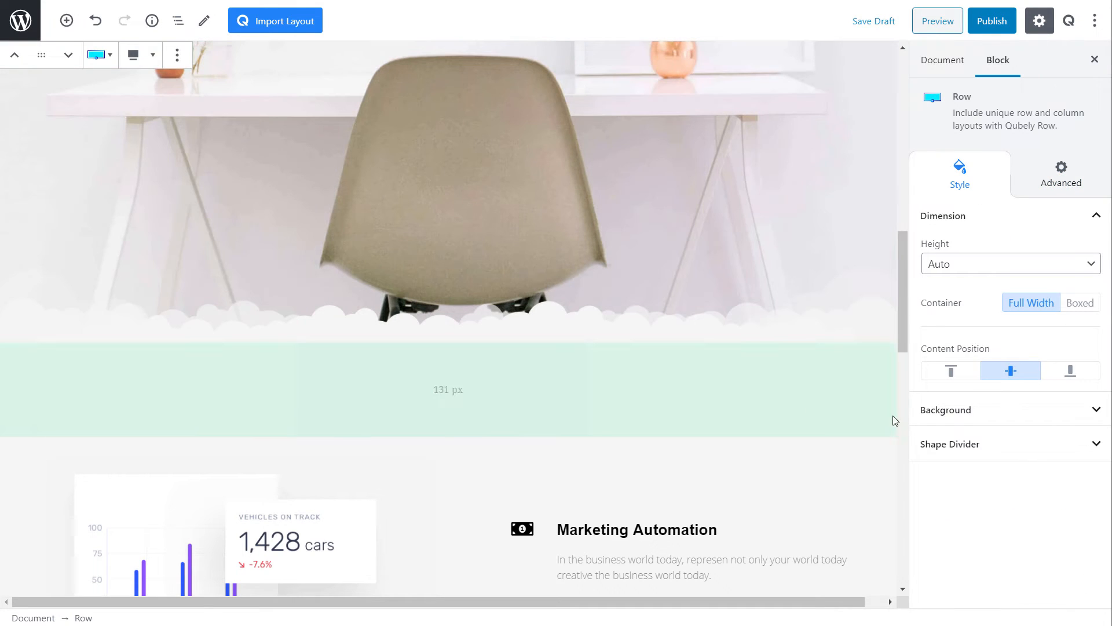
click(969, 454)
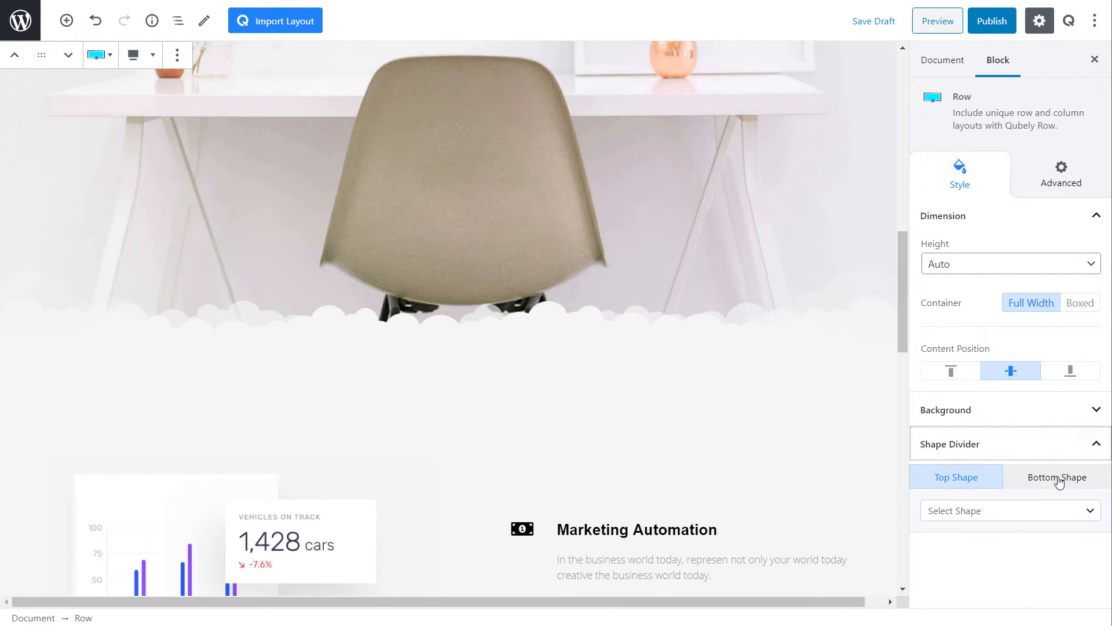
click(1056, 478)
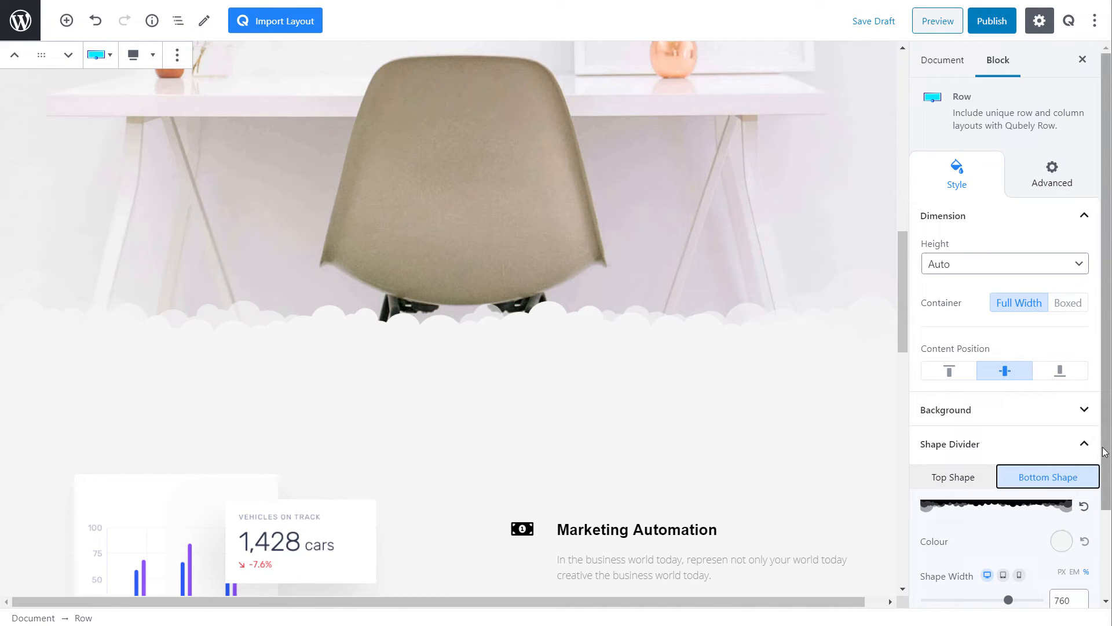
scroll(1069, 434, down, 2)
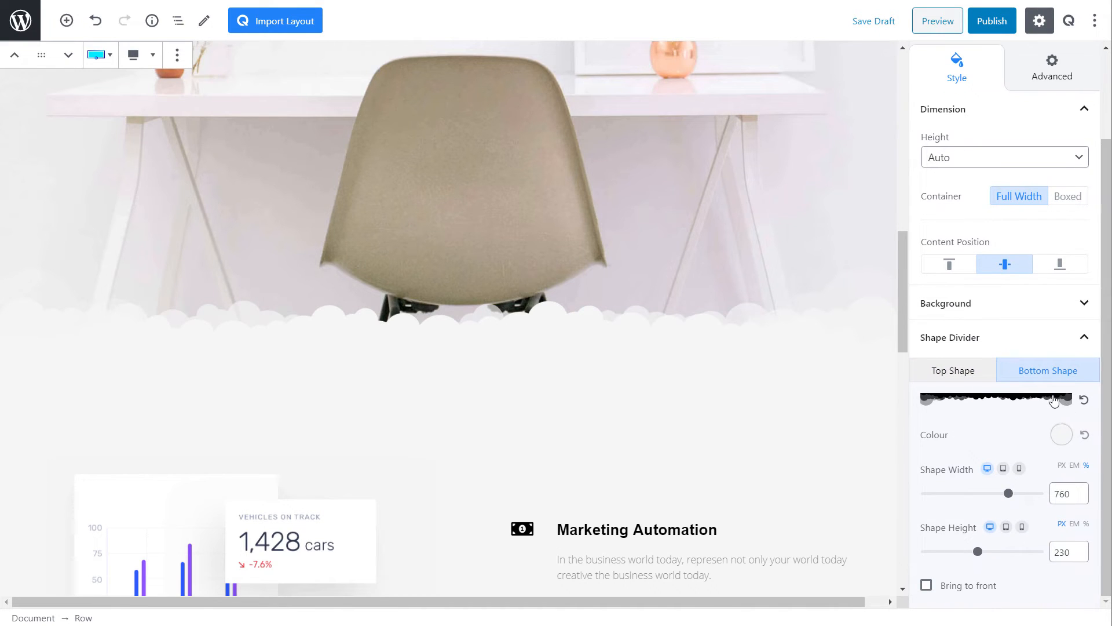
click(1055, 401)
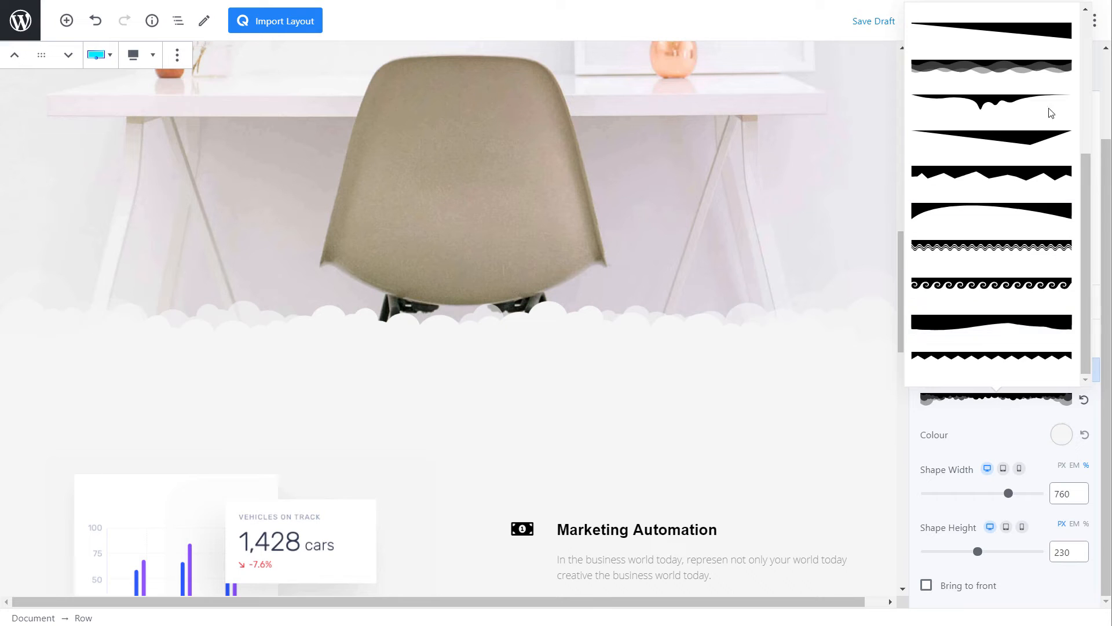
click(997, 106)
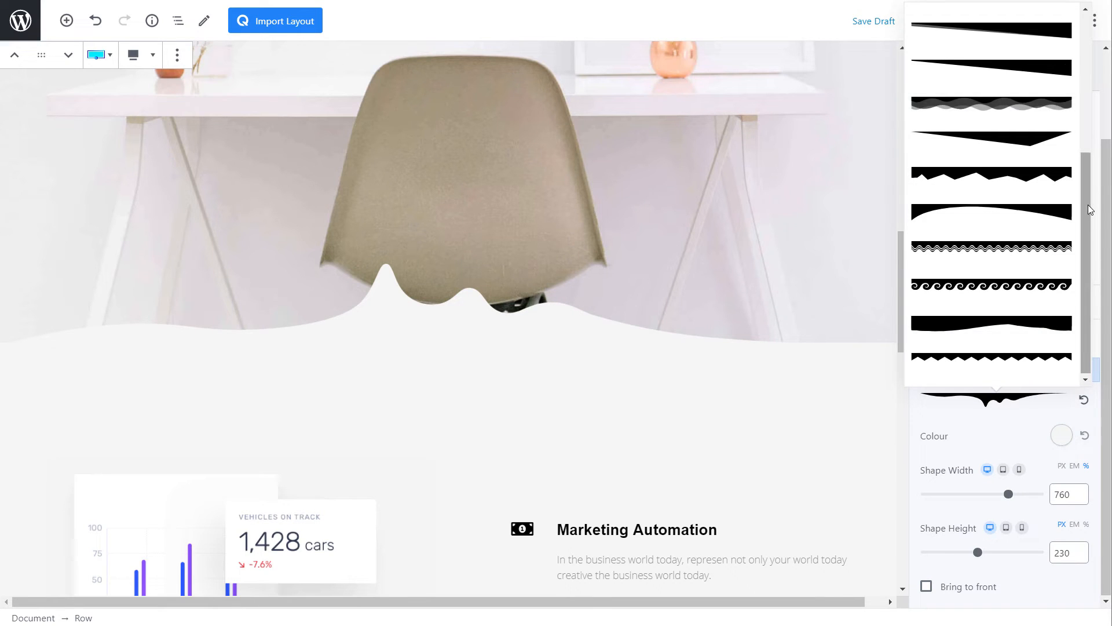
drag(1088, 204, 1088, 204)
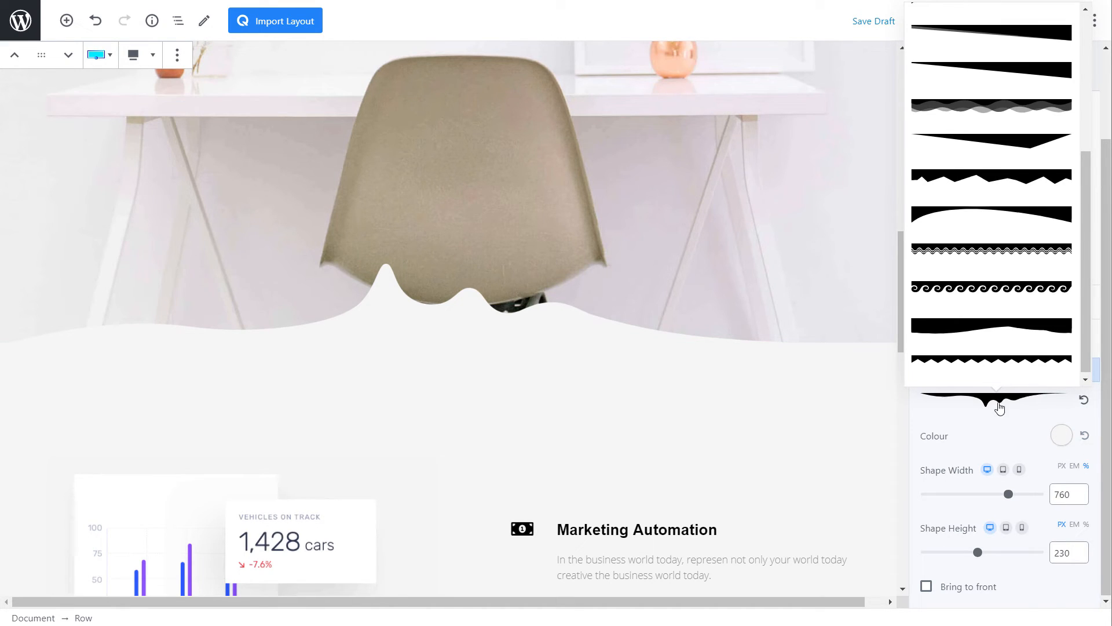
click(871, 465)
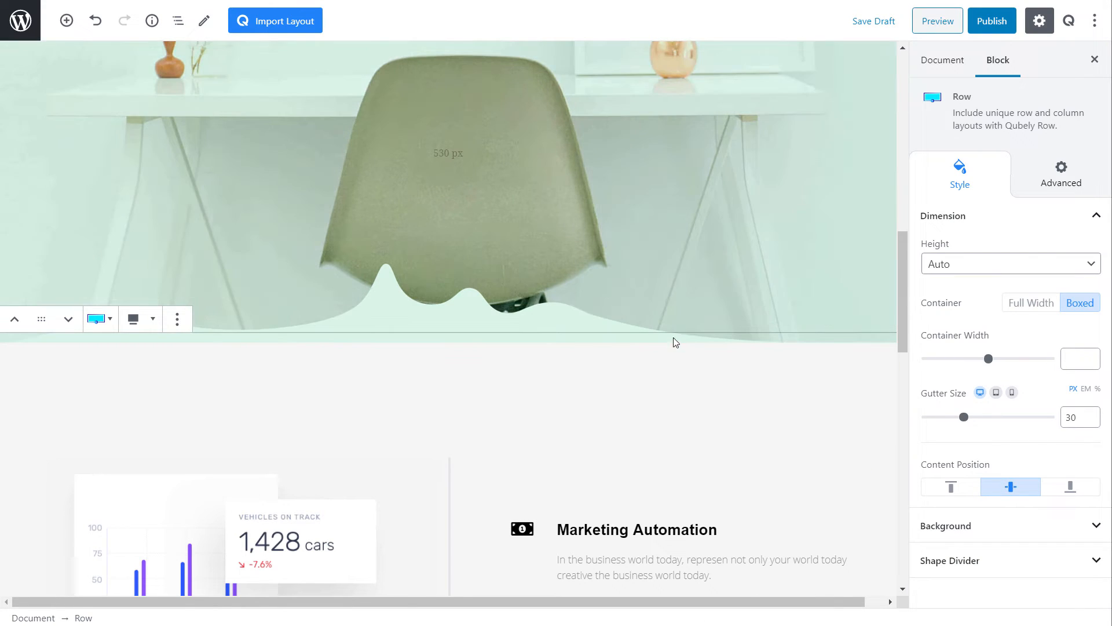
- Import the Contact 8 section from the Contact category at the end of the page
scroll(802, 407, down, 15)
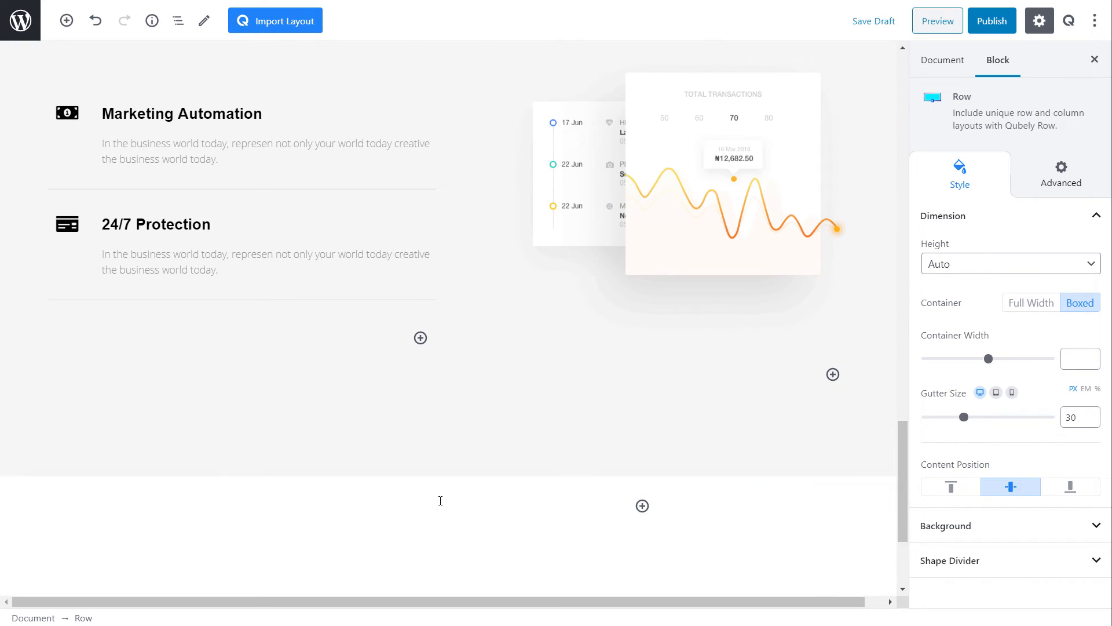
click(296, 23)
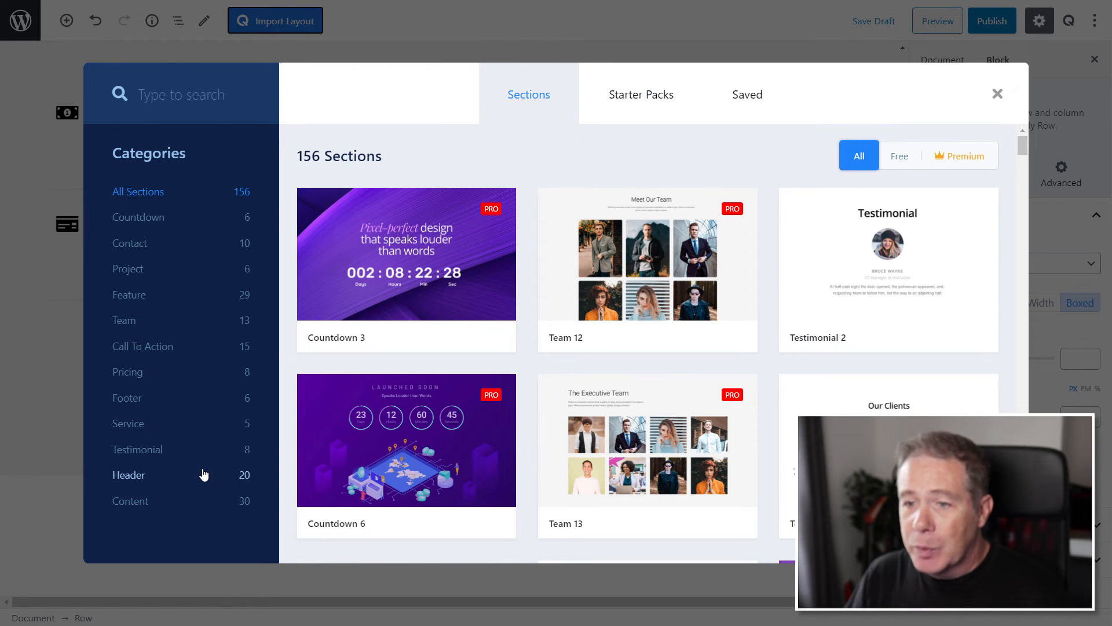
click(149, 254)
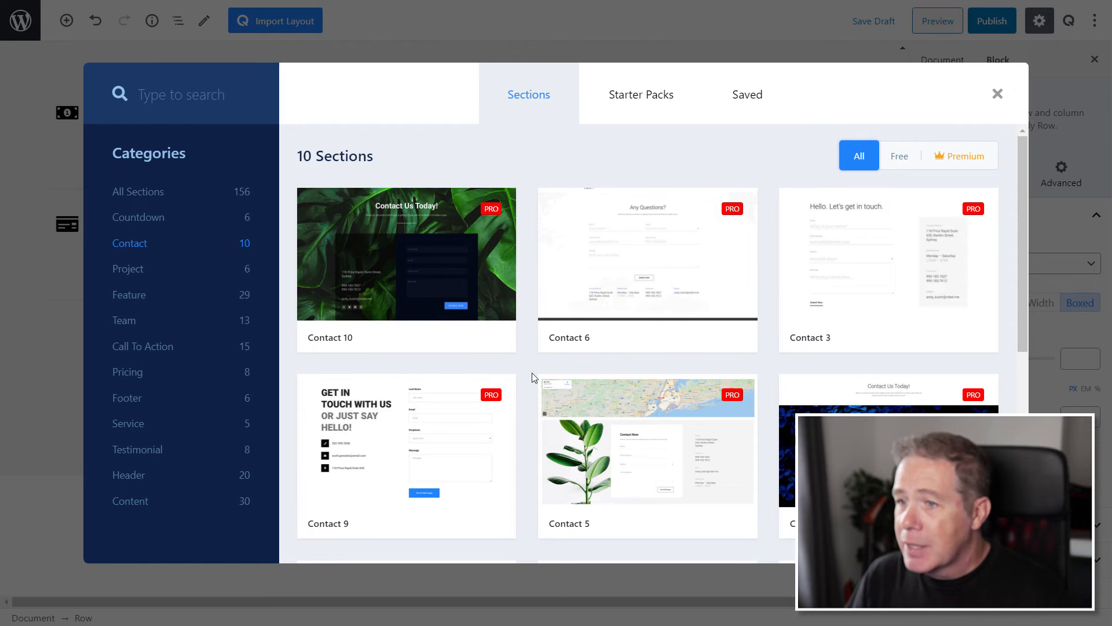
scroll(533, 377, down, 6)
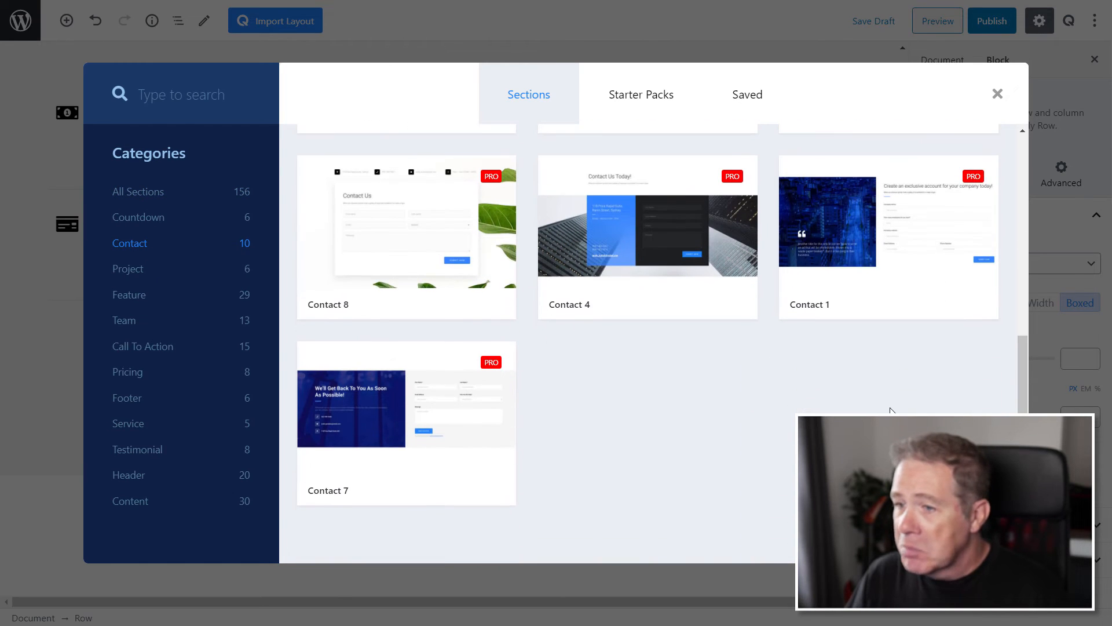
scroll(746, 425, up, 3)
mouse_move(414, 396)
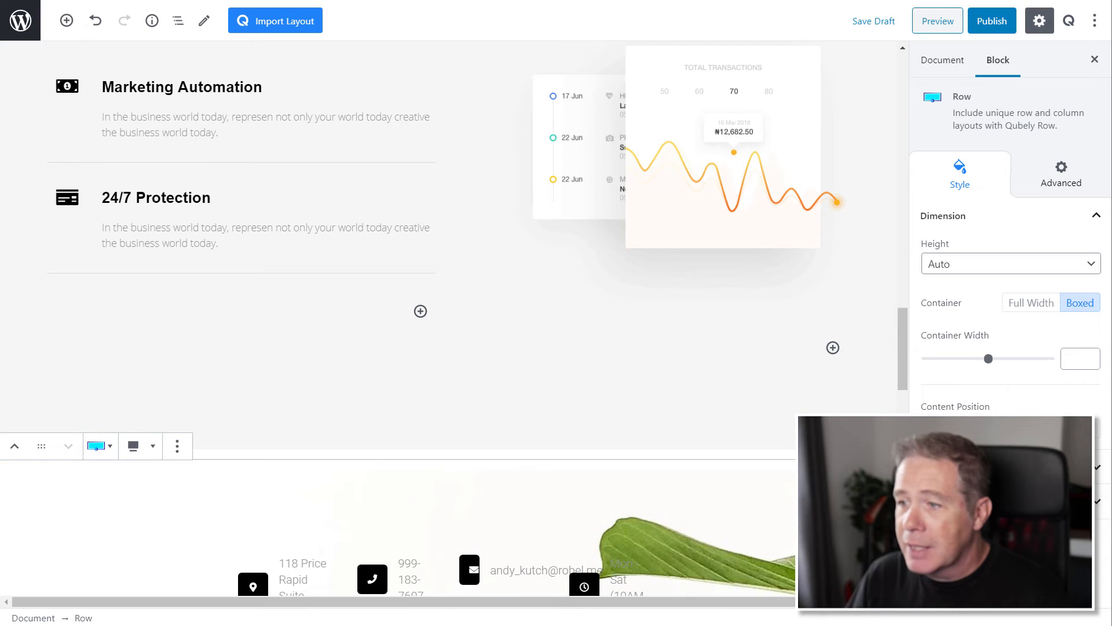
- Set the contact details row with the address, phone, e-mail and opening hours to full width
scroll(472, 561, down, 9)
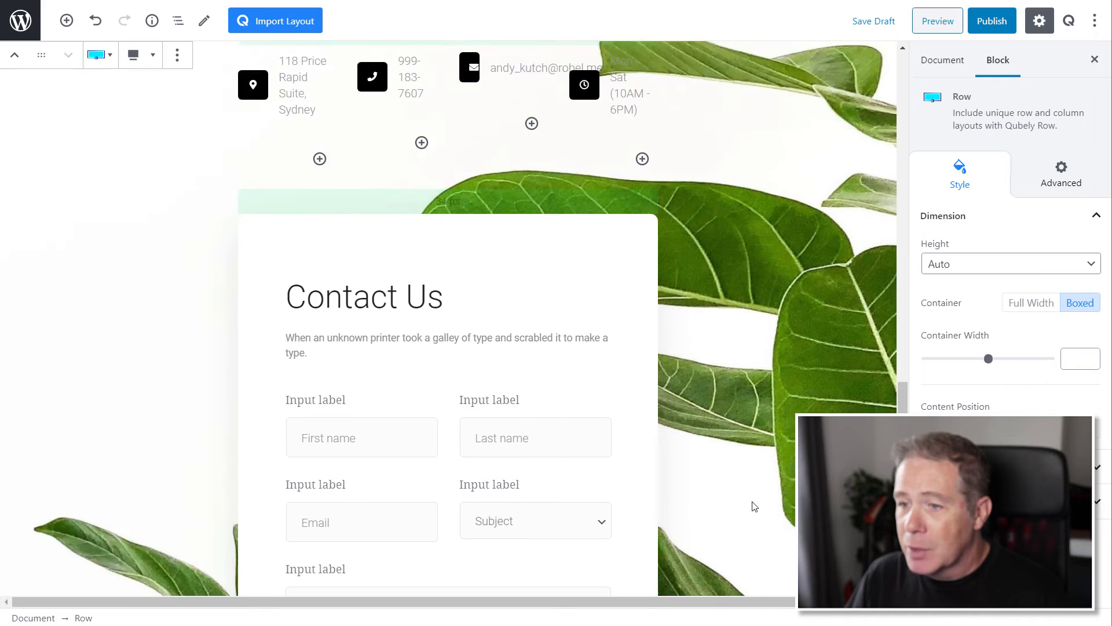
scroll(754, 507, up, 3)
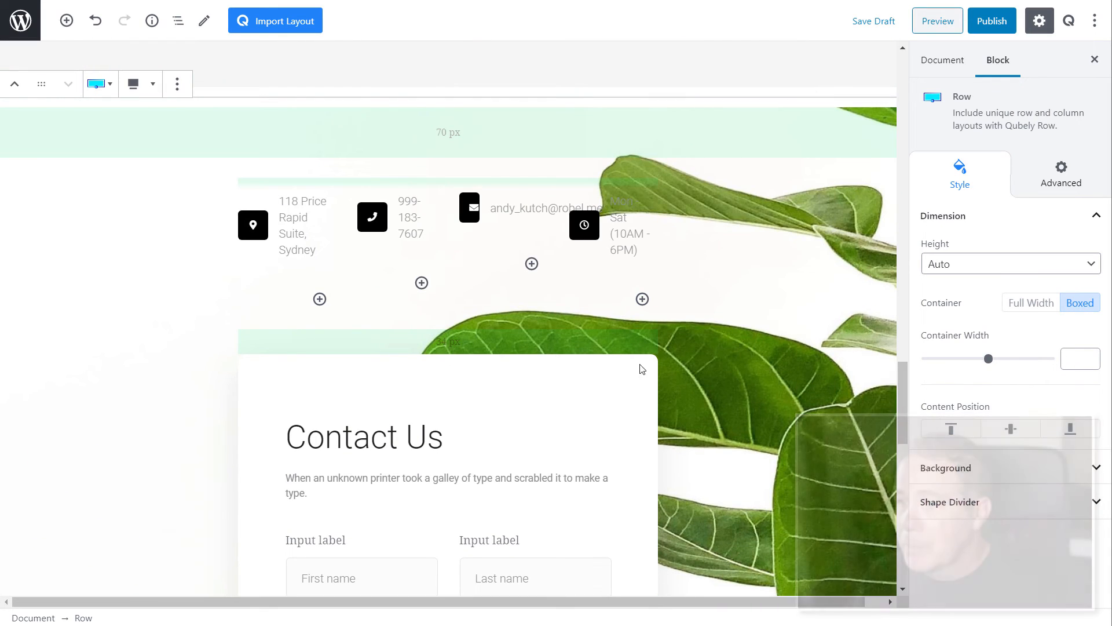
click(409, 187)
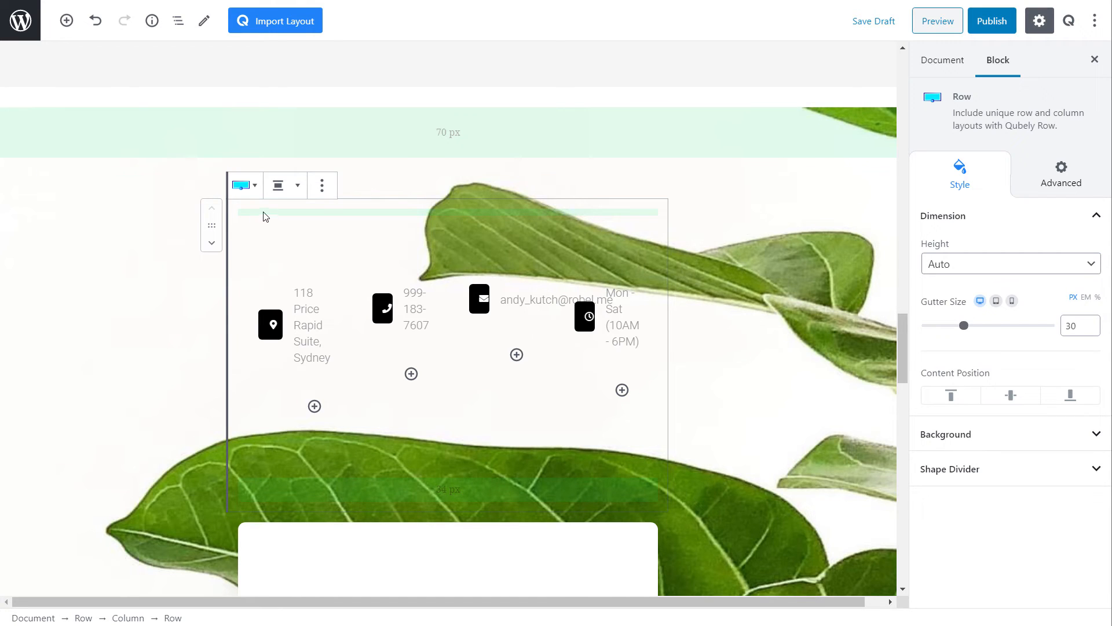
click(255, 190)
click(323, 188)
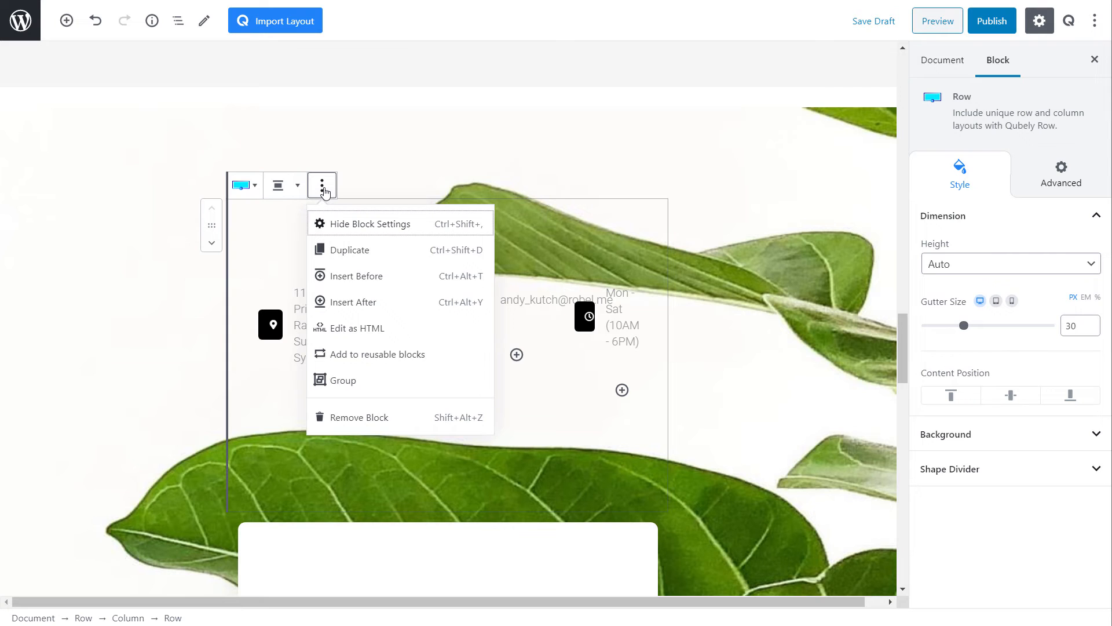
click(323, 186)
click(298, 186)
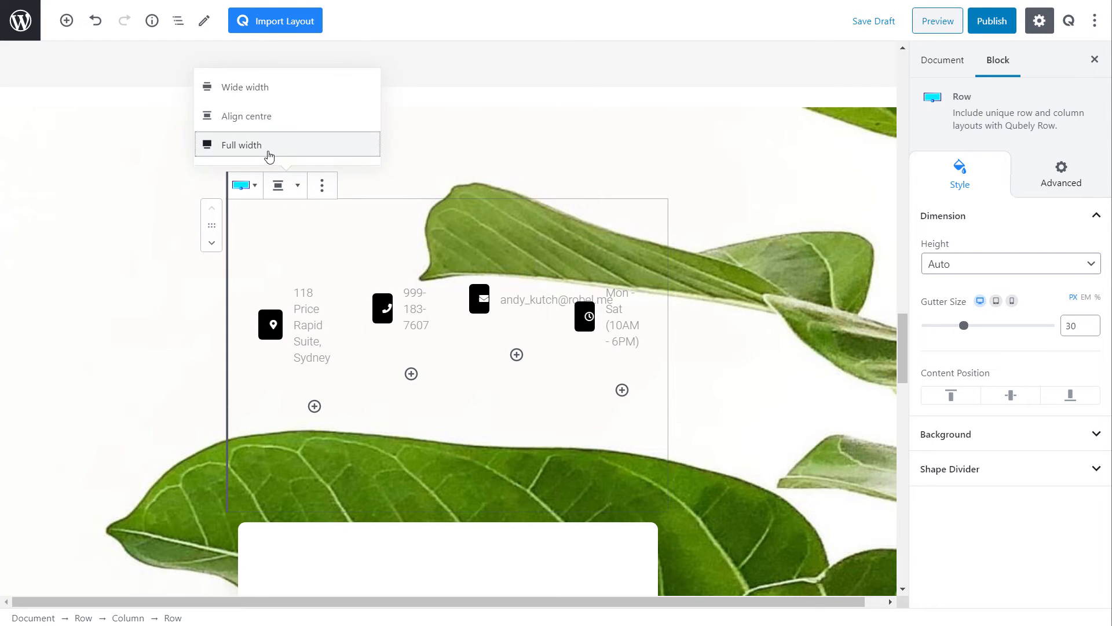
click(268, 156)
- Examine the contact form section in the editor and the joins between the header and feature rows in the preview and editor
scroll(625, 542, down, 15)
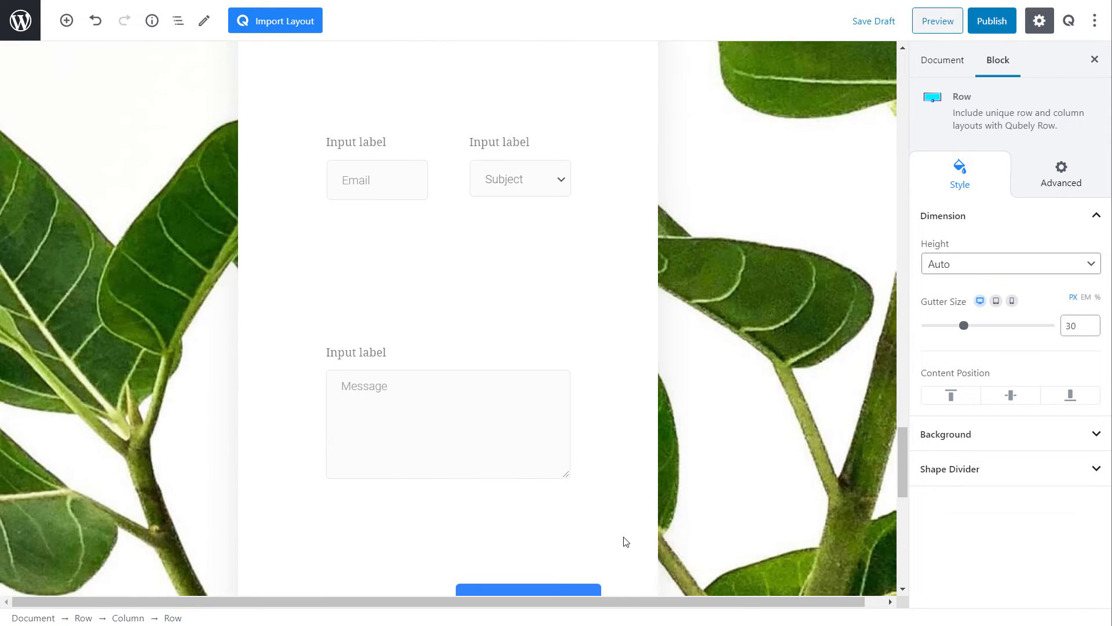
scroll(626, 542, down, 5)
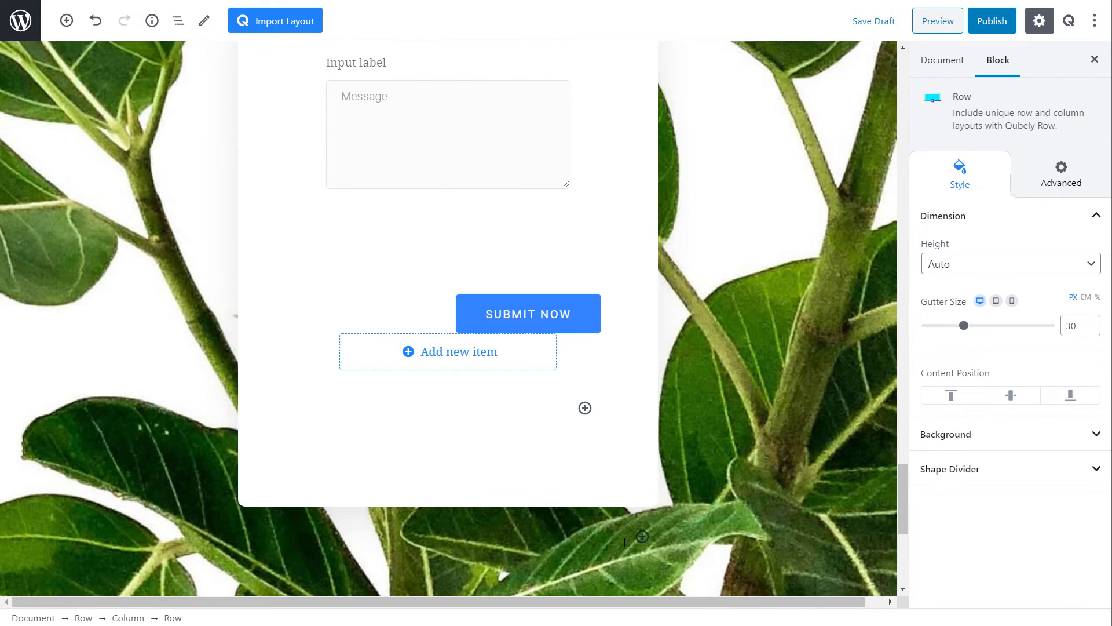
scroll(623, 536, up, 15)
scroll(580, 498, up, 1)
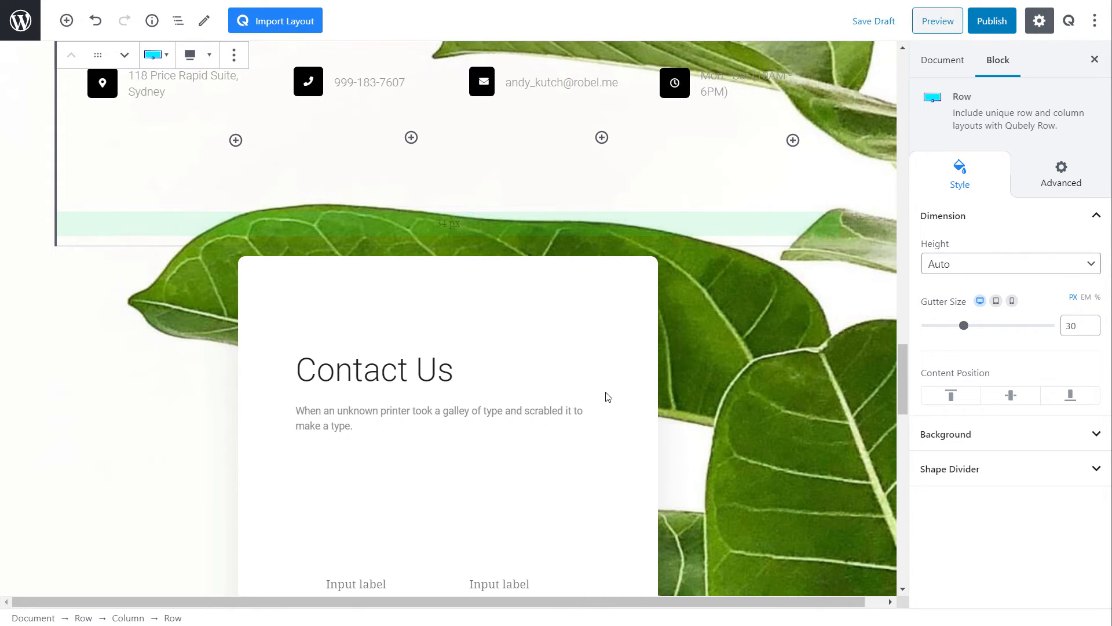
scroll(721, 505, up, 3)
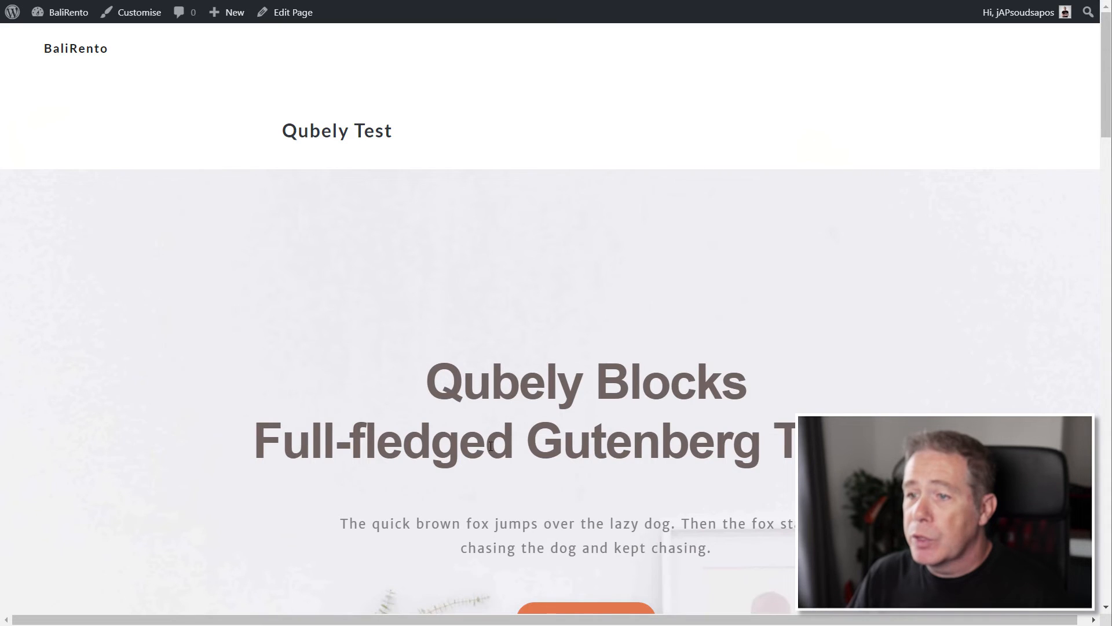
scroll(701, 451, down, 10)
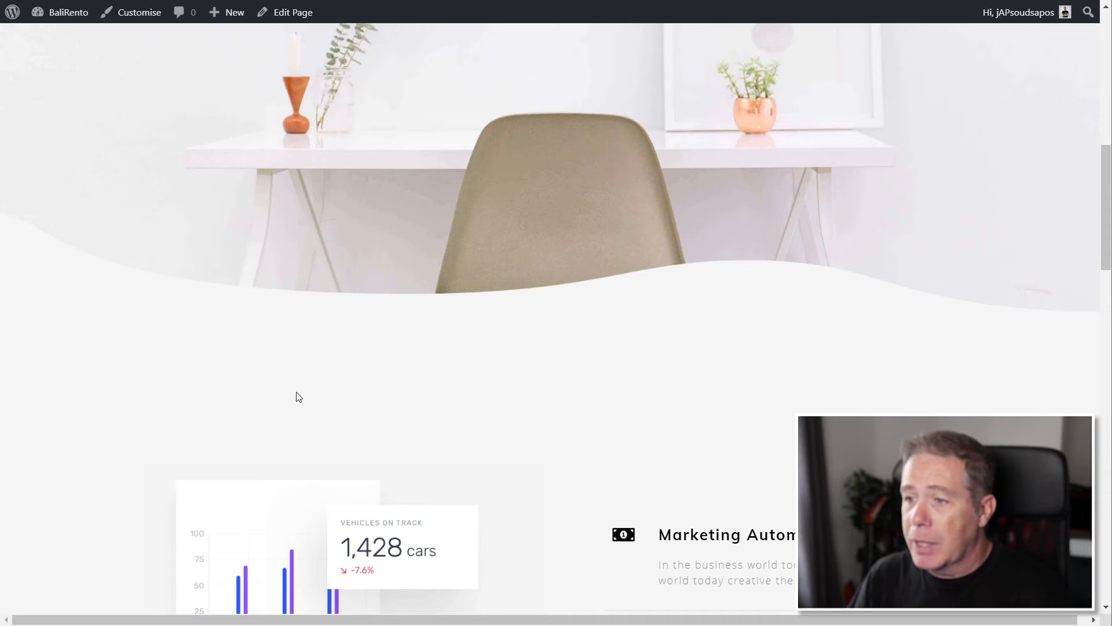
scroll(572, 198, down, 3)
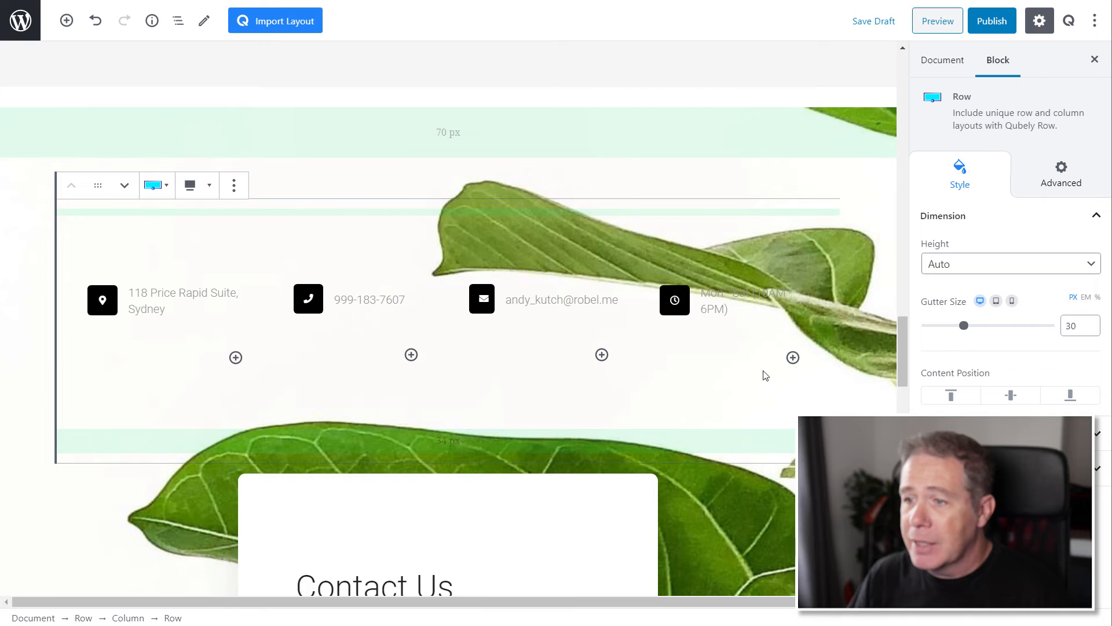
scroll(763, 376, up, 15)
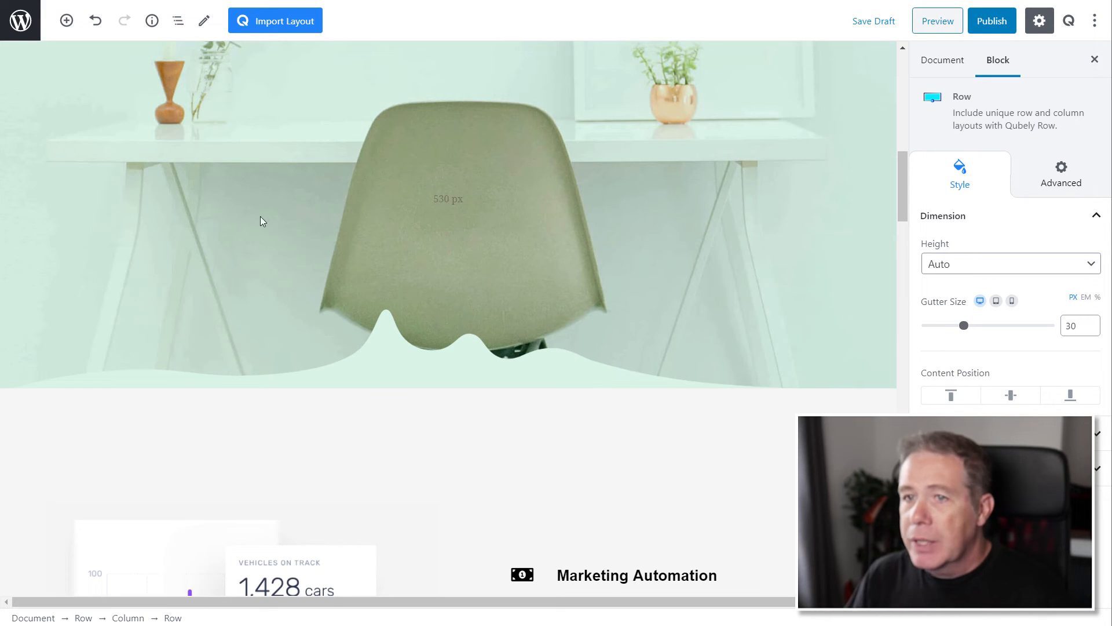
scroll(613, 433, down, 10)
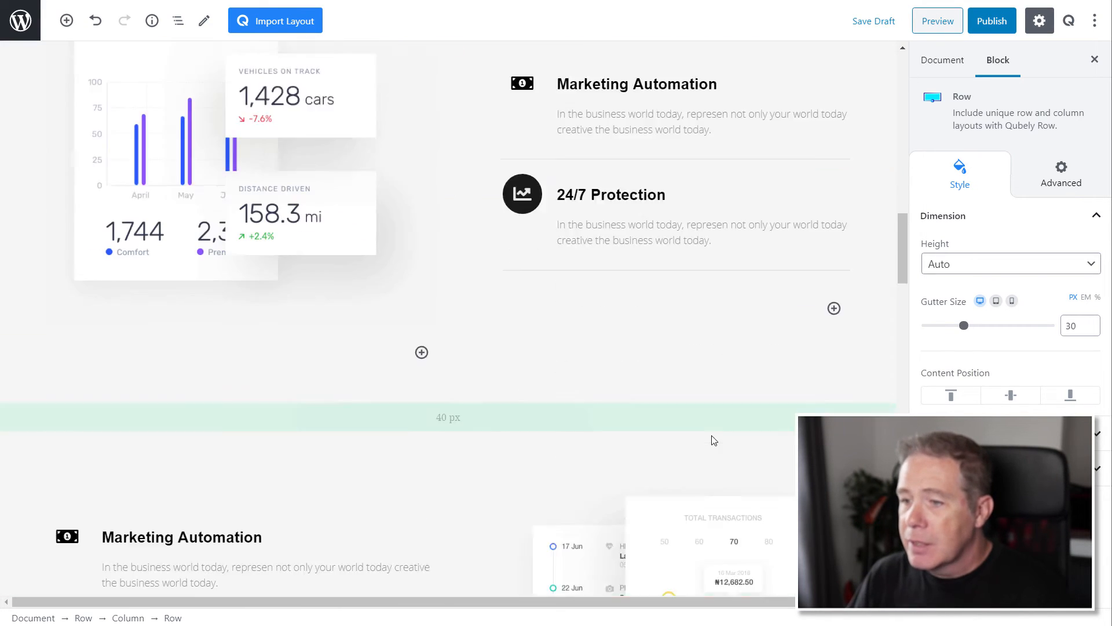
- Add a Qubely row with two equal columns at the end of the page, below the contact section
scroll(712, 440, down, 15)
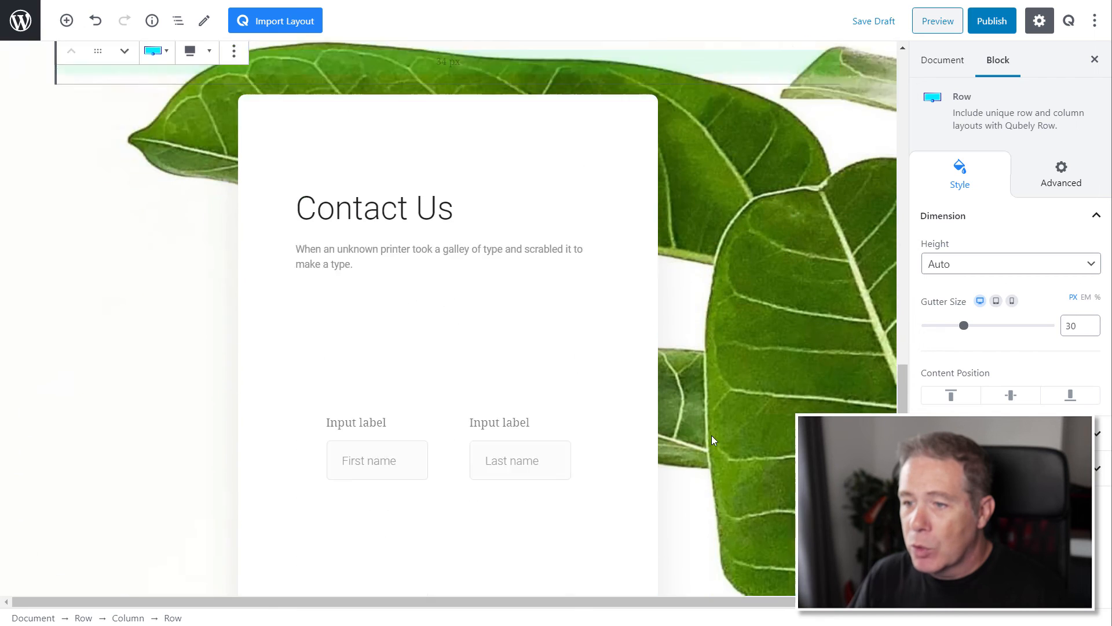
scroll(713, 439, down, 10)
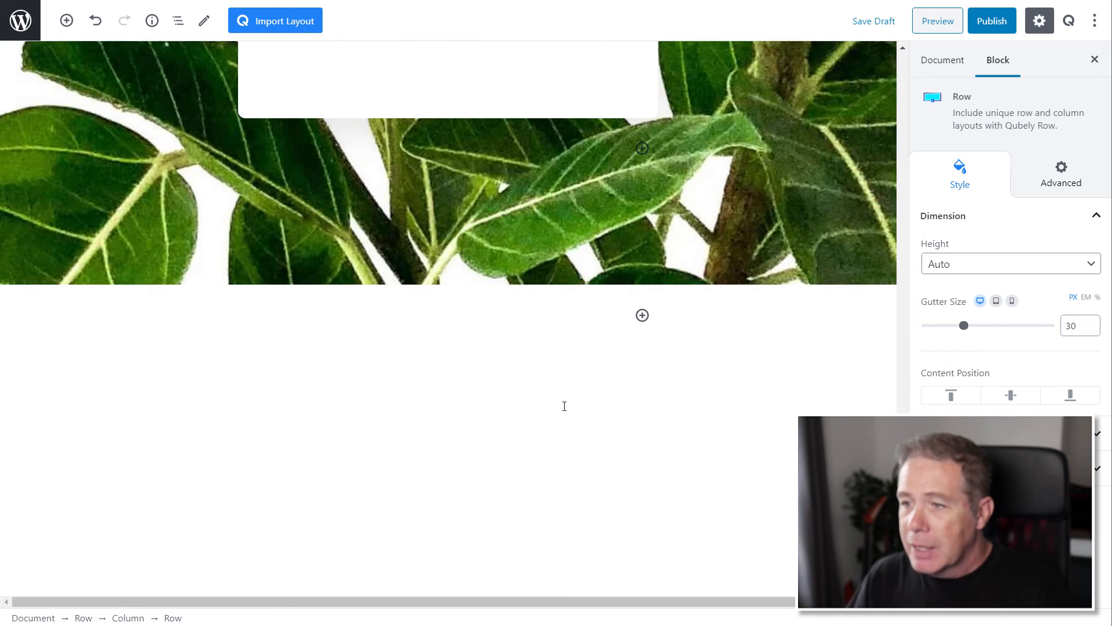
click(655, 311)
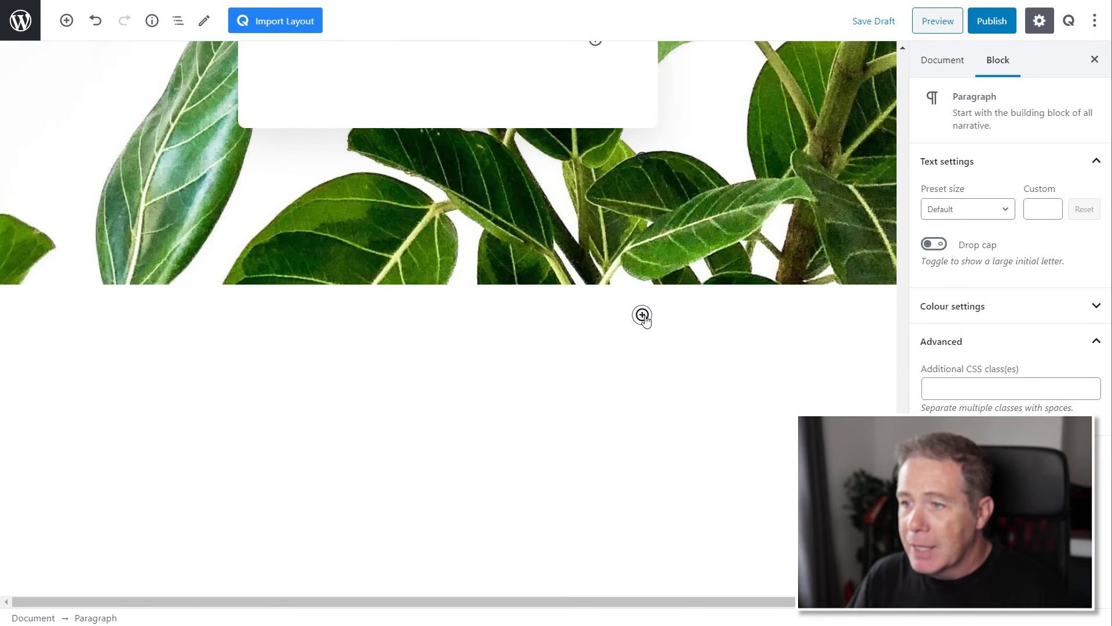
click(67, 21)
click(200, 164)
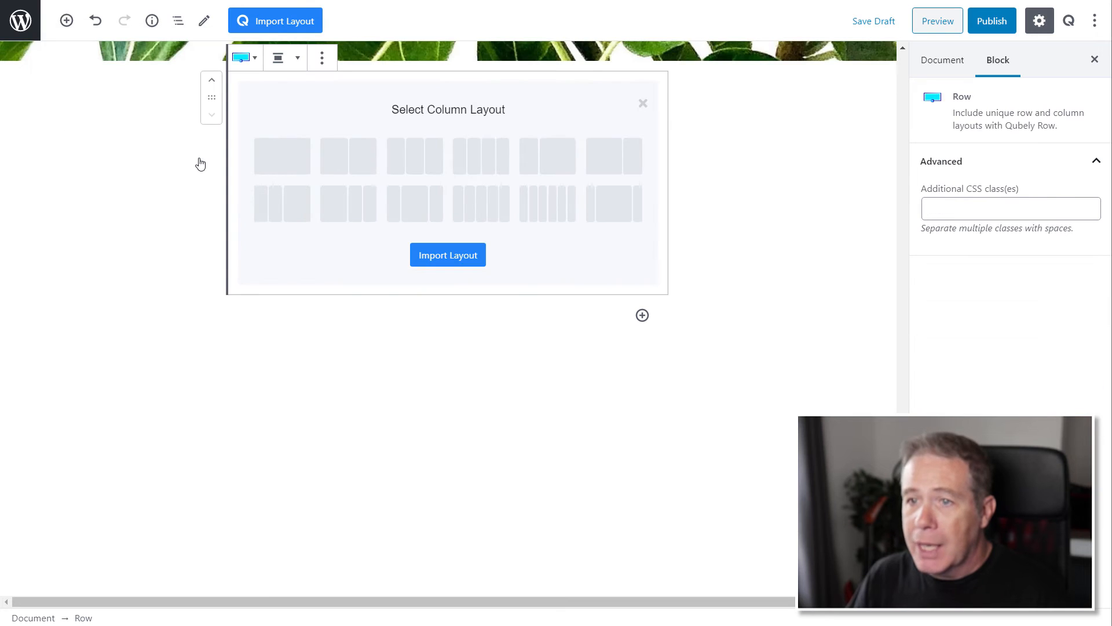
click(368, 166)
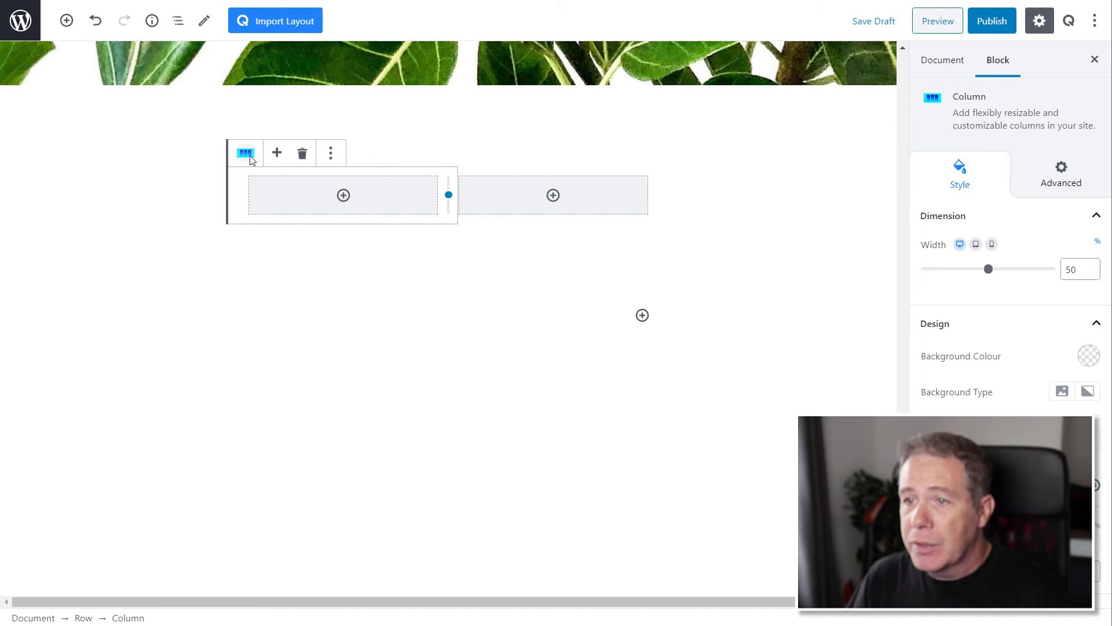
- Set the new two-column row to full width
click(329, 154)
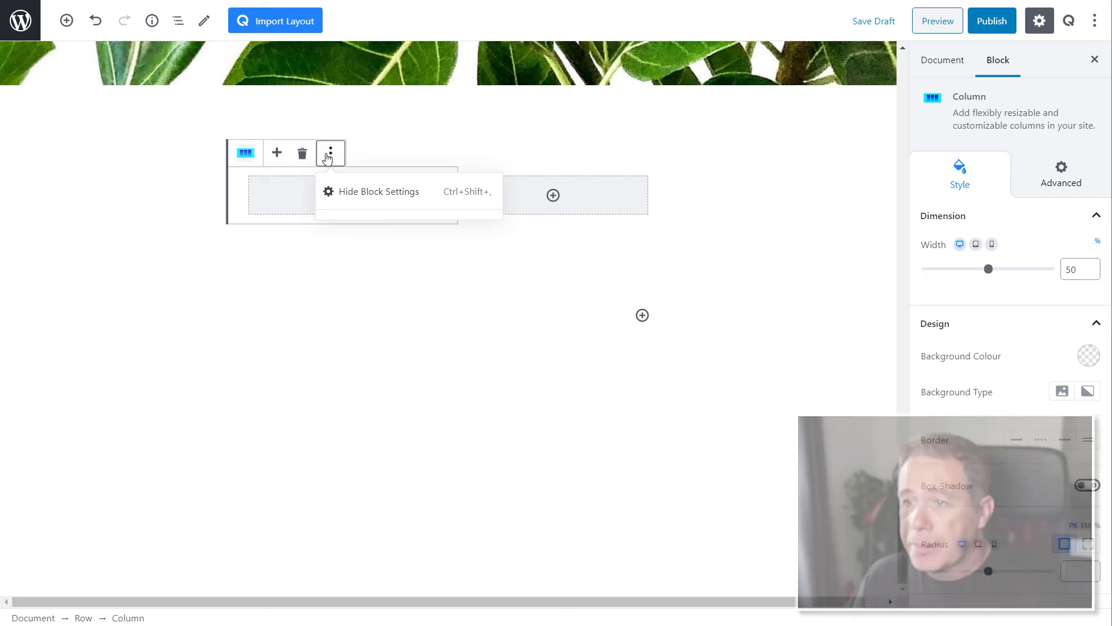
click(329, 154)
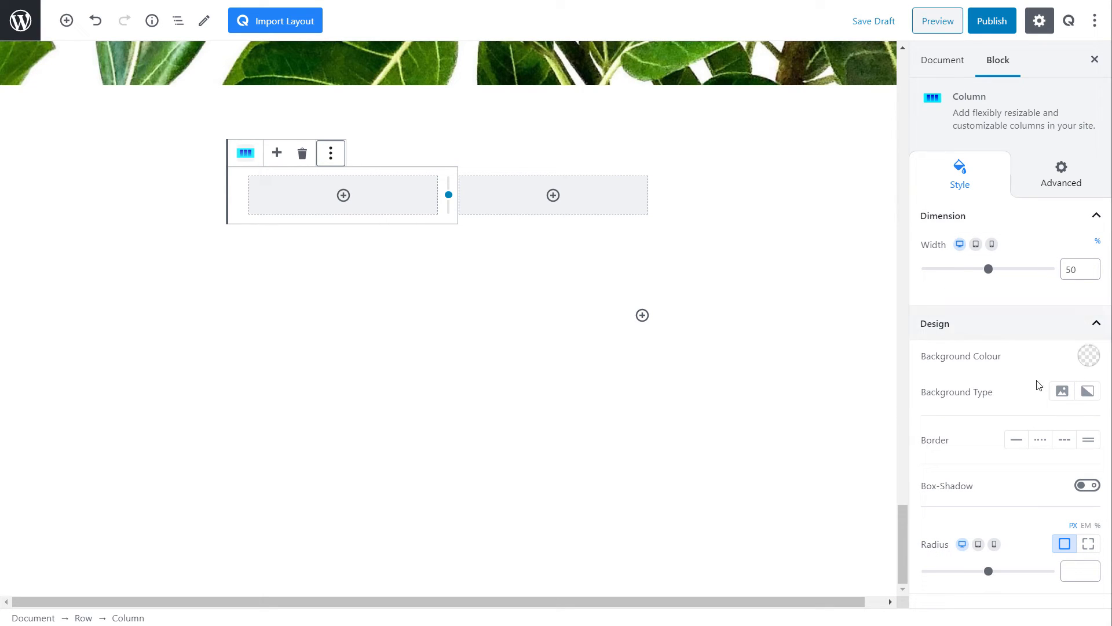
click(464, 157)
click(298, 81)
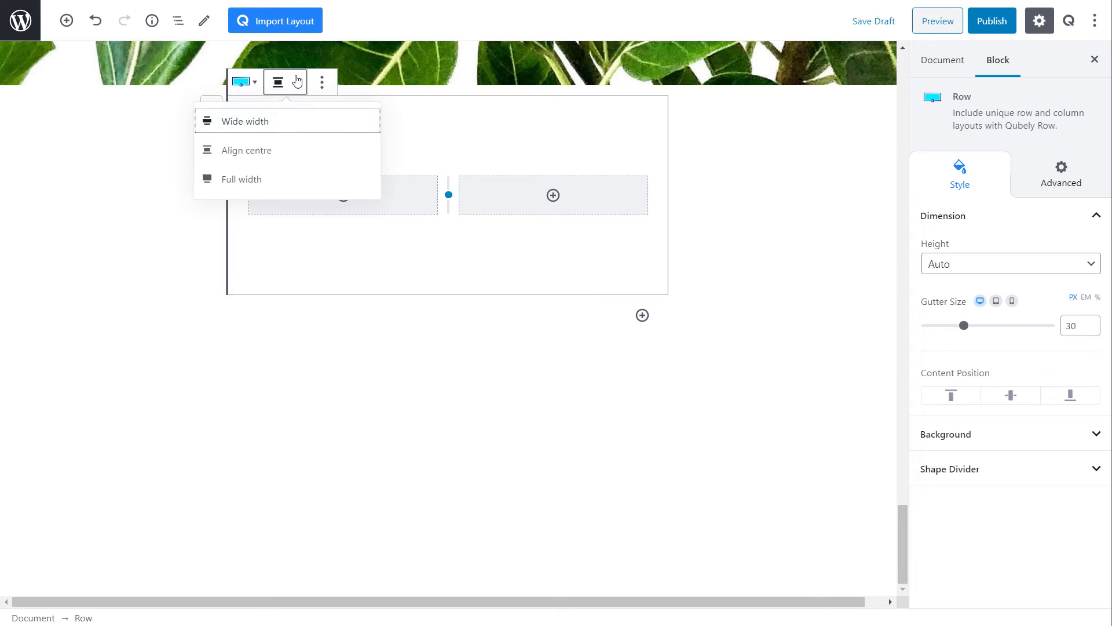
click(259, 179)
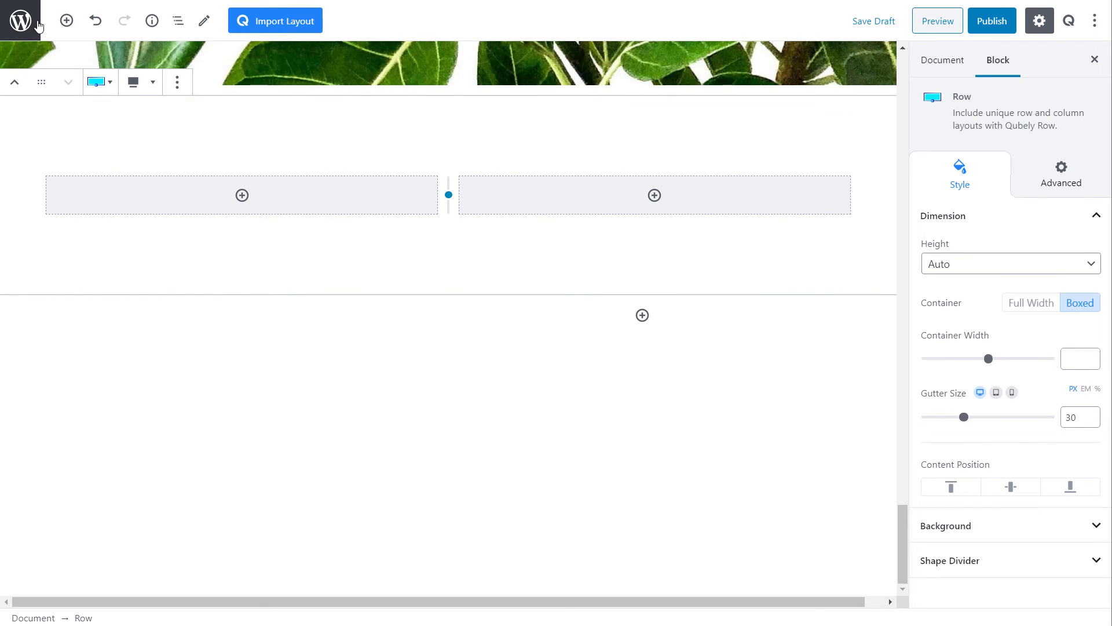
- Browse the Qubely blocks and insert a Pie Progress block below the two-column row
click(67, 20)
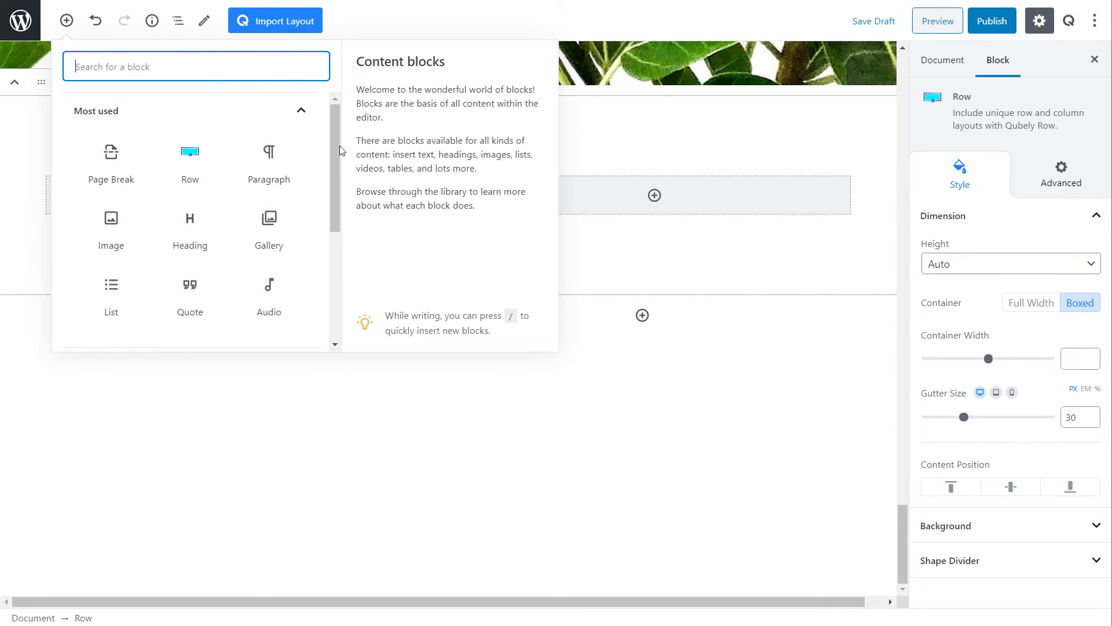
drag(335, 145, 336, 229)
click(312, 193)
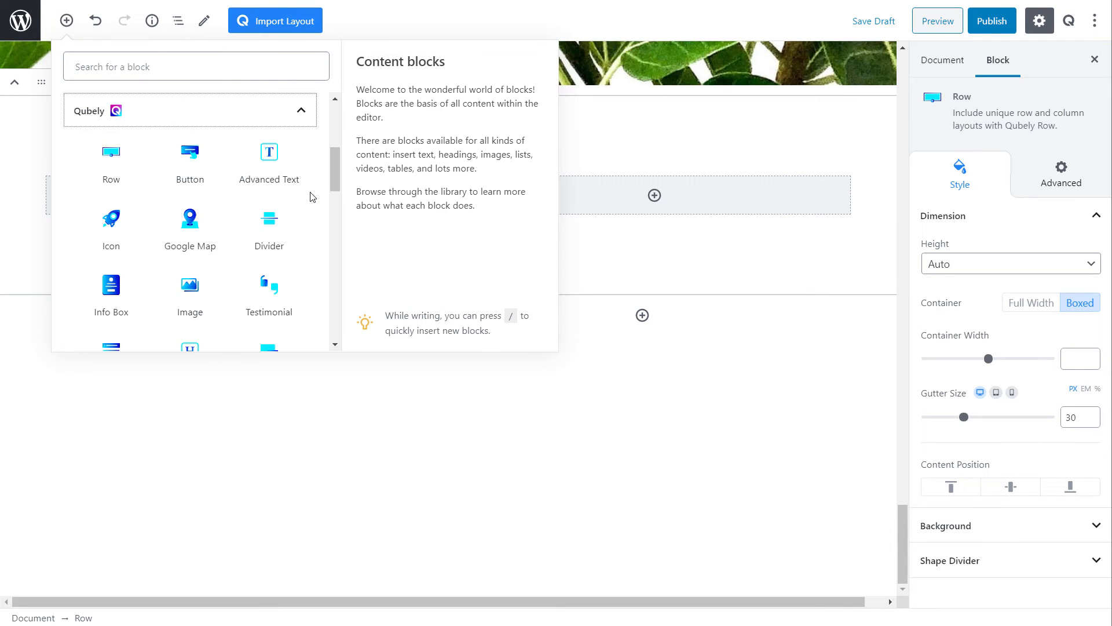
scroll(335, 162, down, 1)
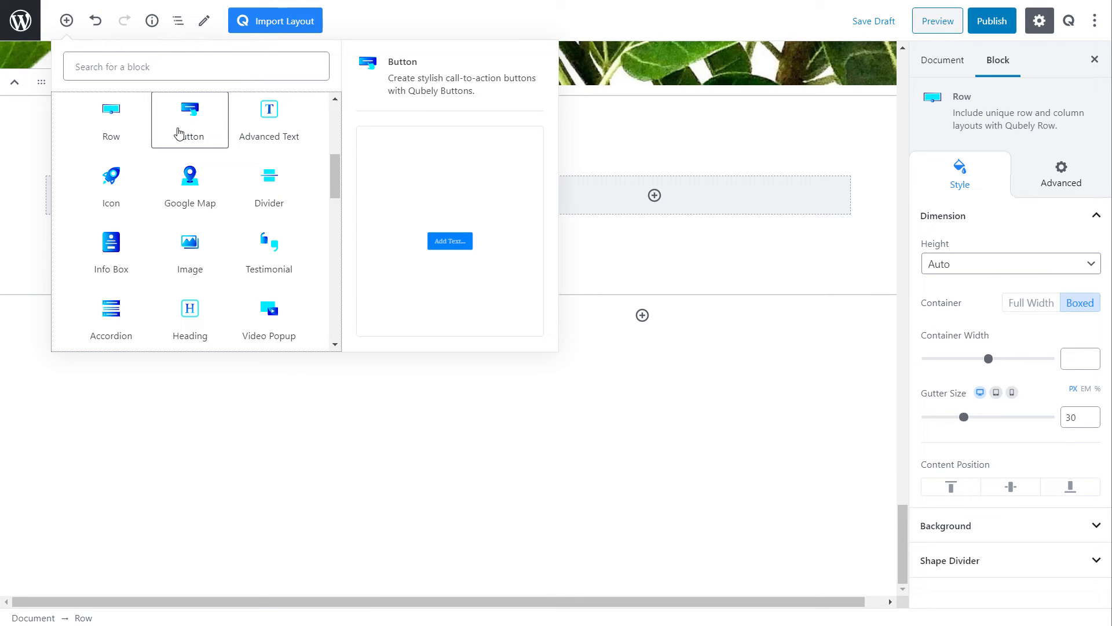
drag(339, 183, 338, 213)
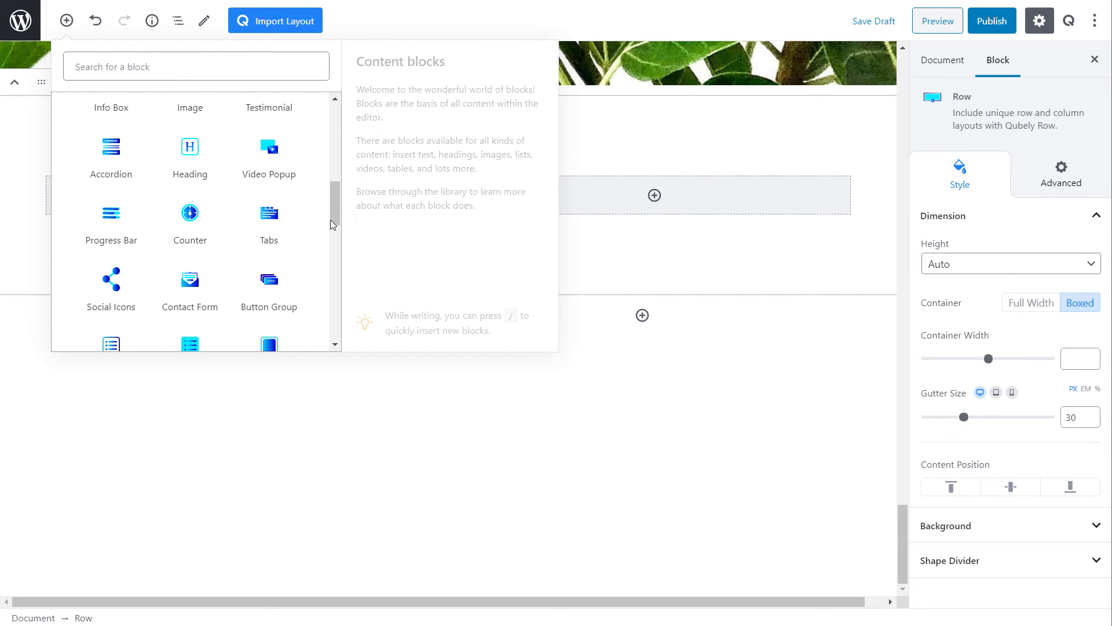
drag(336, 214, 334, 284)
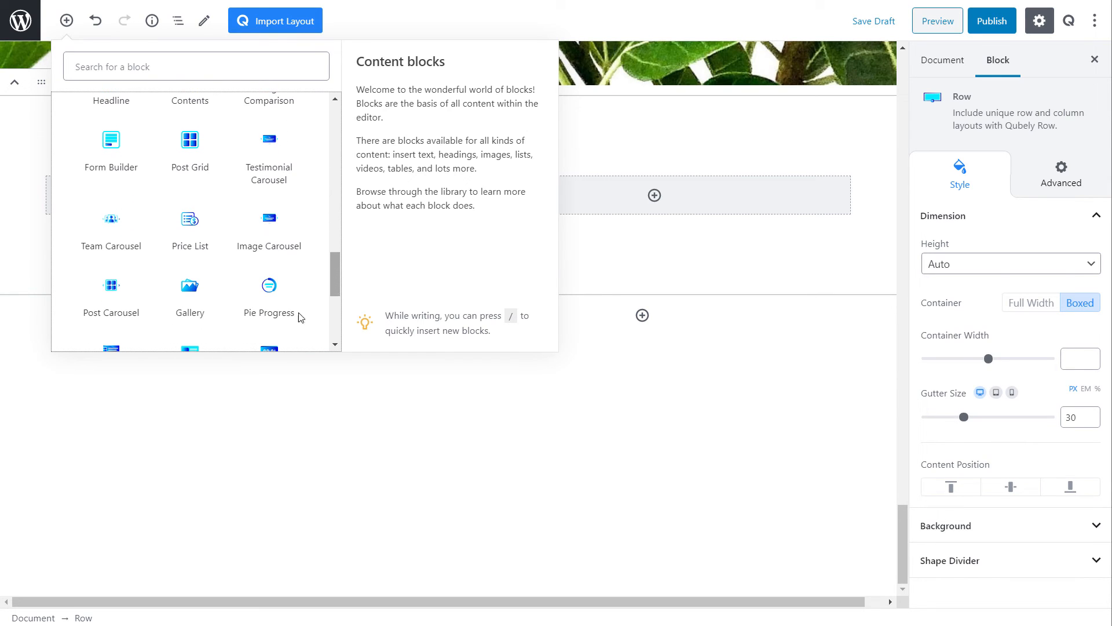
click(269, 307)
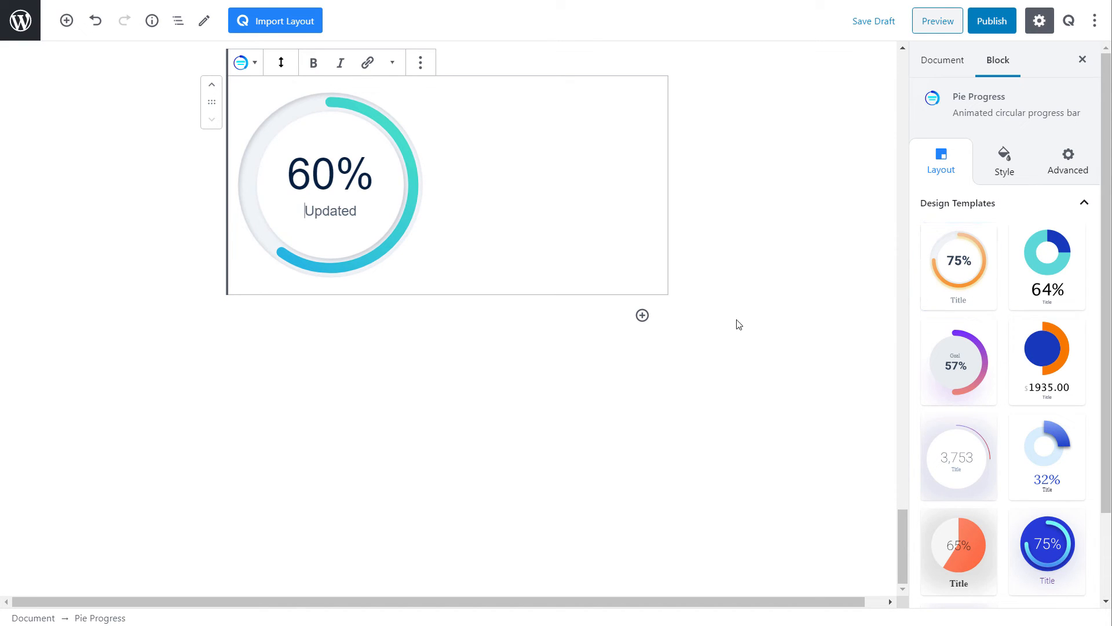
- Apply the purple-to-orange ring design template (57%) to the pie progress block
scroll(1037, 359, down, 3)
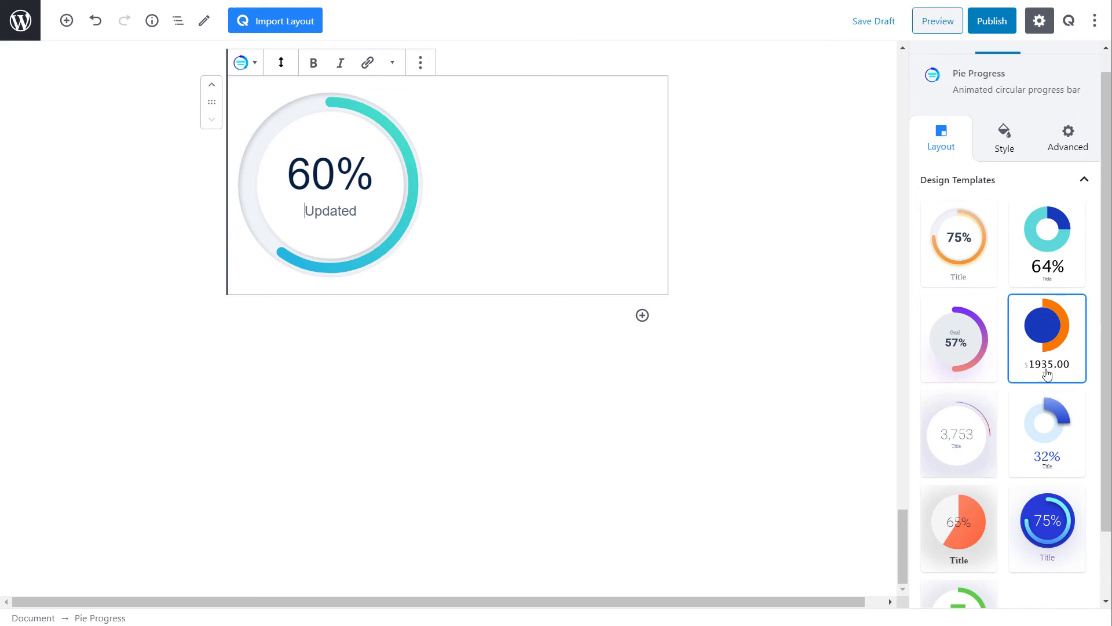
scroll(1052, 440, up, 2)
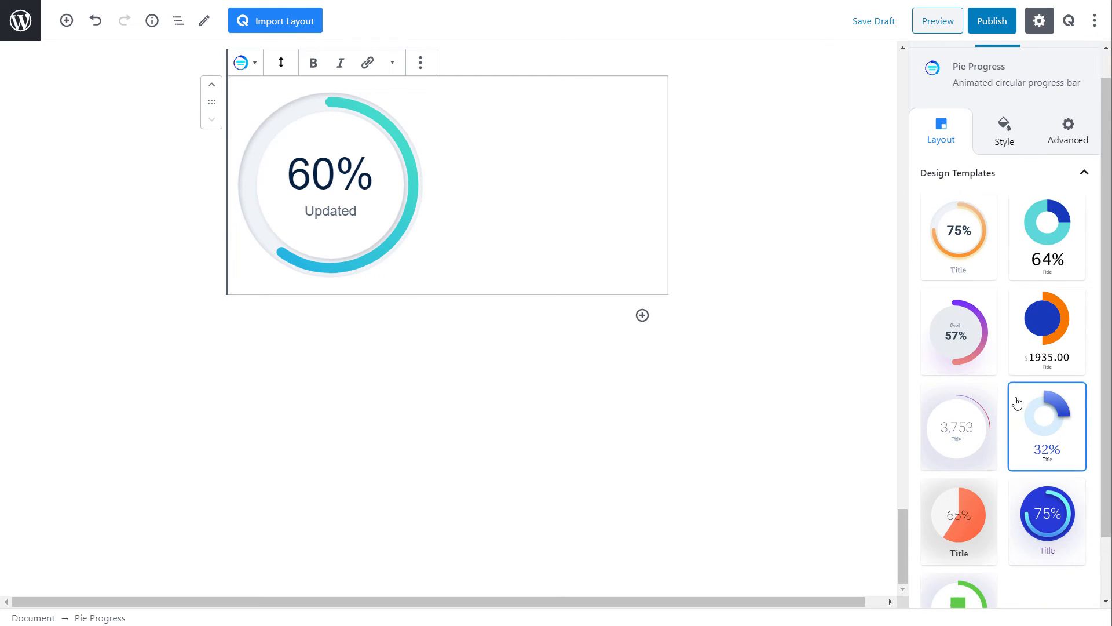
click(973, 345)
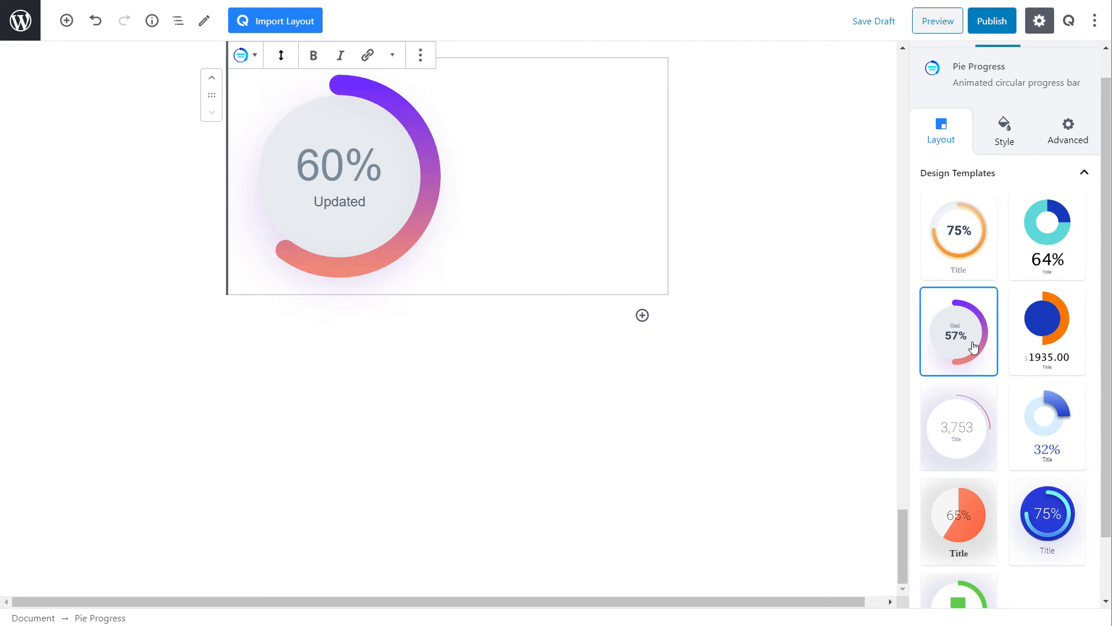
- Try Layouts 1 and 3 in the pie progress block's style settings and keep Layout 1
click(1007, 133)
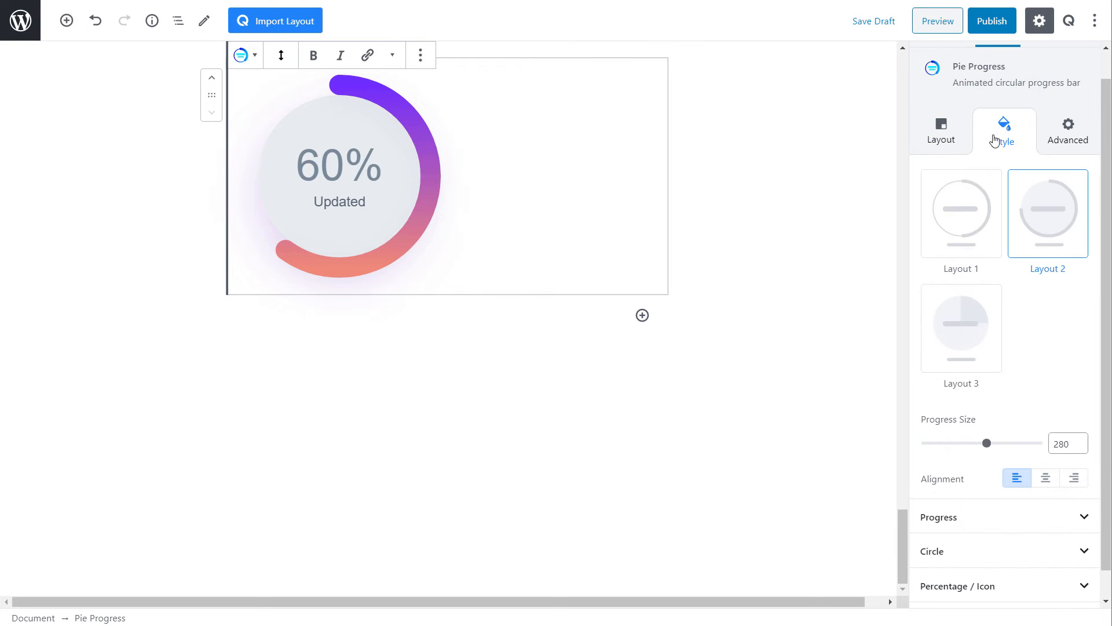
click(964, 227)
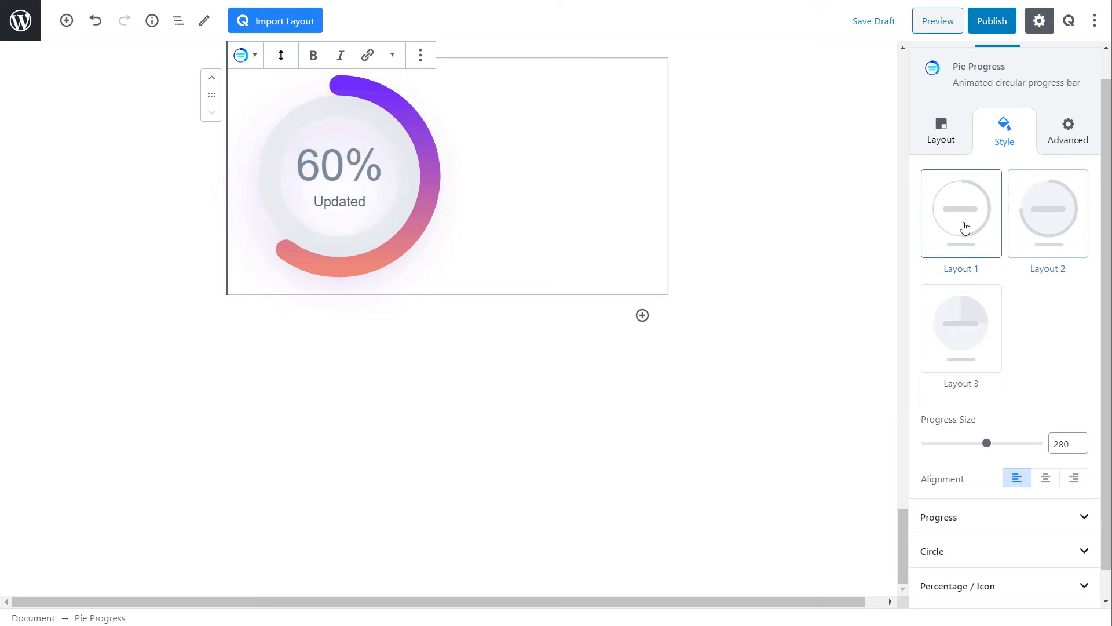
click(953, 343)
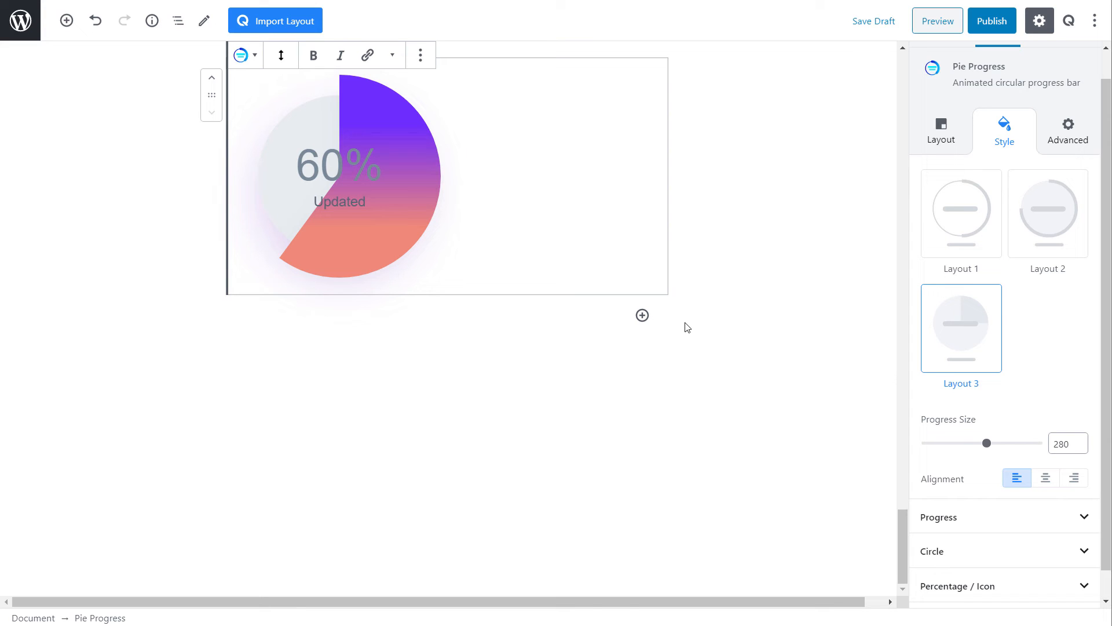
click(979, 224)
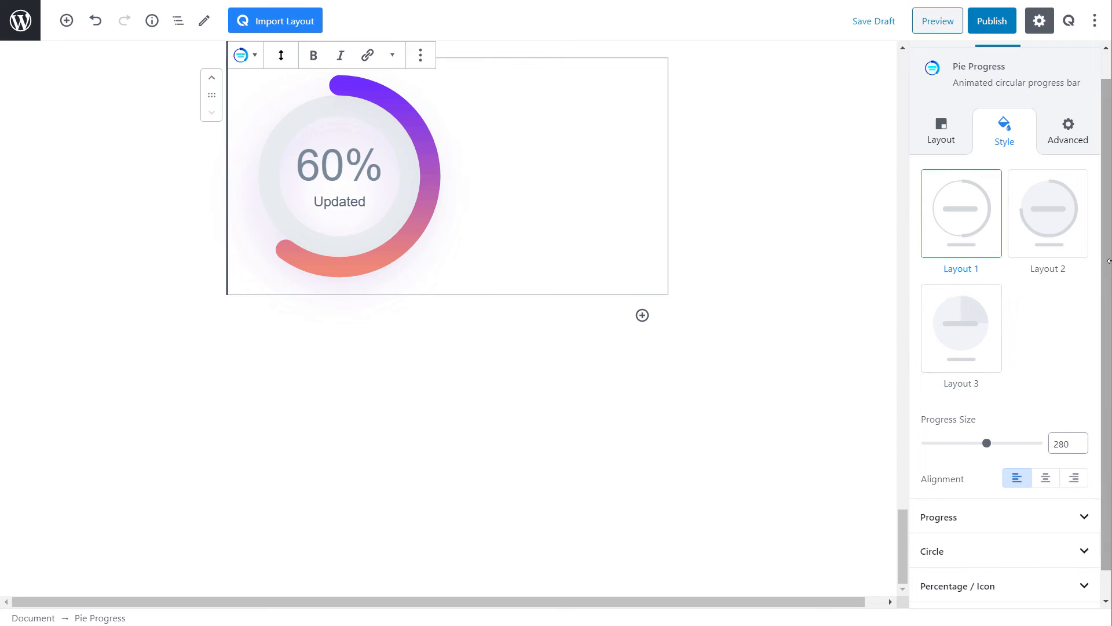
- Center the pie progress block and set its progress size to 273
scroll(1014, 347, down, 1)
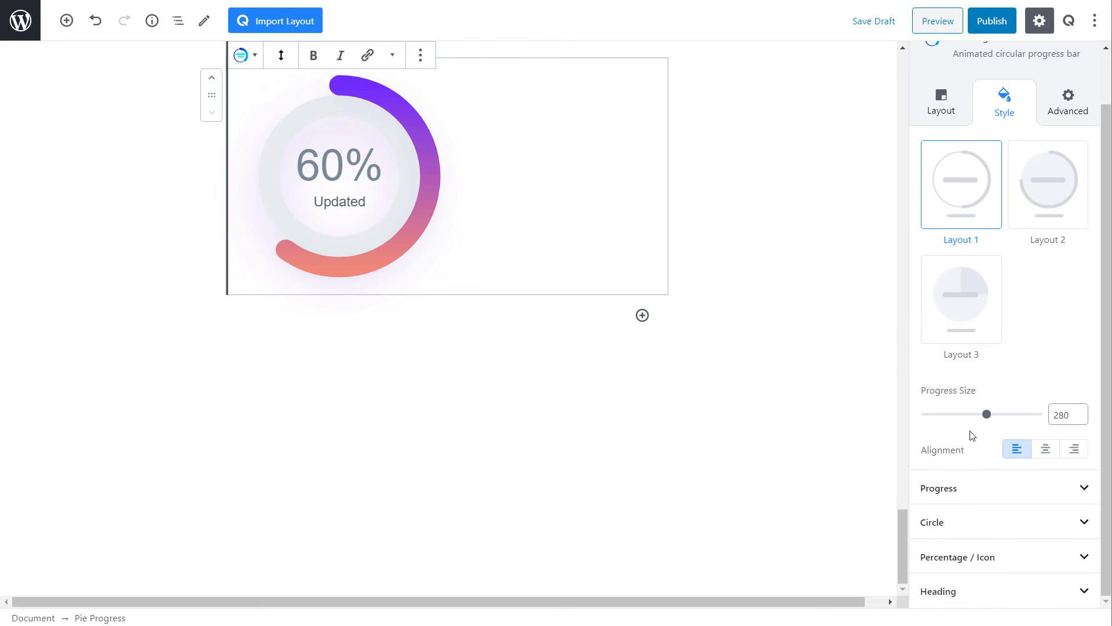
click(1050, 455)
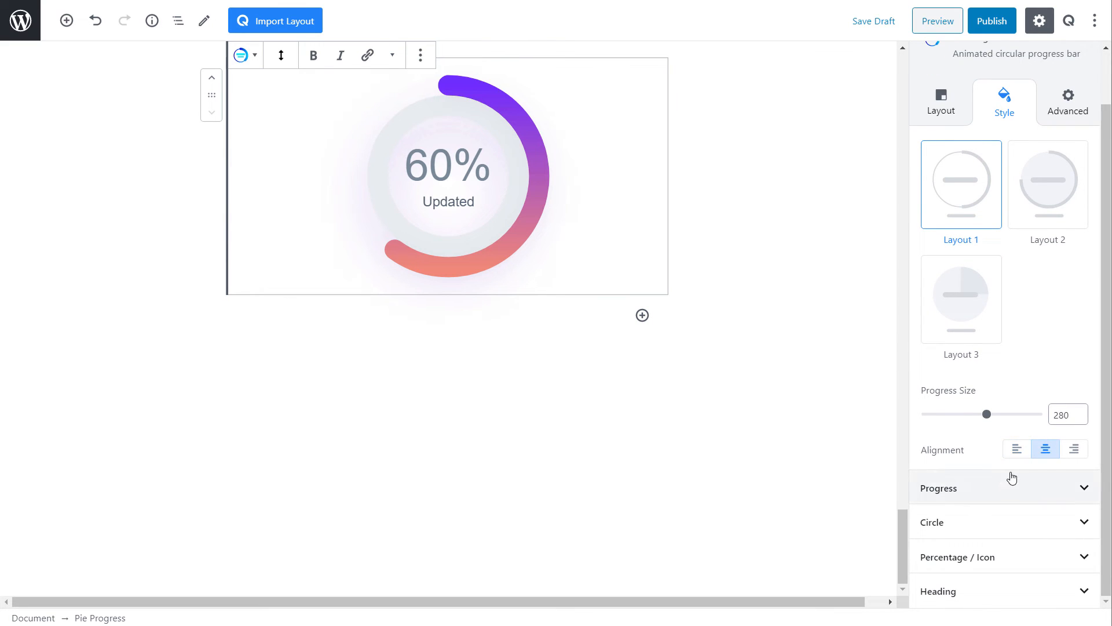
mouse_move(987, 415)
mouse_down()
mouse_move(1006, 416)
mouse_move(966, 417)
mouse_move(985, 416)
mouse_up()
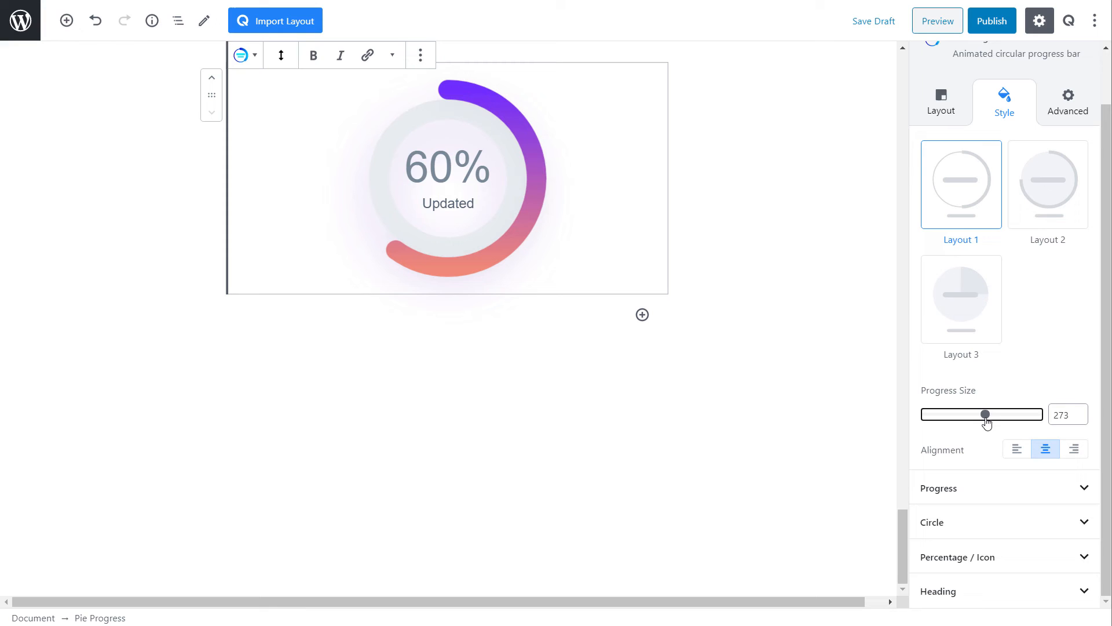
- Try a solid fill for the progress color of the ring and switch it back to the gradient
click(974, 496)
scroll(1036, 500, down, 5)
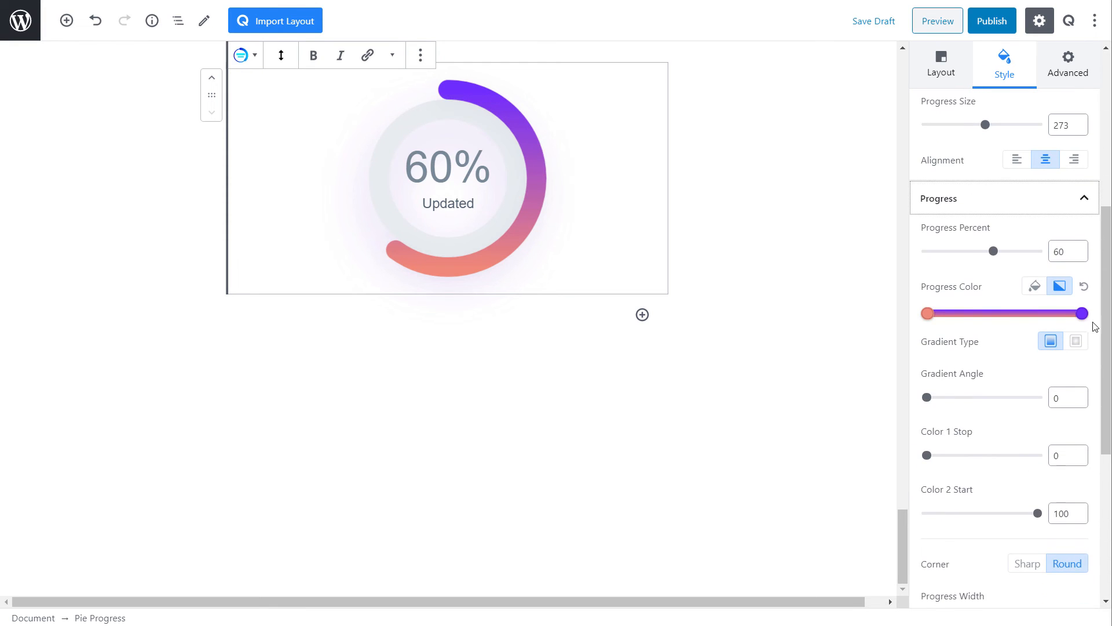
click(1035, 287)
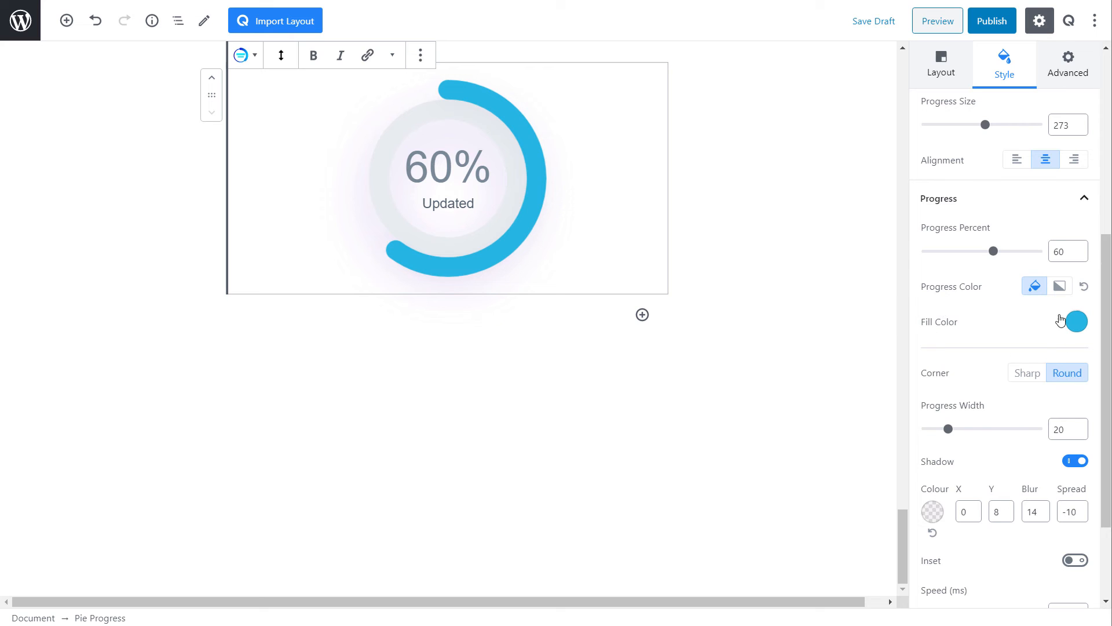
click(1060, 288)
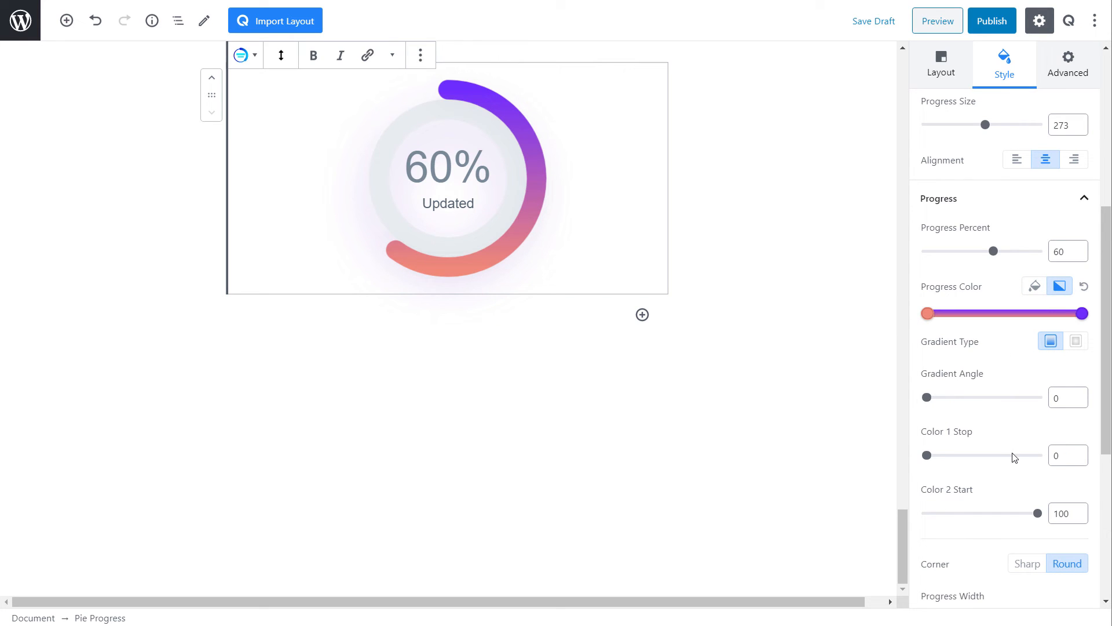
- Try sharp corners on the progress ring and return them to round
scroll(1013, 458, down, 3)
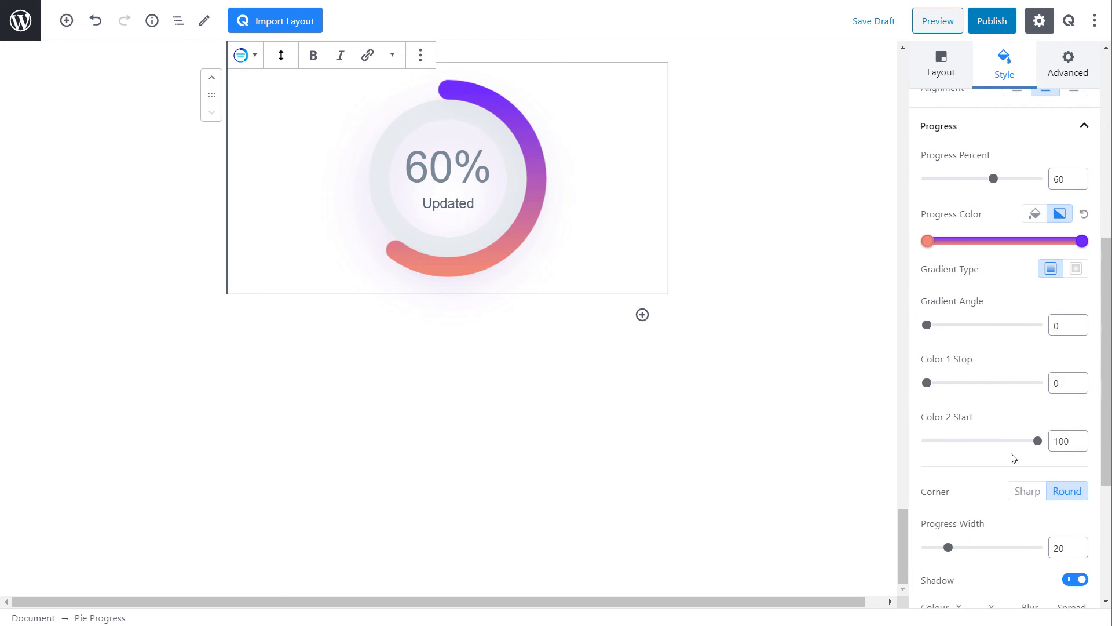
click(1016, 420)
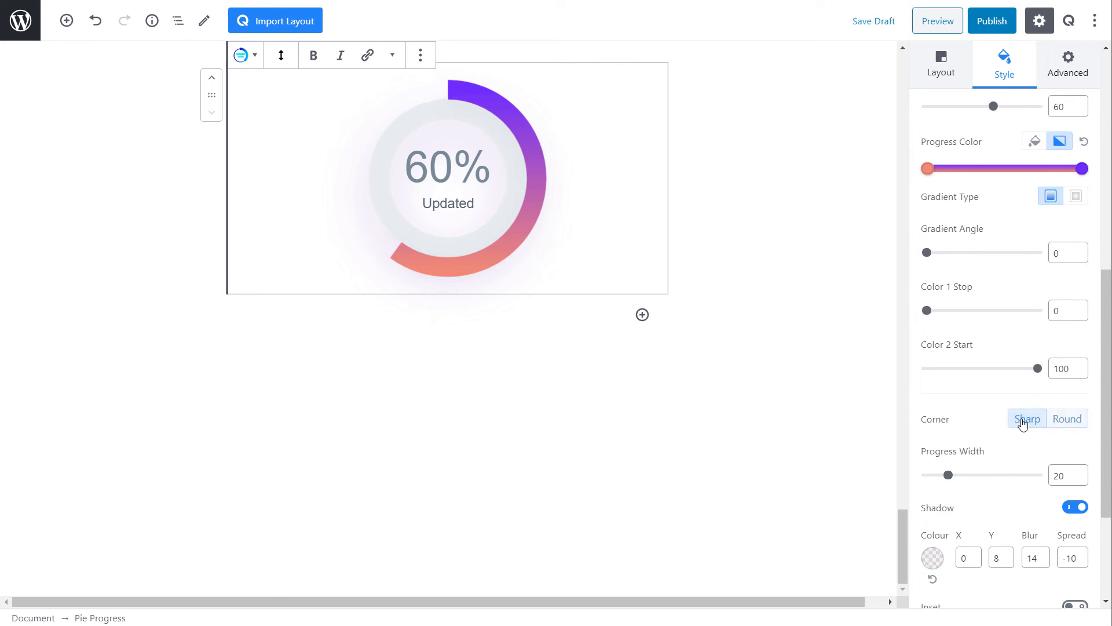
click(1069, 421)
scroll(1030, 458, down, 3)
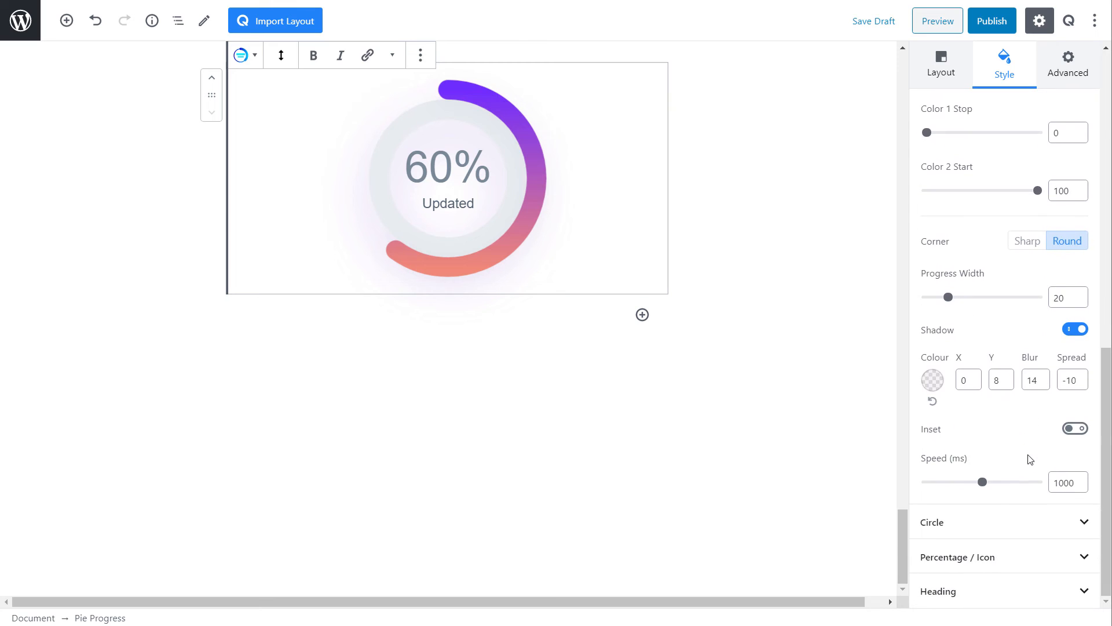
- Set the pie progress circle shrink to 11% and open the percentage/icon settings
click(944, 522)
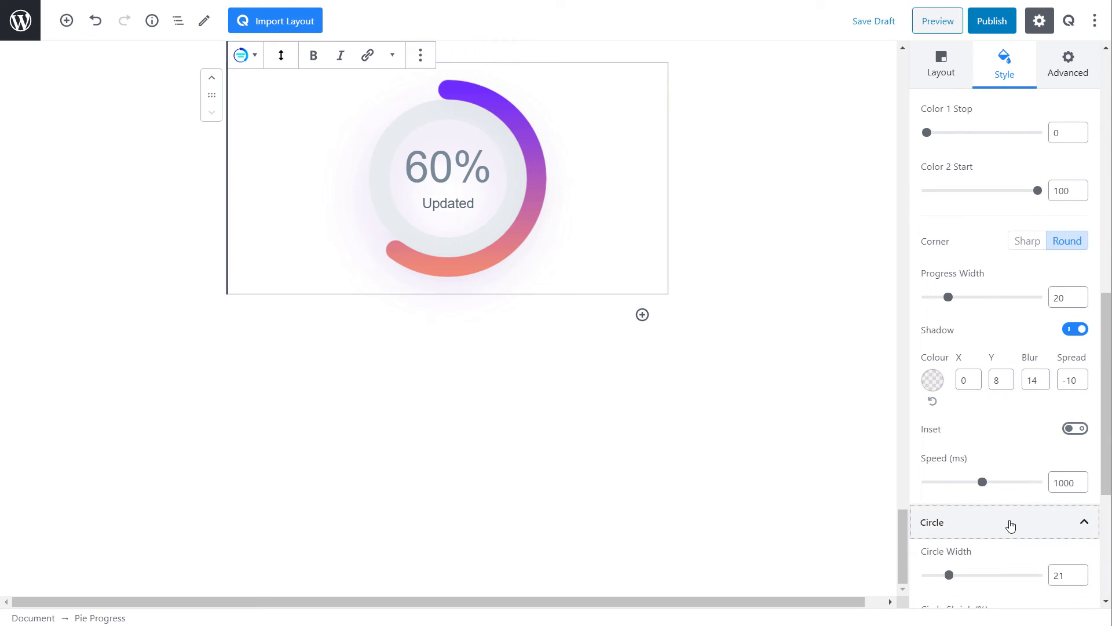
scroll(1010, 524, down, 5)
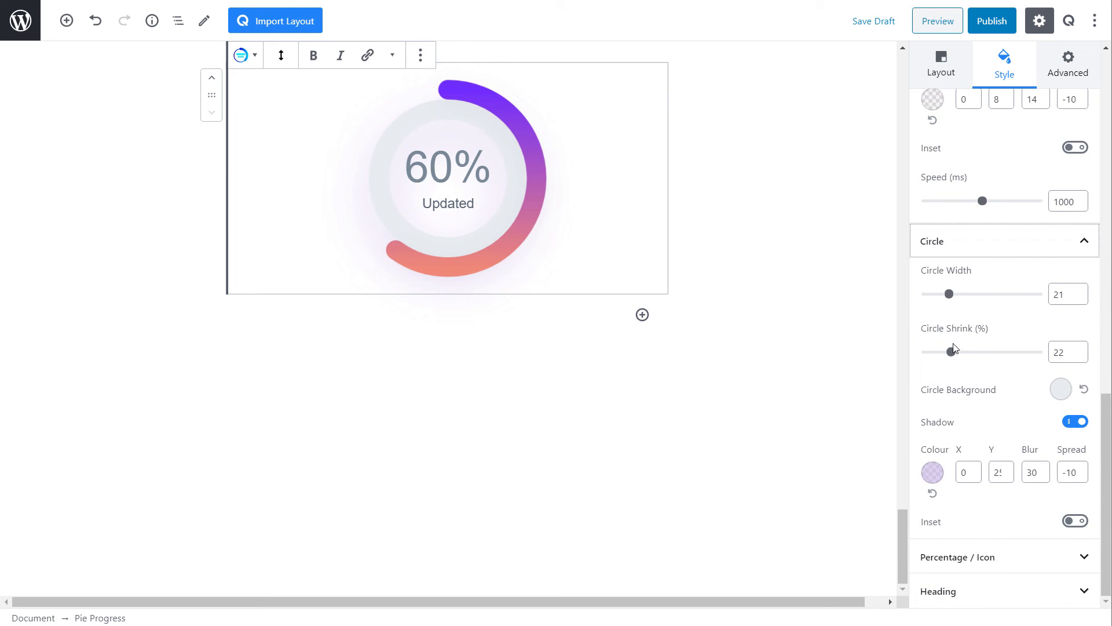
mouse_move(954, 356)
mouse_down()
mouse_move(968, 356)
mouse_move(939, 355)
mouse_up()
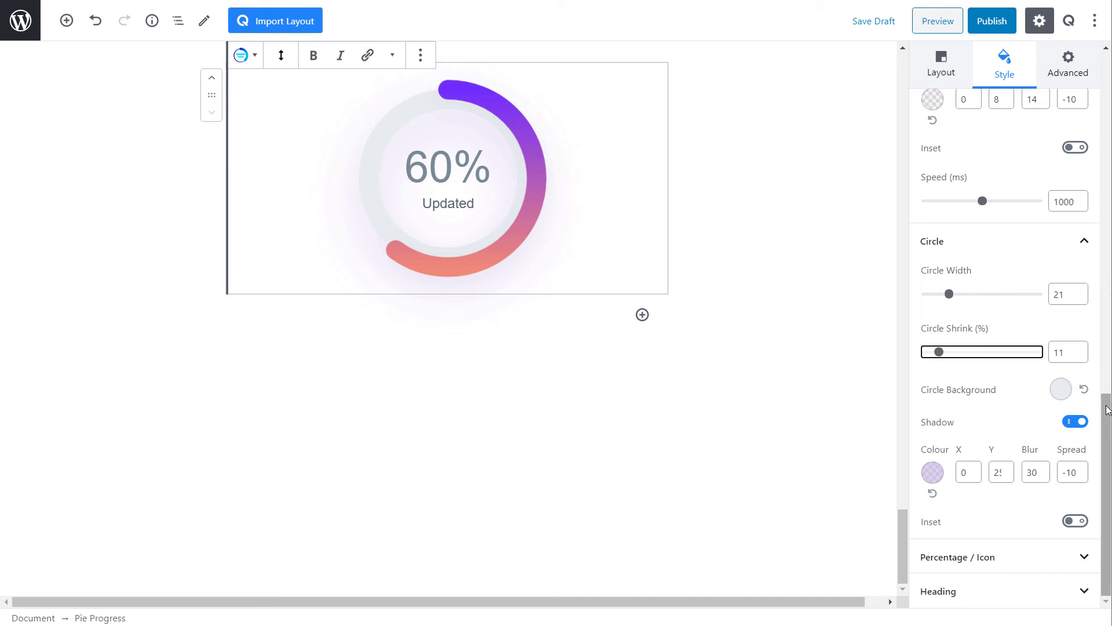
click(963, 563)
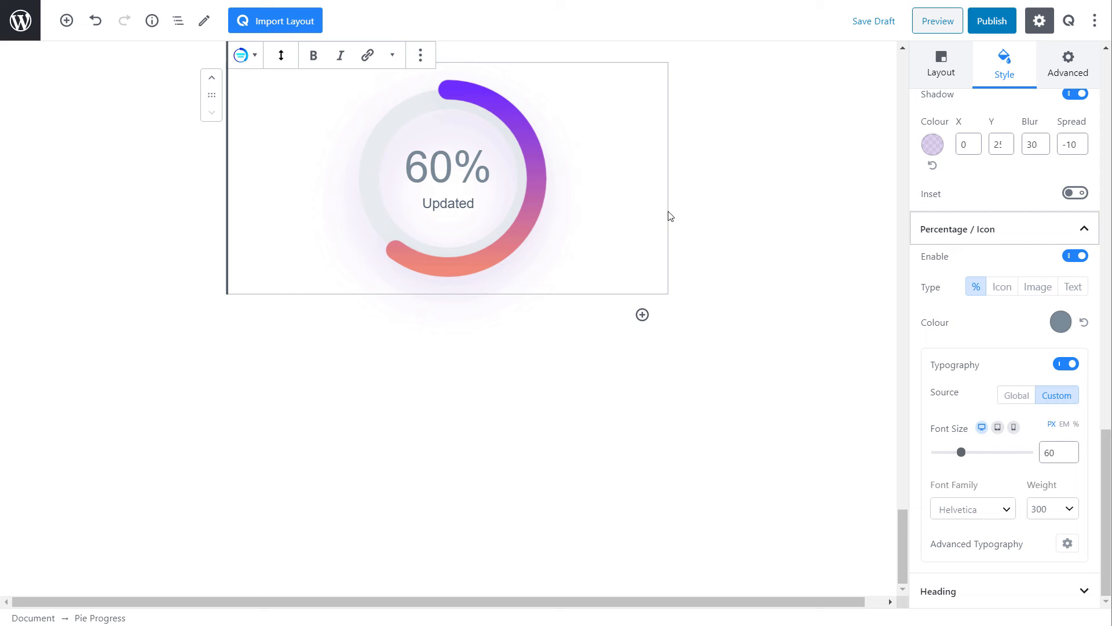
- Remove the pie progress block from the page
click(324, 316)
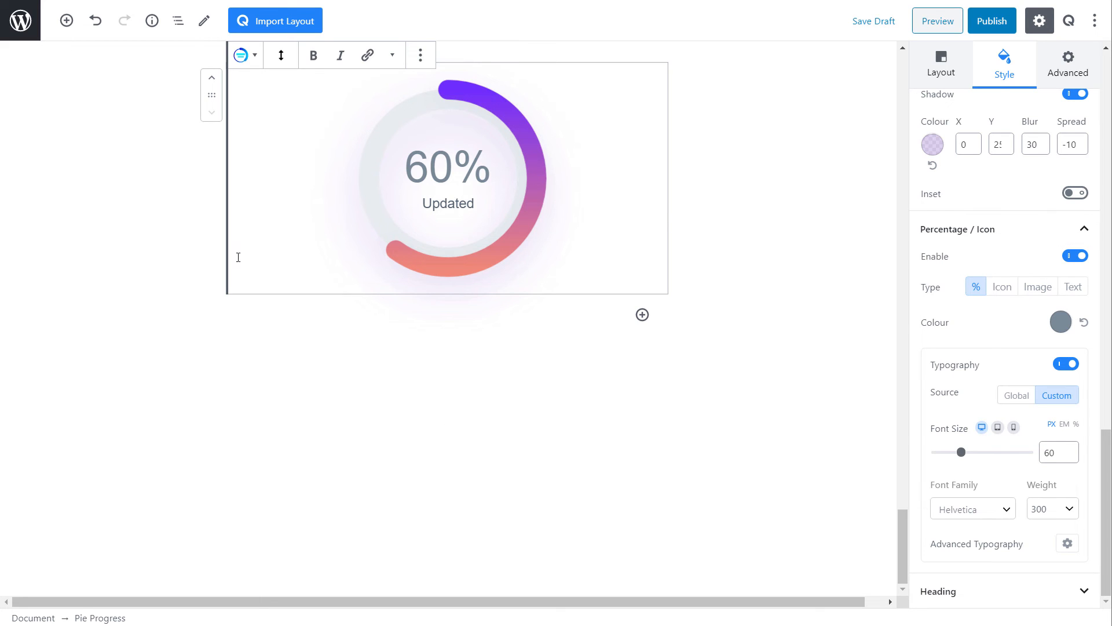
click(256, 325)
click(454, 197)
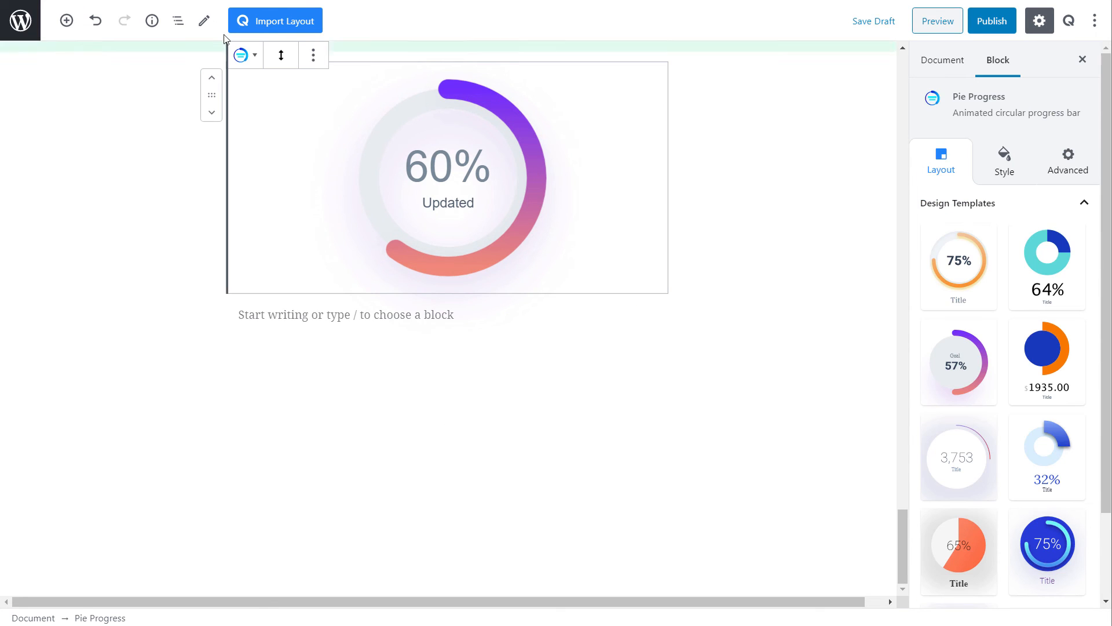
click(246, 55)
click(273, 112)
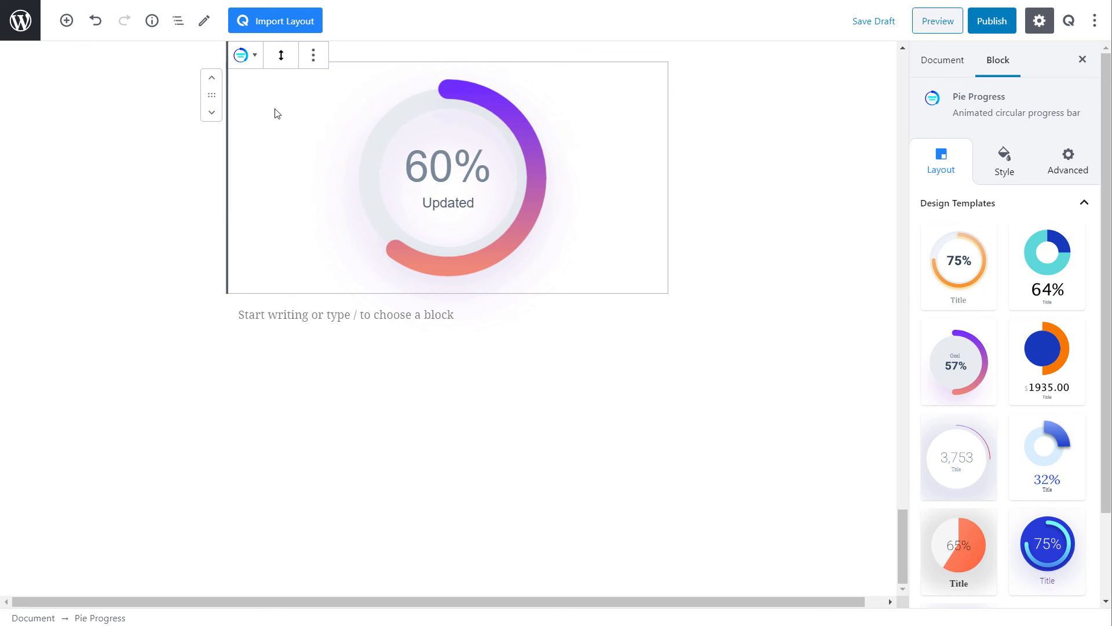
click(320, 59)
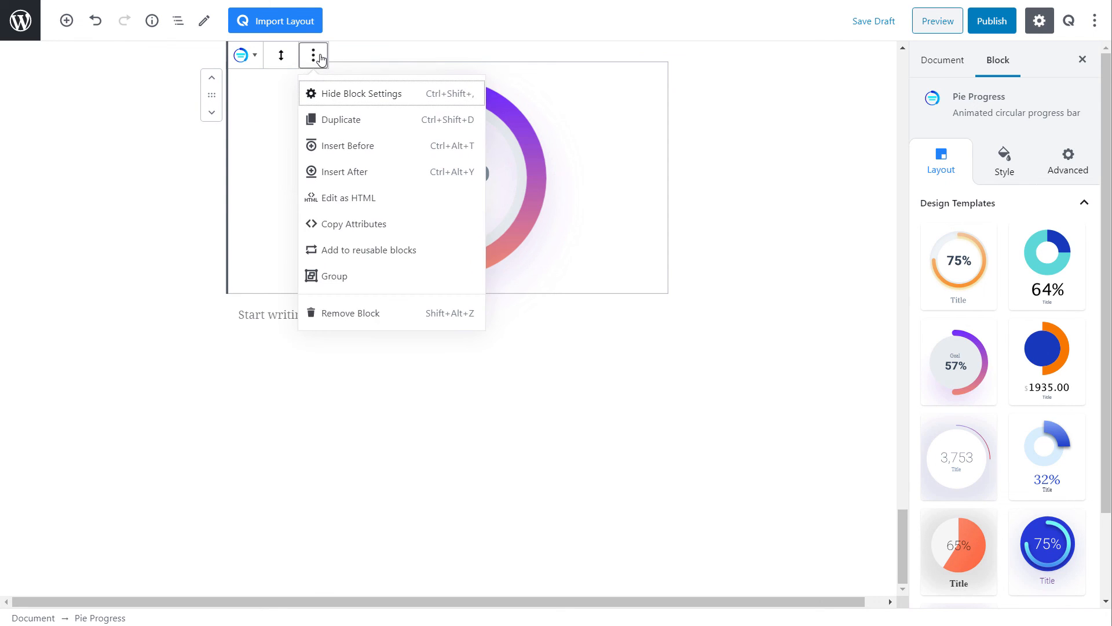
click(349, 314)
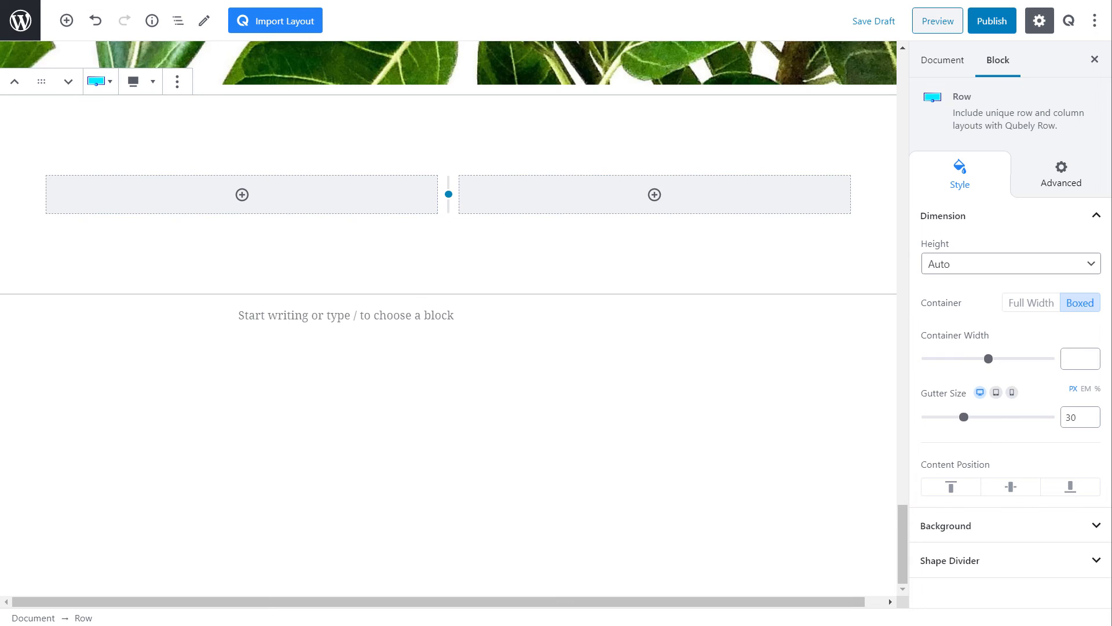
- Insert a Qubely Info Box block below the two-column row
click(68, 21)
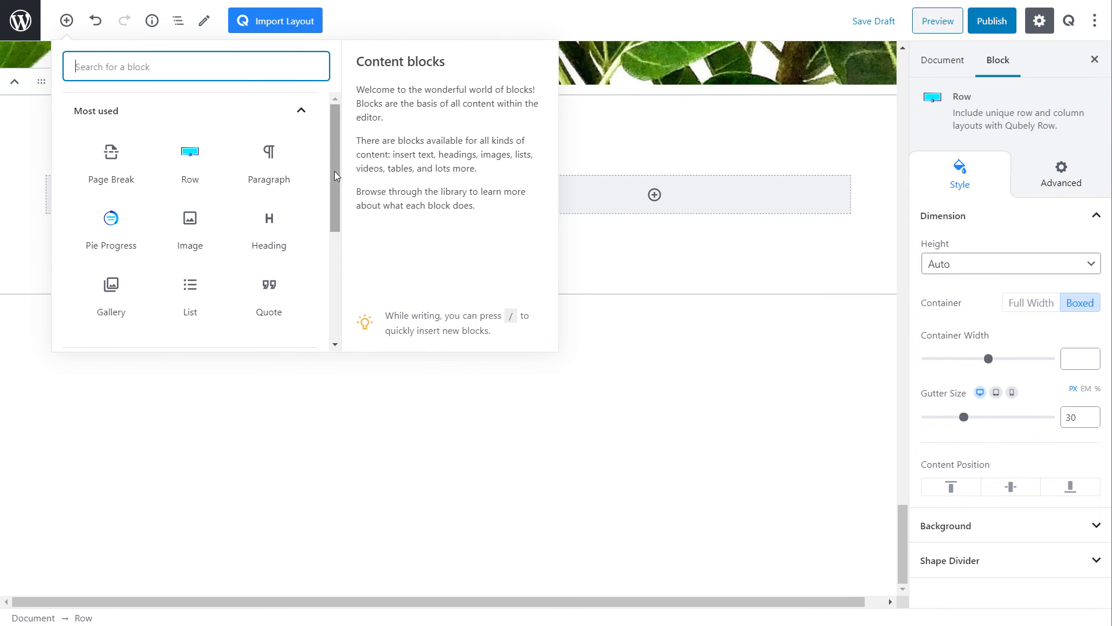
scroll(344, 240, down, 2)
scroll(268, 231, down, 1)
click(268, 235)
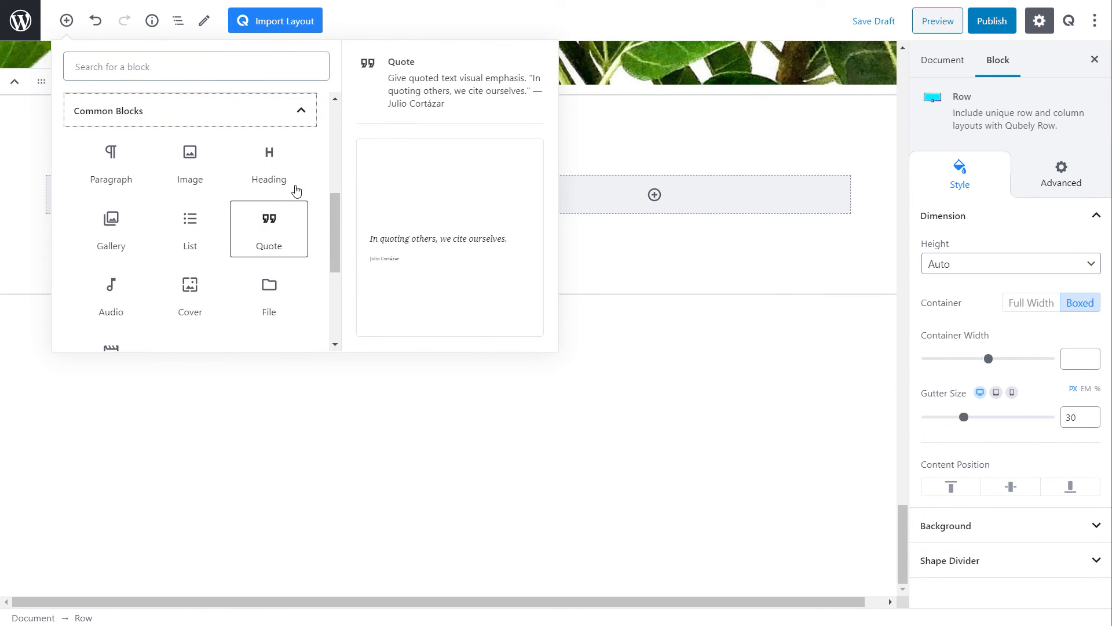
click(288, 112)
click(233, 149)
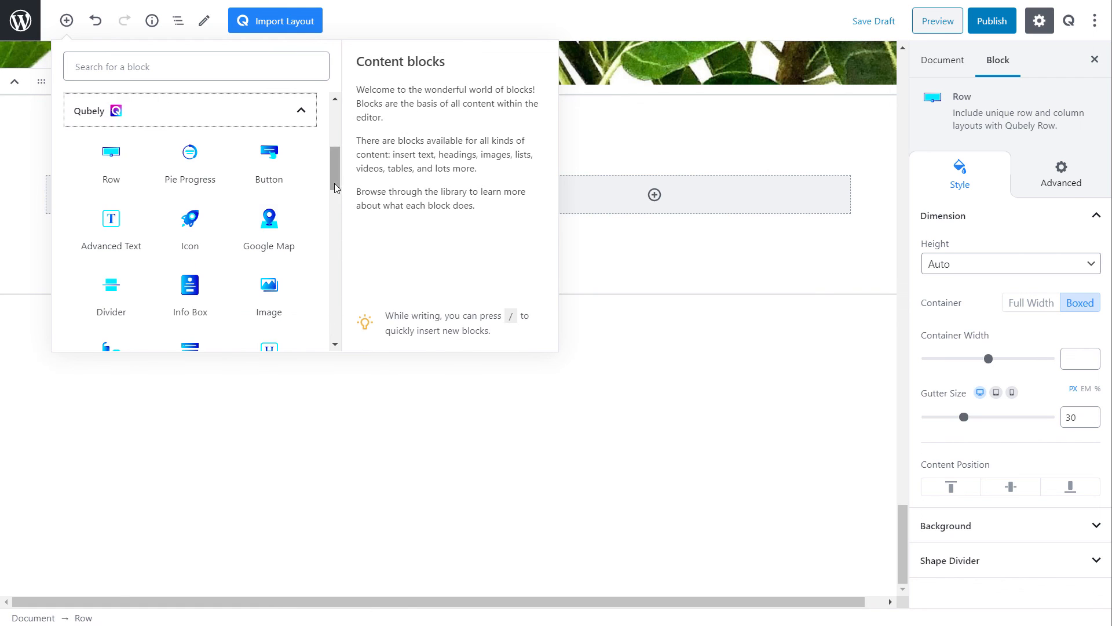
click(193, 288)
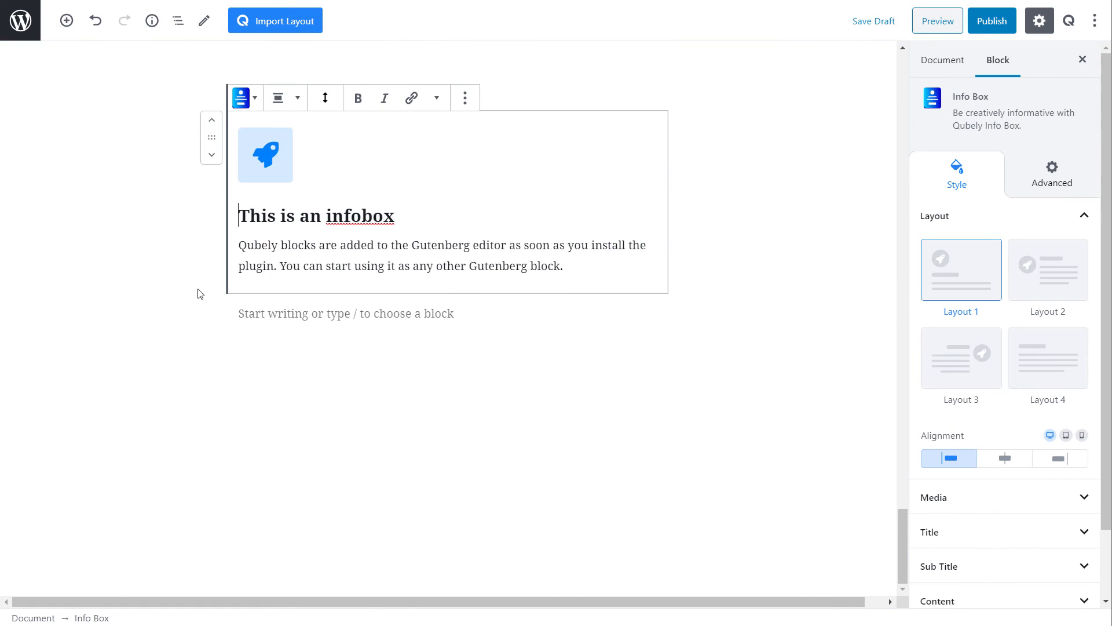
- Try Layouts 2 and 3 for the info box and apply Layout 4
click(434, 248)
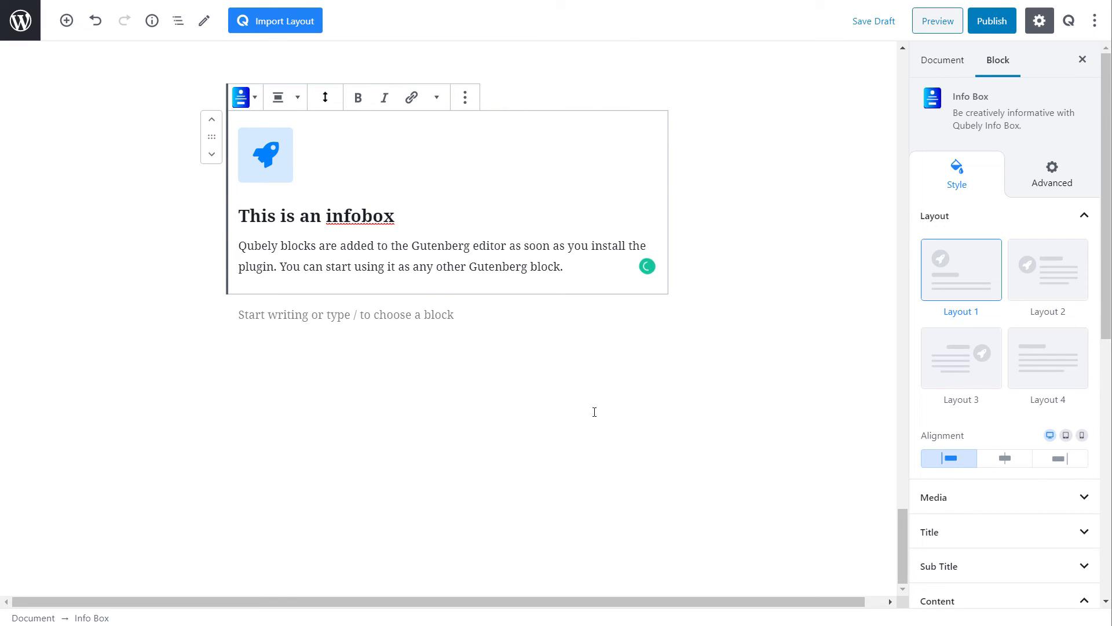
click(1033, 280)
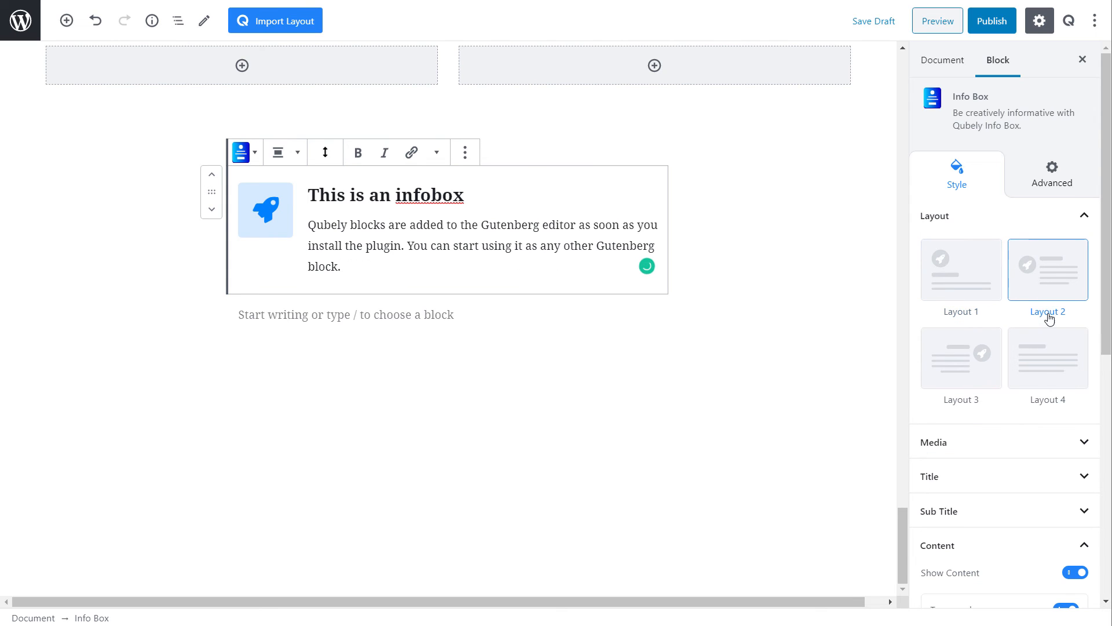
click(974, 373)
click(1067, 360)
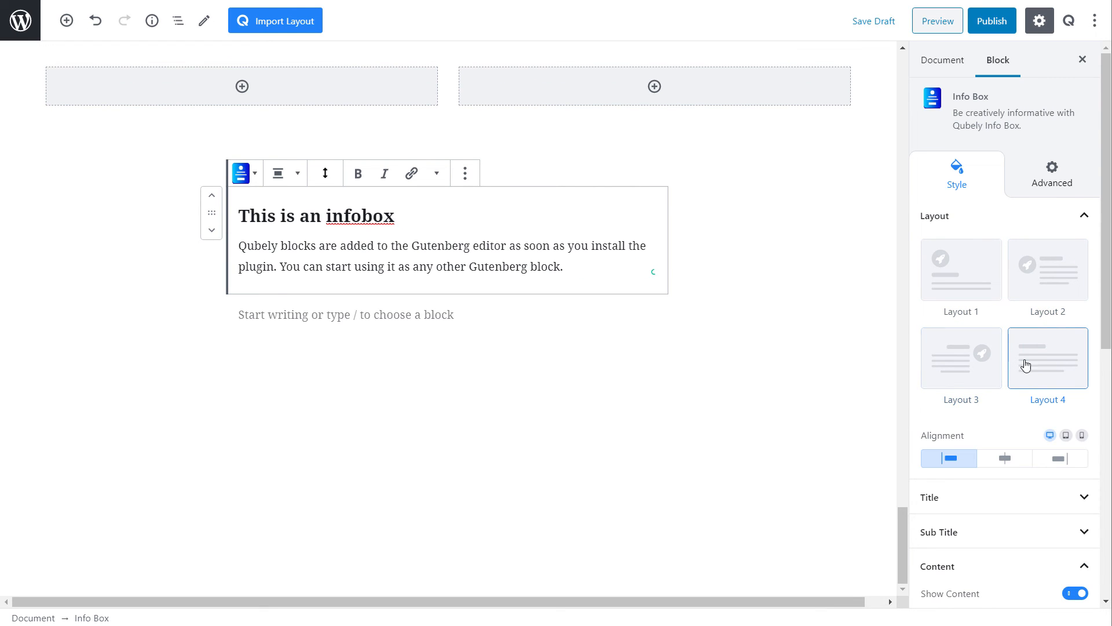
- Try center and right alignment on the info box and return it to left alignment
click(1016, 461)
click(1074, 469)
click(954, 459)
- Set the info box title's font family to Montserrat with a weight of 300
click(999, 499)
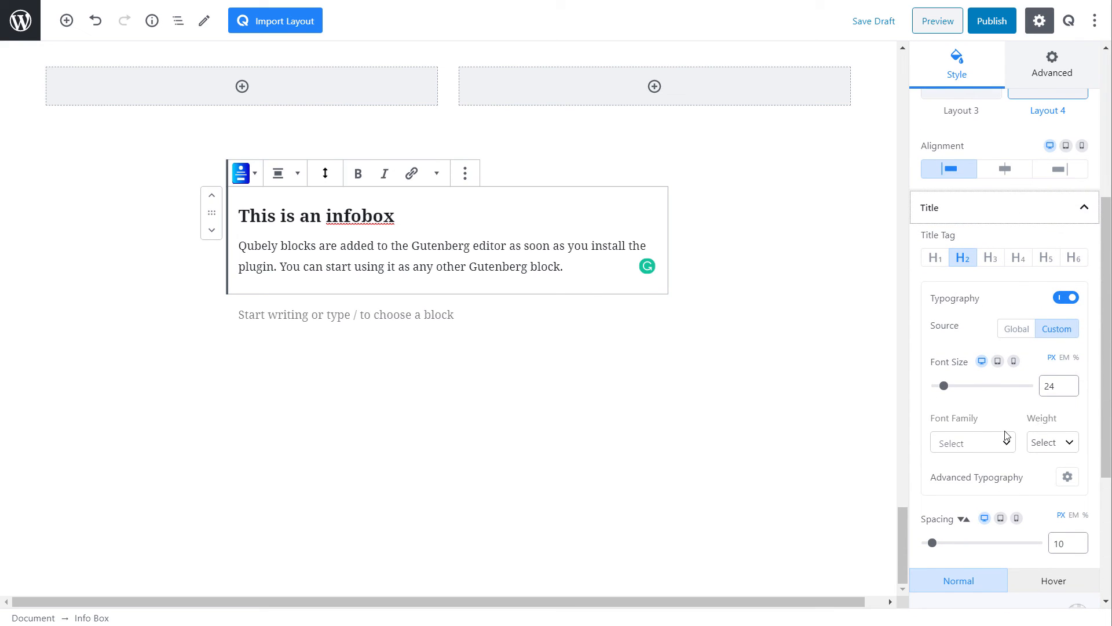
click(958, 444)
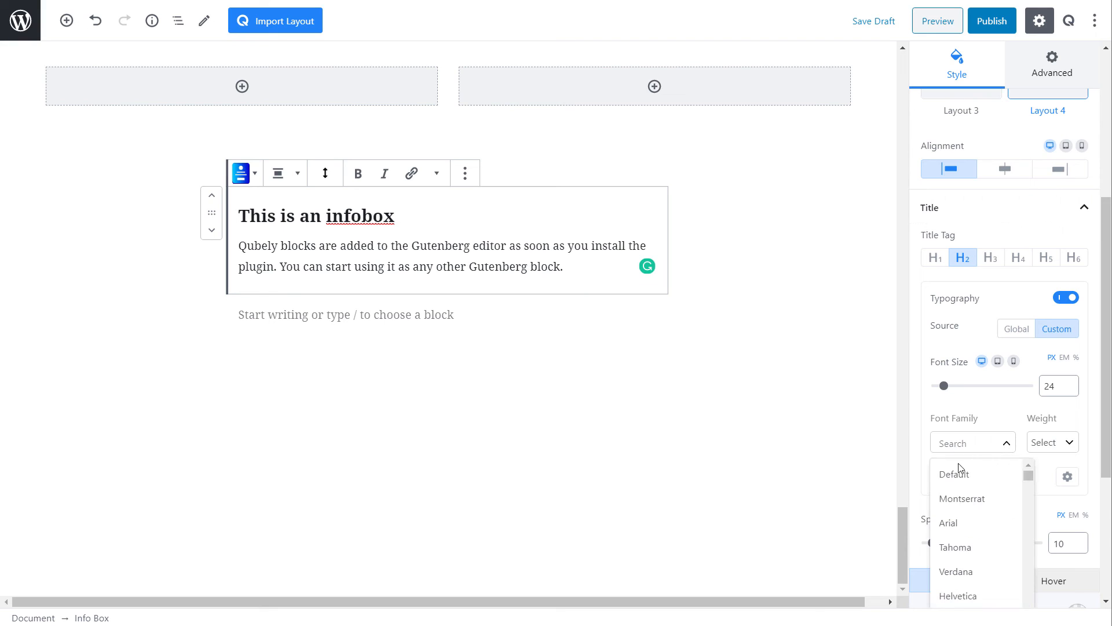
click(960, 499)
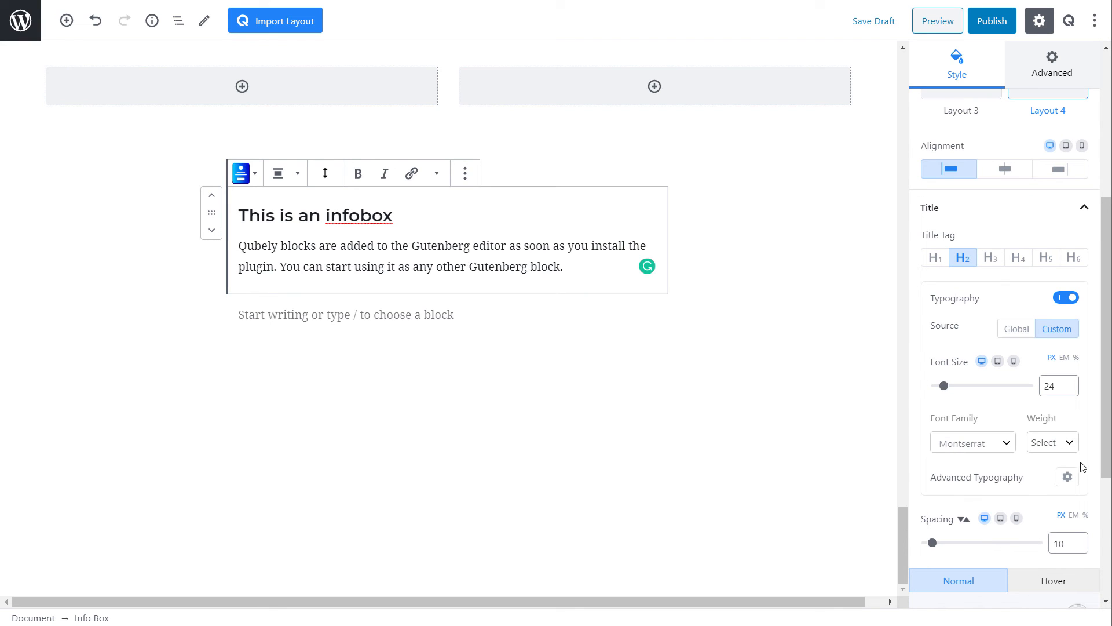
click(1078, 443)
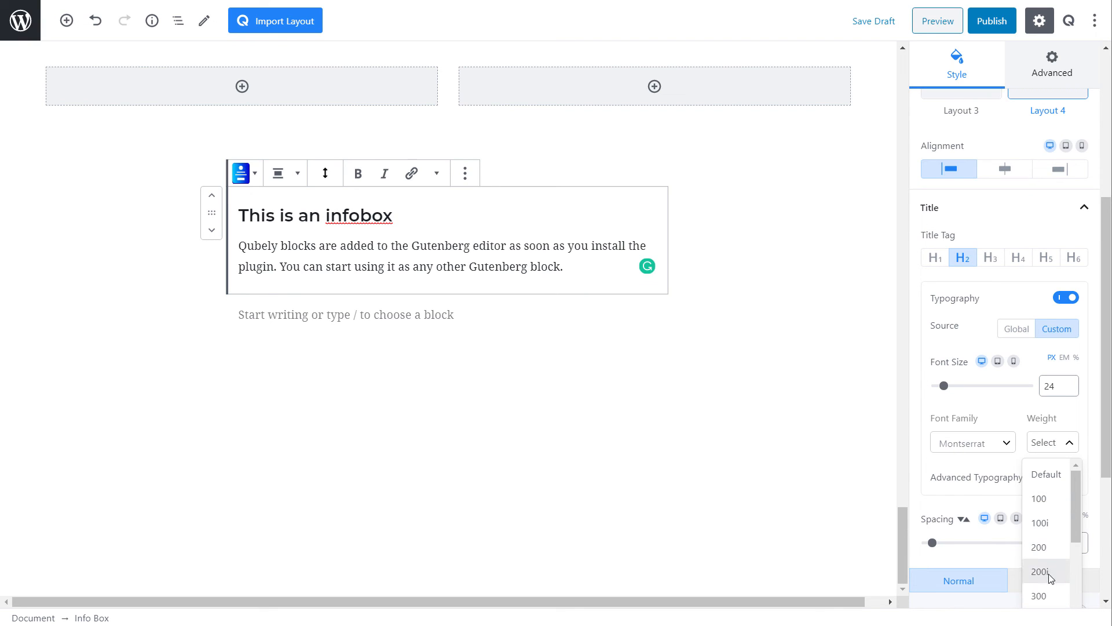
click(1048, 592)
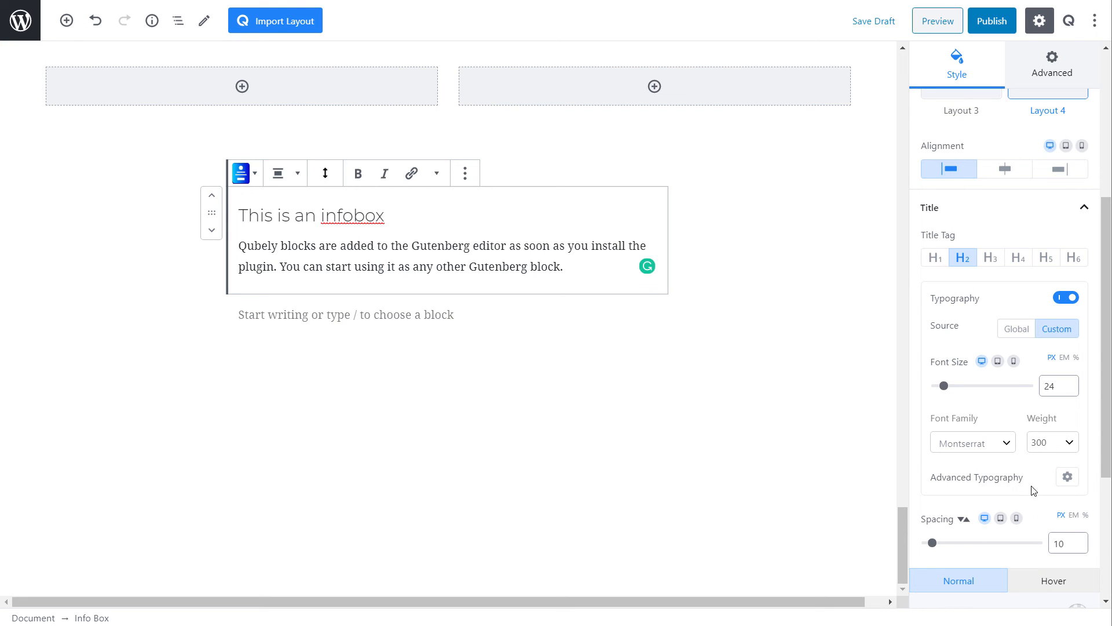
- Transform the info box title to uppercase in its advanced typography settings
click(1068, 476)
scroll(1066, 475, down, 1)
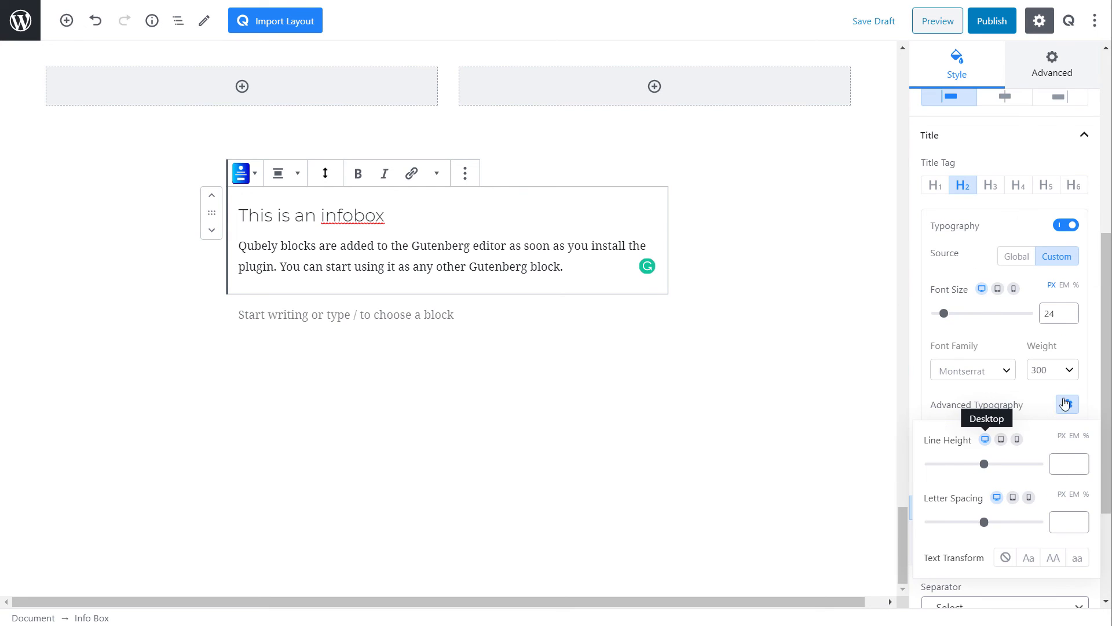
click(1066, 404)
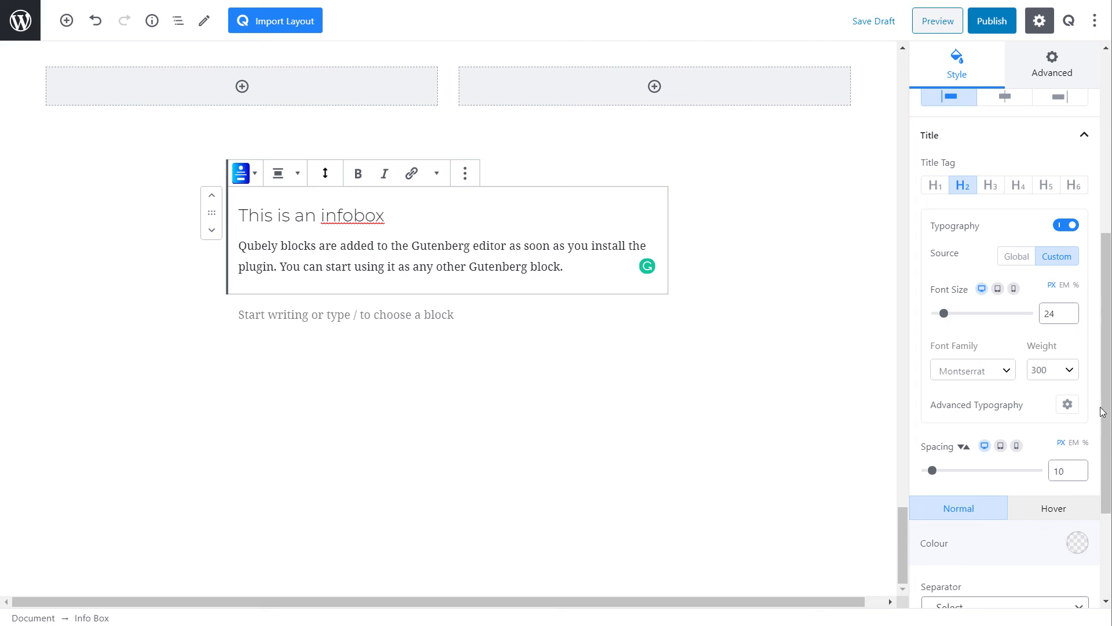
scroll(1104, 412, down, 3)
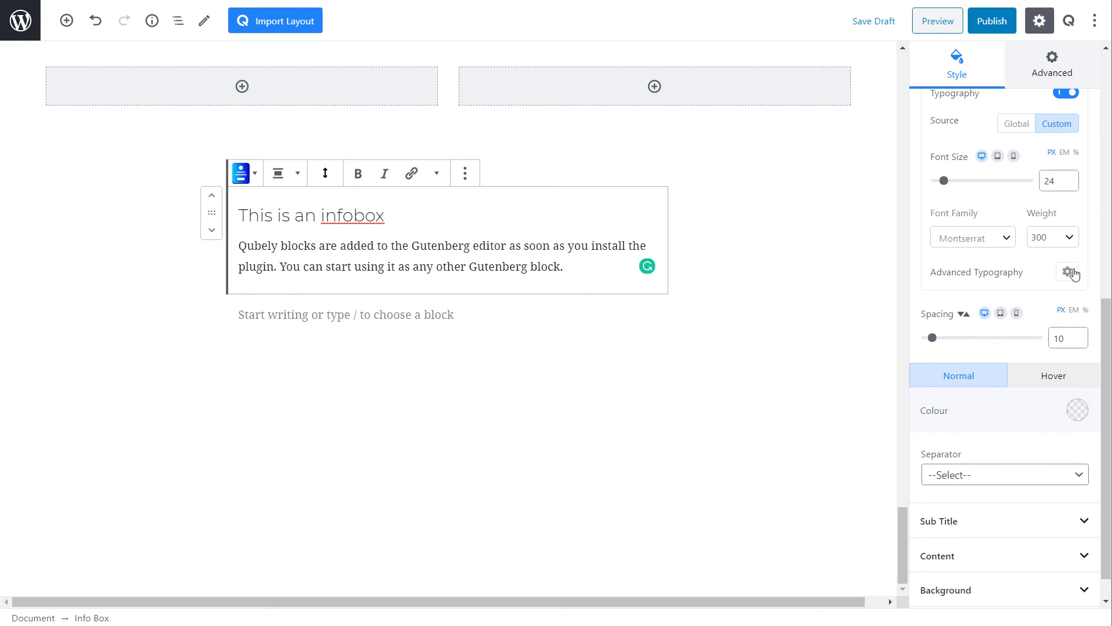
click(1068, 272)
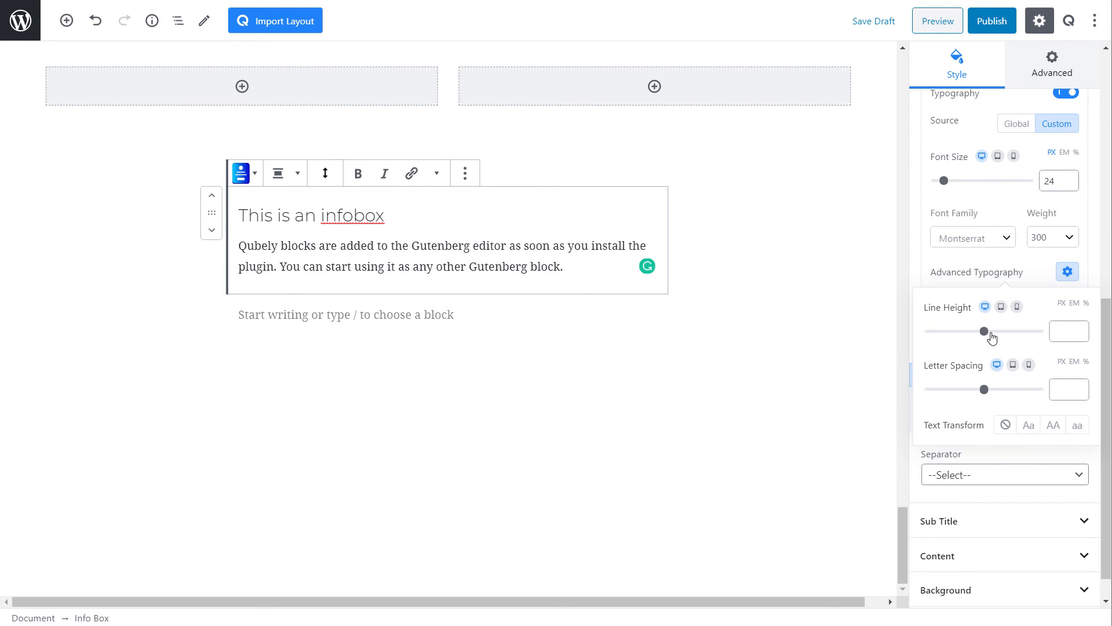
click(1052, 427)
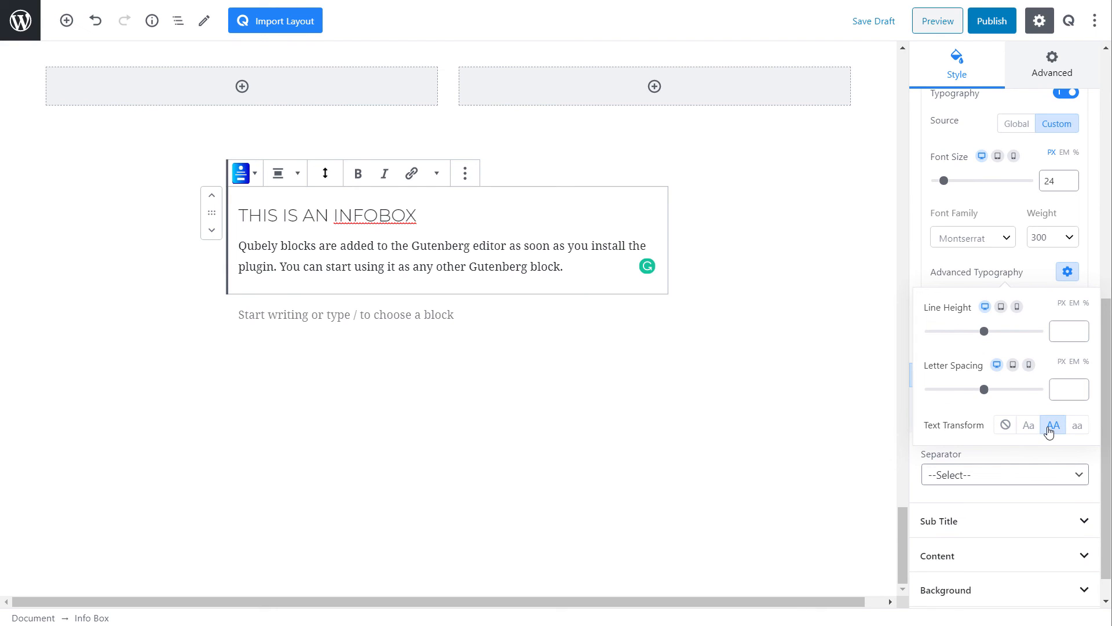
- Close the title's advanced typography settings, look over the remaining style options and open the info box's advanced settings
click(1069, 279)
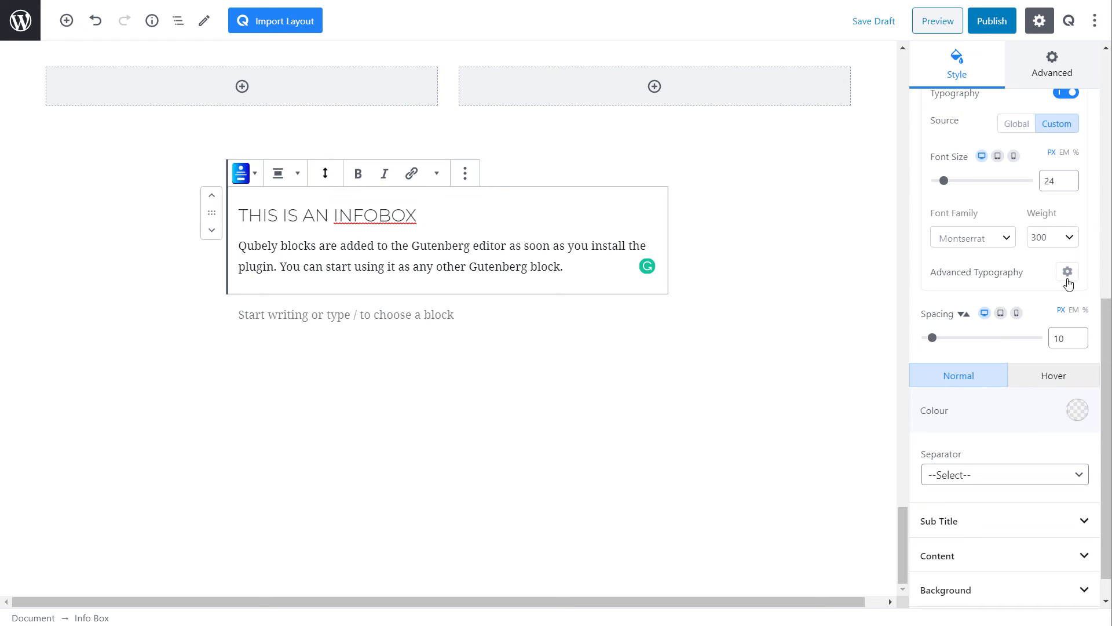
scroll(1072, 394, down, 1)
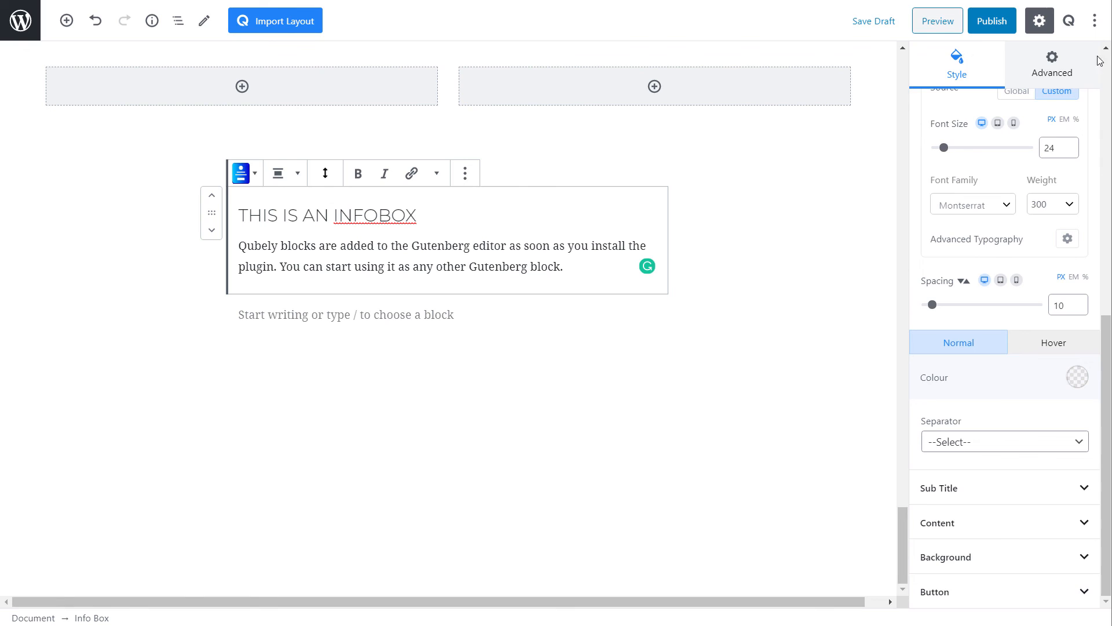
click(1048, 65)
- Review the global colors and typography of Preset #1 in Qubely's global settings and activate that preset
click(1069, 21)
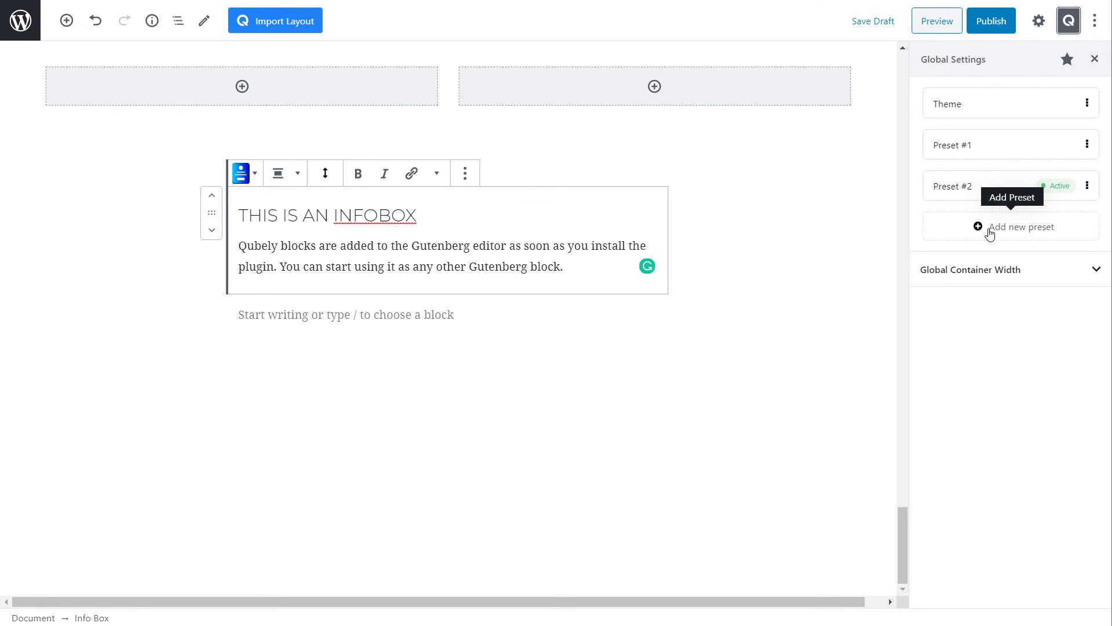
click(1029, 149)
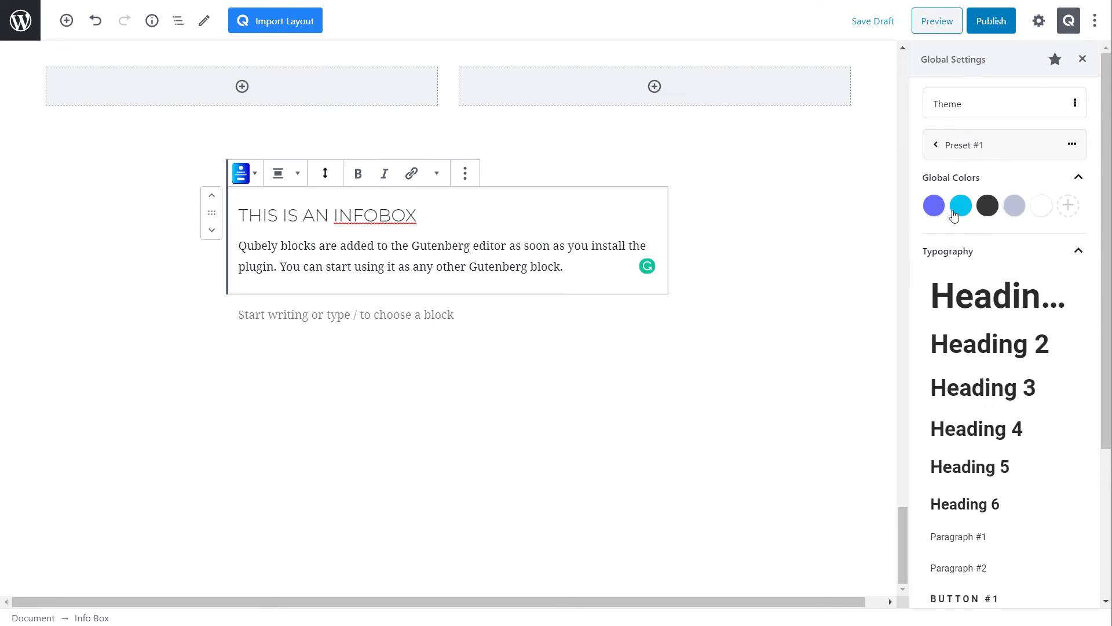
scroll(1038, 347, down, 2)
scroll(1038, 351, down, 2)
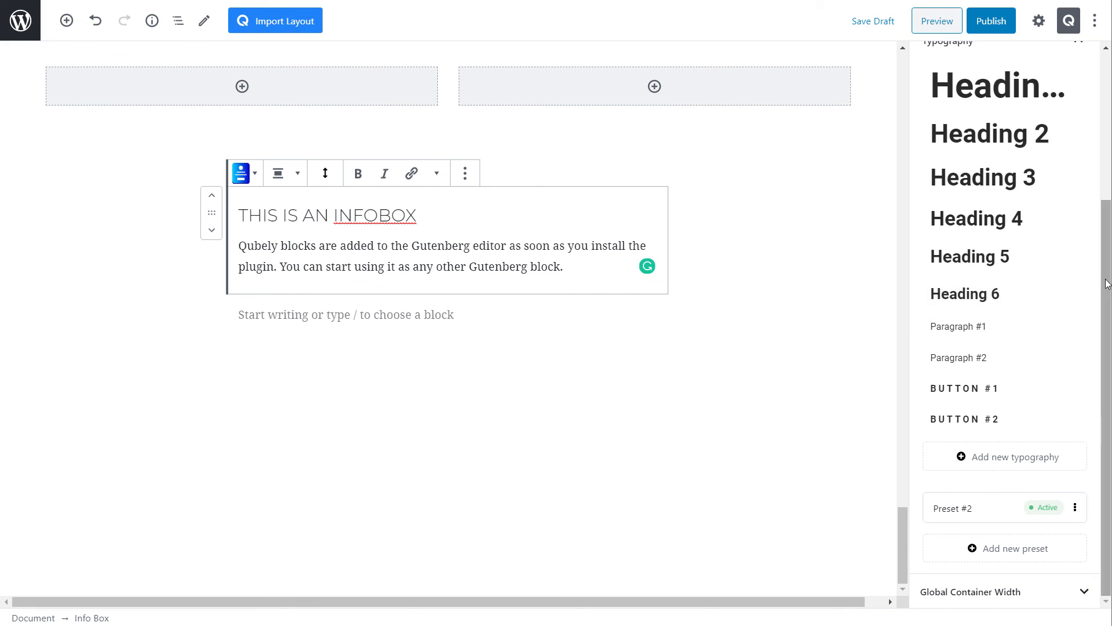
scroll(1107, 284, up, 3)
scroll(1005, 324, up, 2)
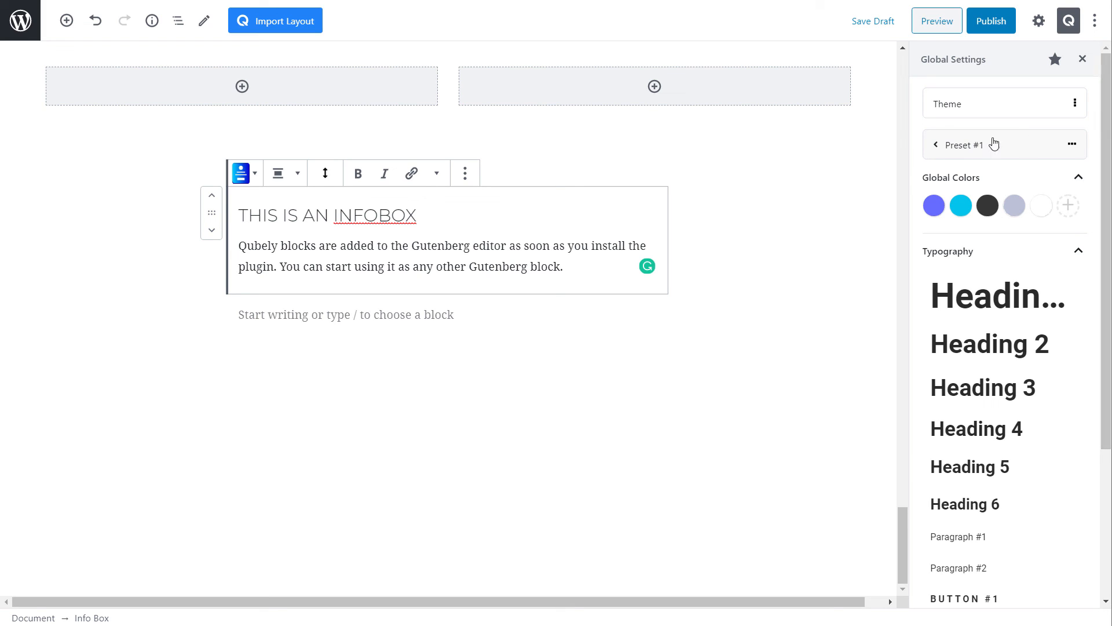
click(1074, 149)
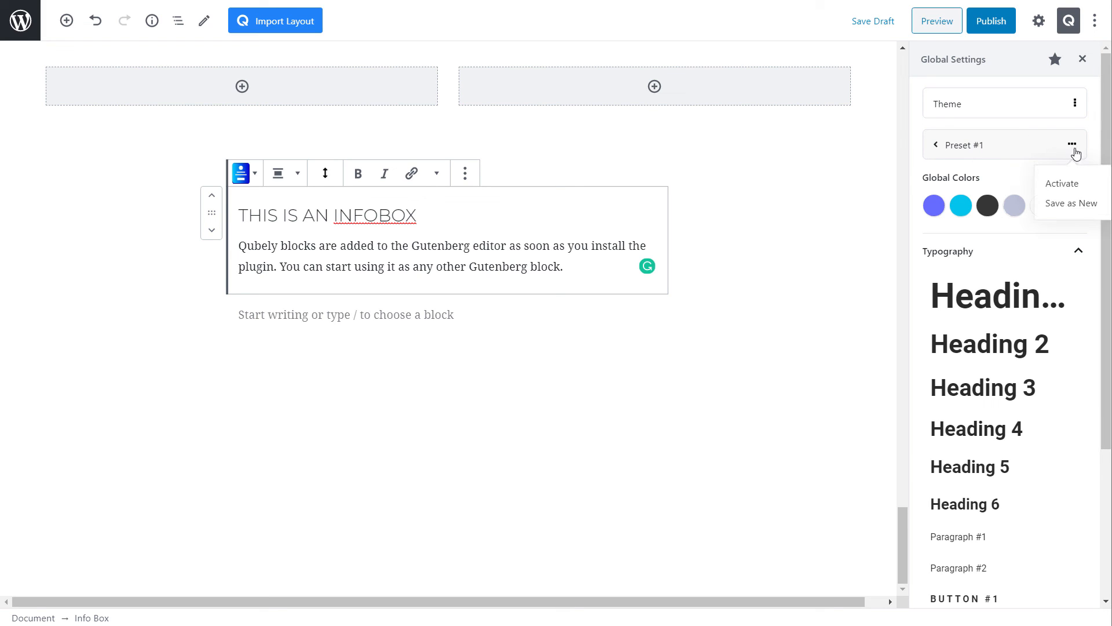
click(1076, 184)
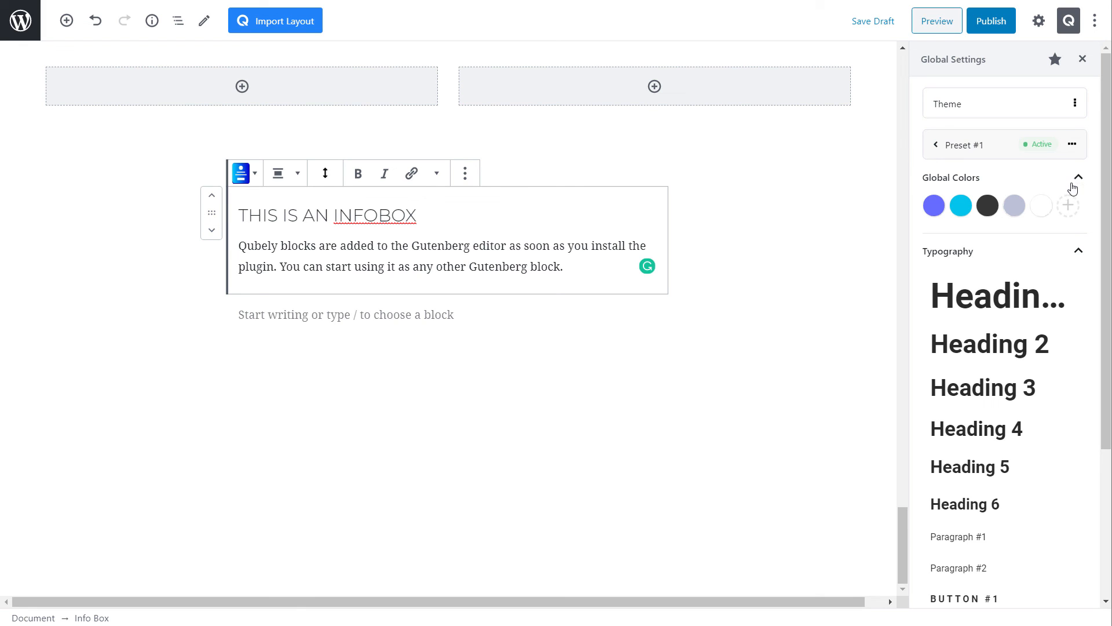
- Save the page as a draft and review the Qubely Test page's sections on the front end
click(883, 23)
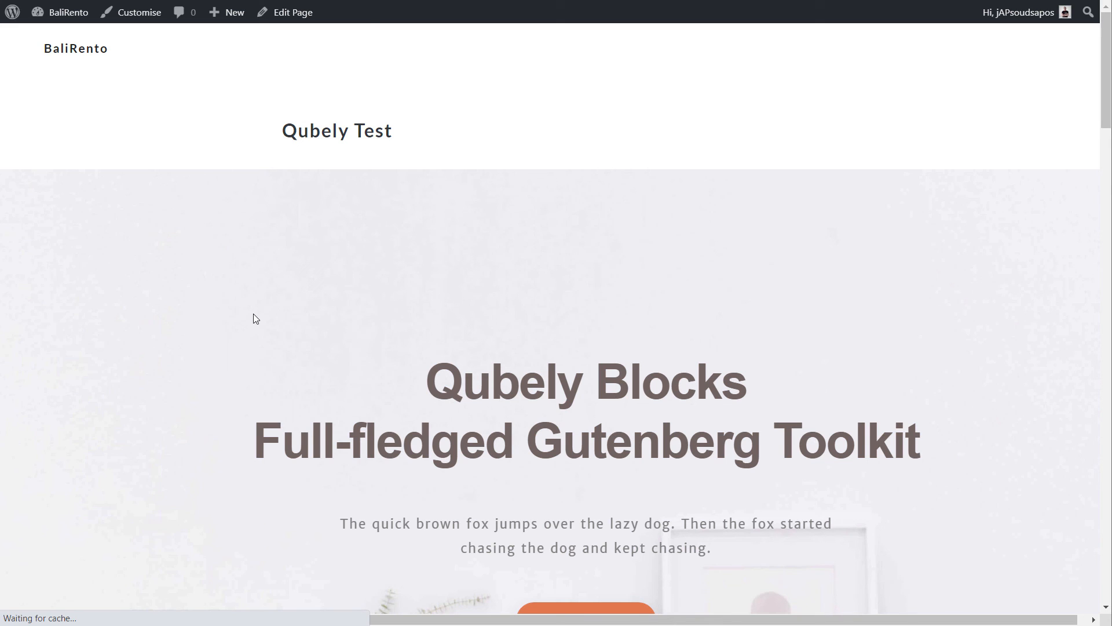
scroll(253, 315, down, 20)
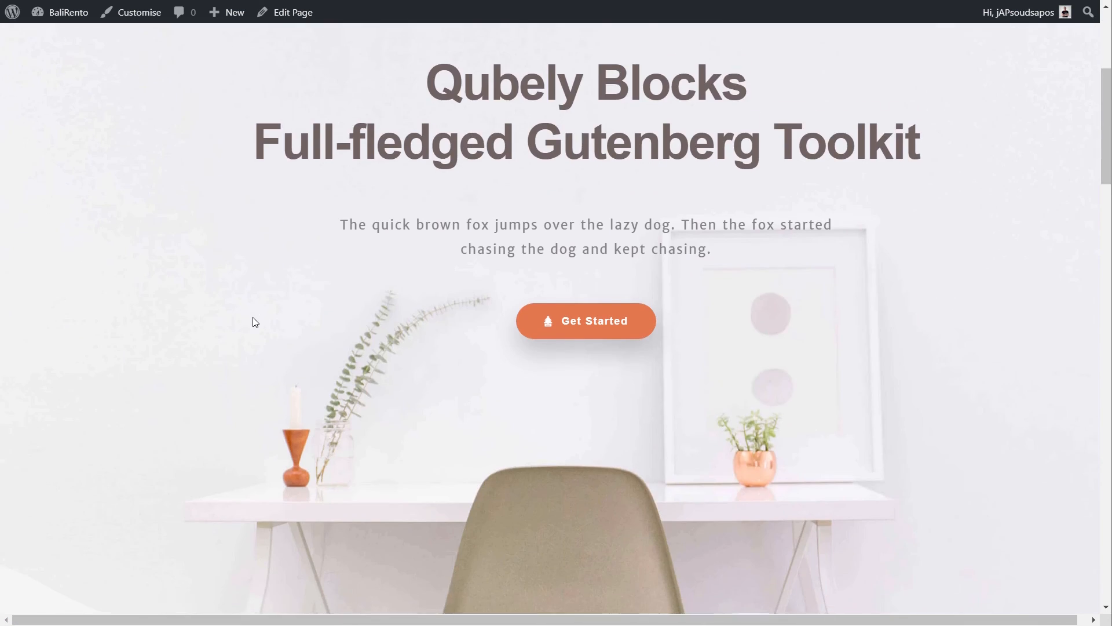
scroll(253, 323, down, 18)
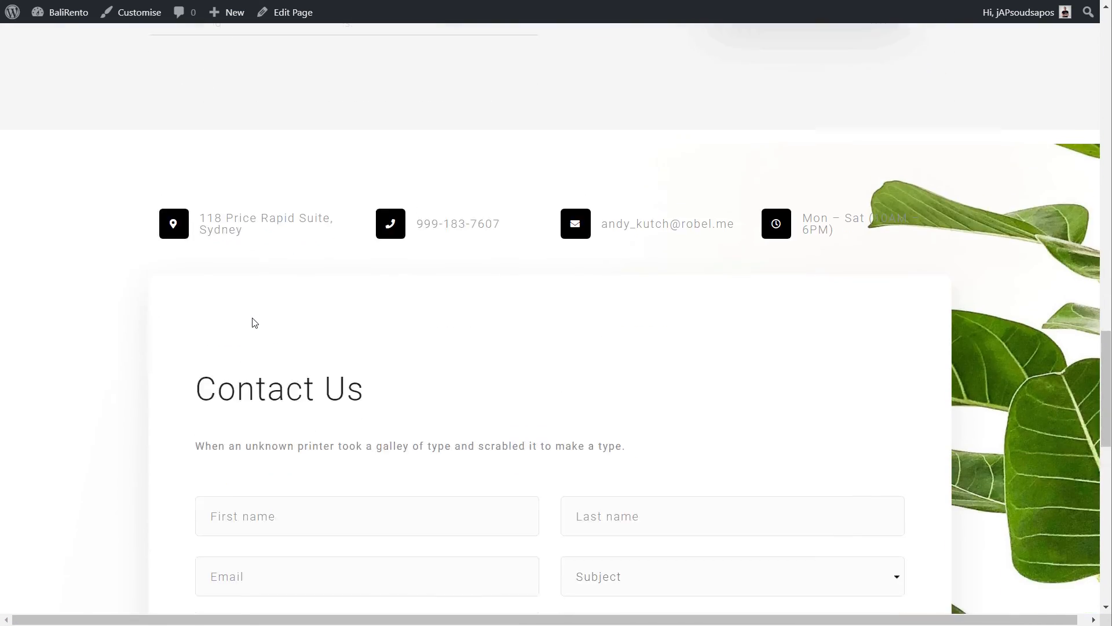